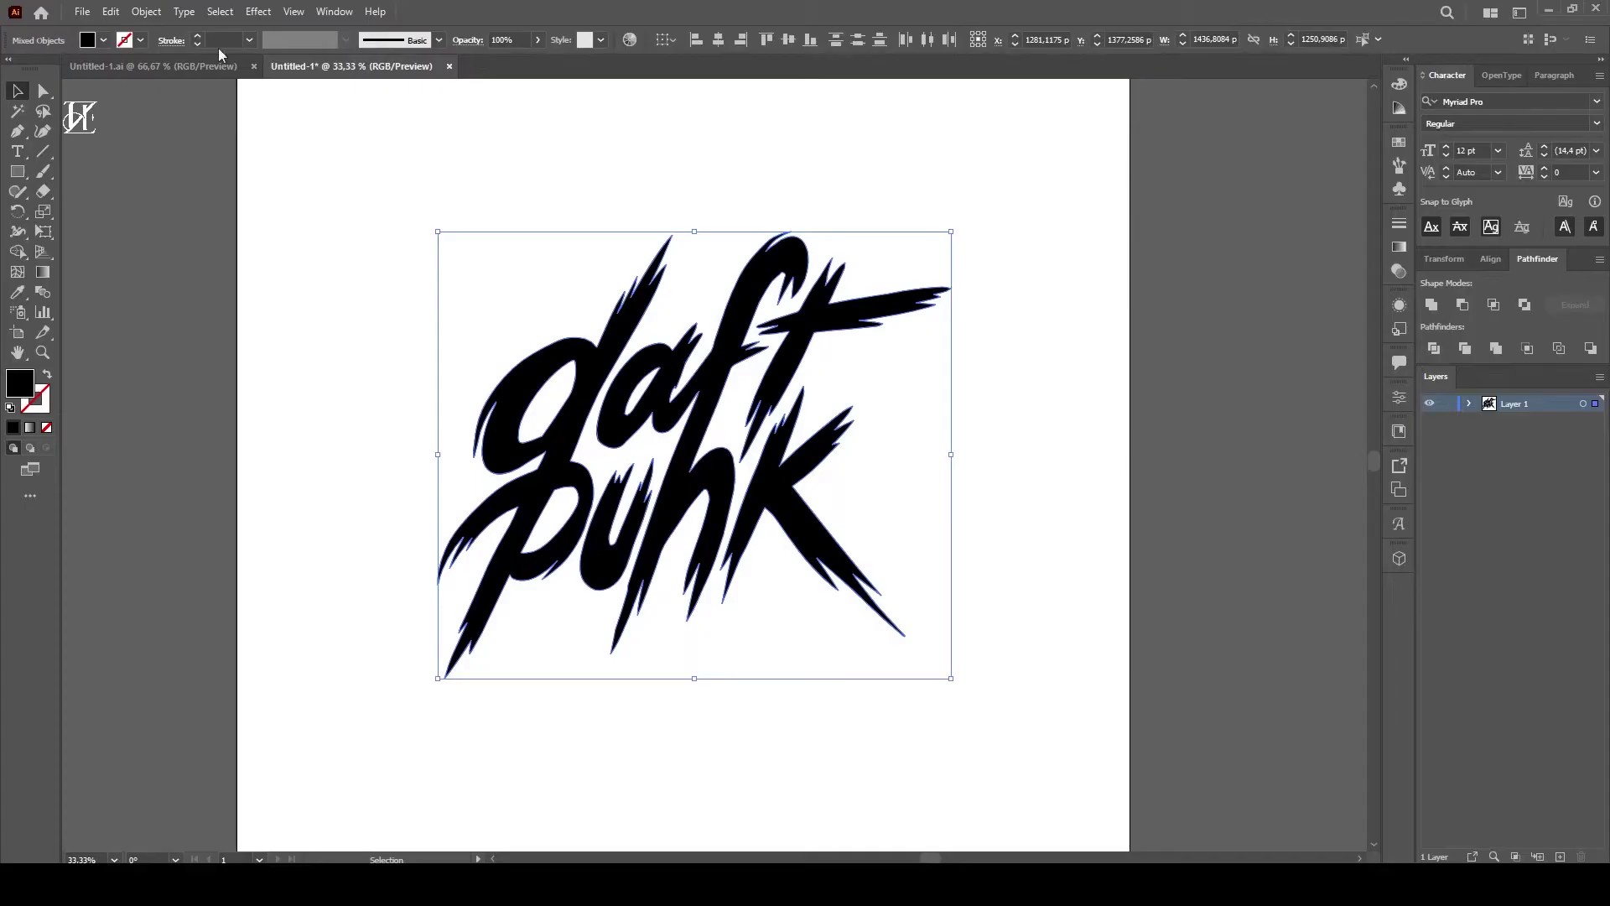
Step: Open the object actions menu for the 'daft punk' lettering
{"action": "left_click", "coordinate": [146, 11]}
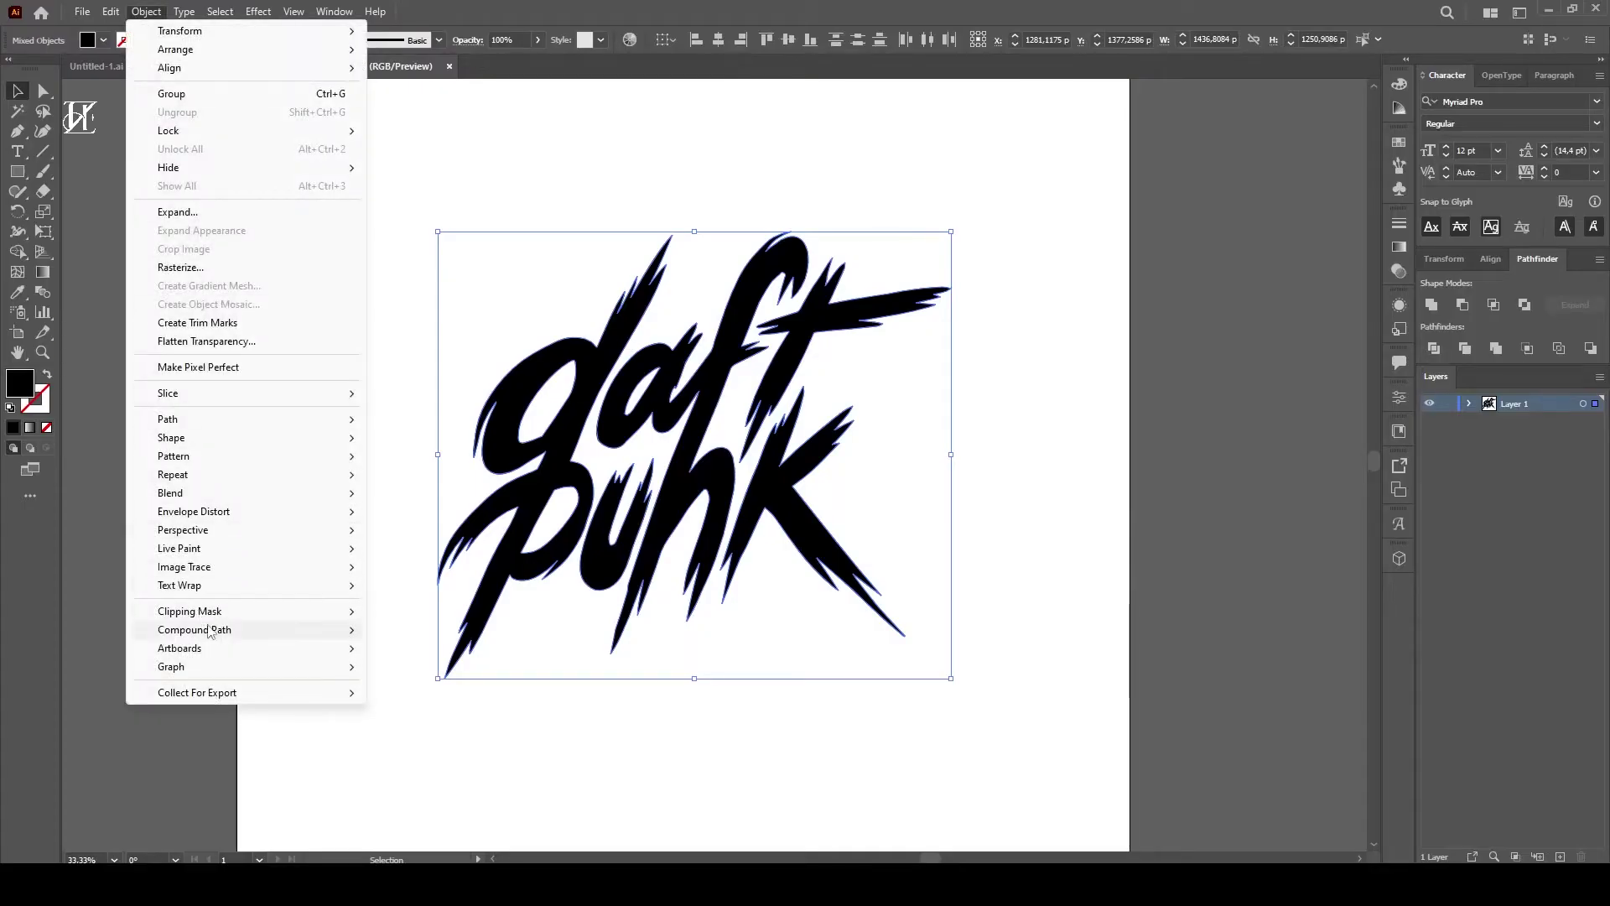
Step: Make the lettering a compound path and export it as an SVG named 'daft punk'
{"action": "left_click", "coordinate": [394, 631]}
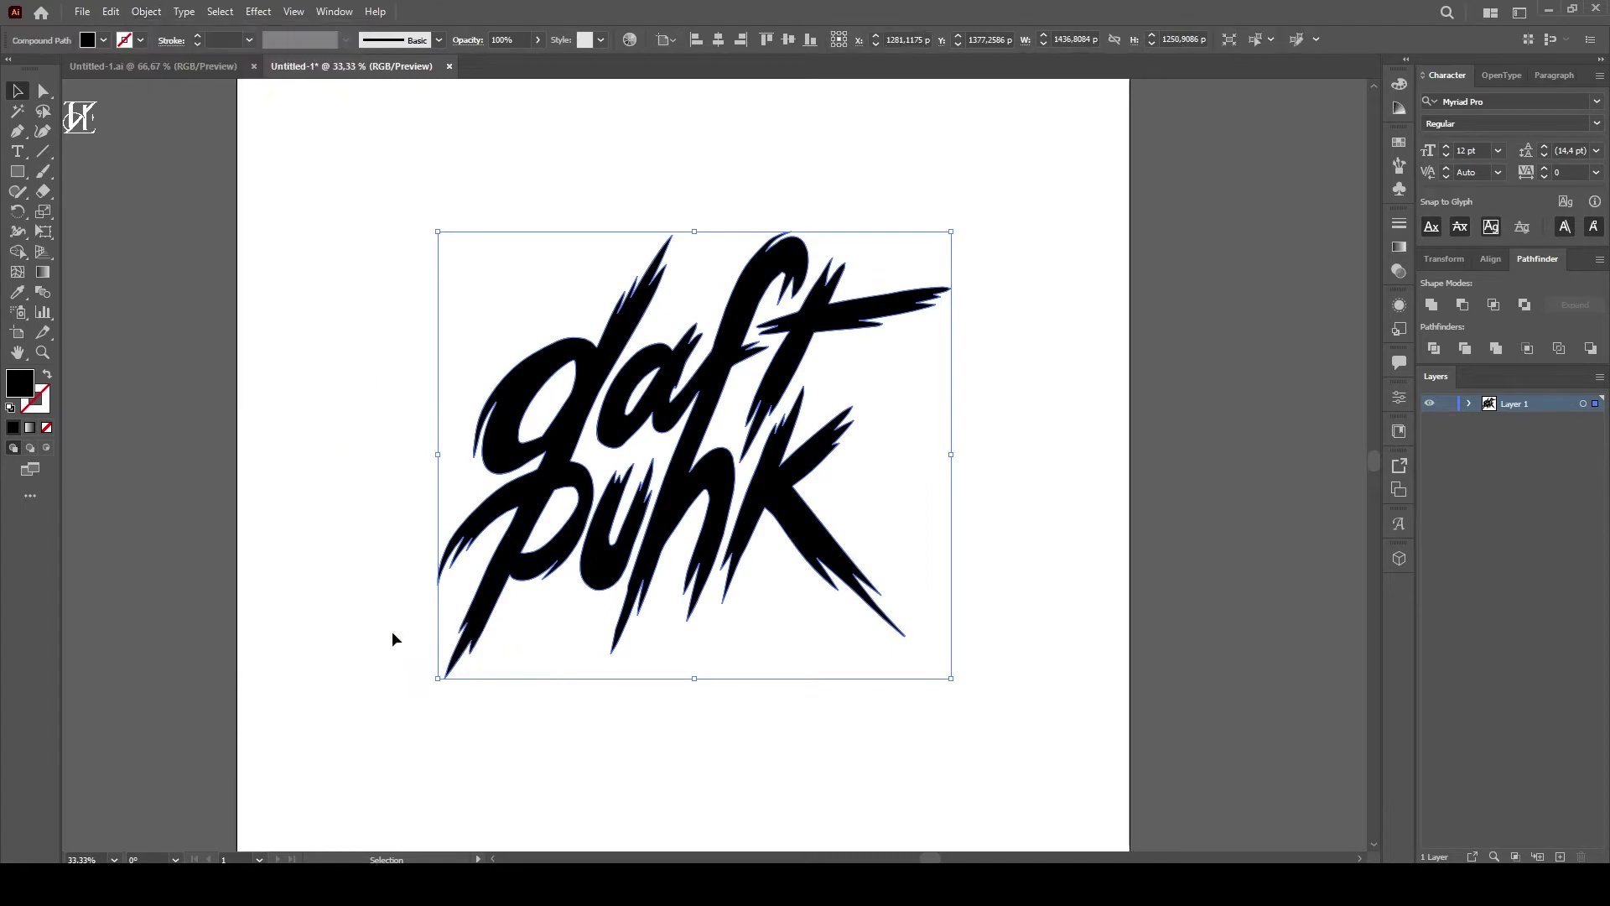
{"action": "left_click", "coordinate": [80, 11]}
{"action": "mouse_move", "coordinate": [116, 341]}
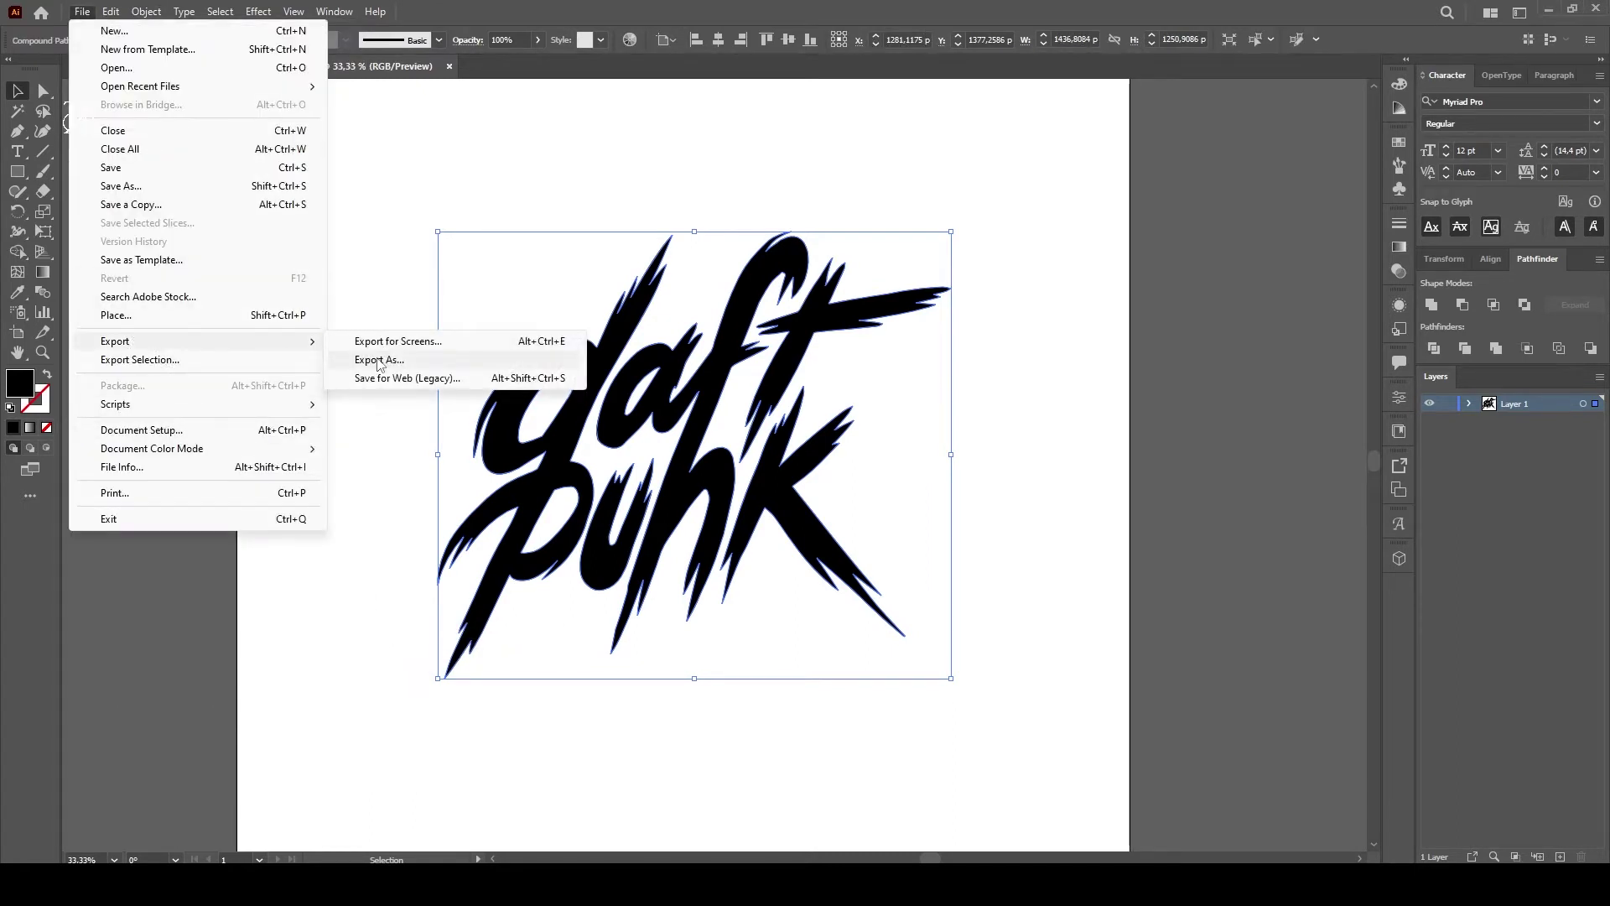
{"action": "left_click", "coordinate": [378, 359]}
{"action": "left_click", "coordinate": [445, 587]}
{"action": "left_click", "coordinate": [414, 697]}
{"action": "left_click", "coordinate": [455, 335]}
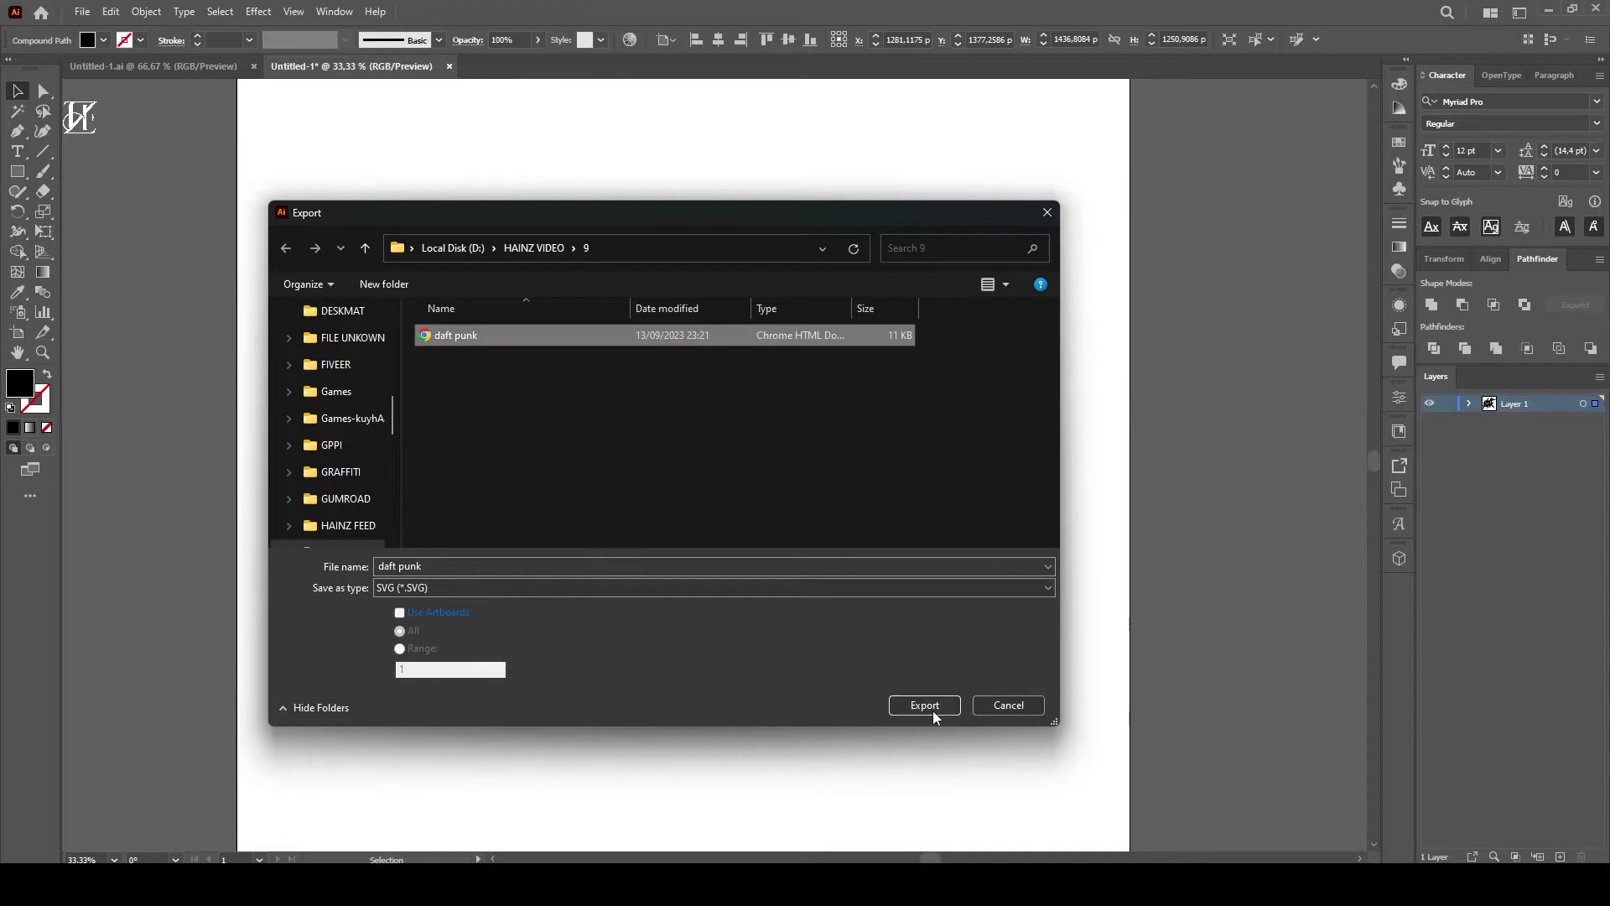
{"action": "left_click", "coordinate": [932, 711]}
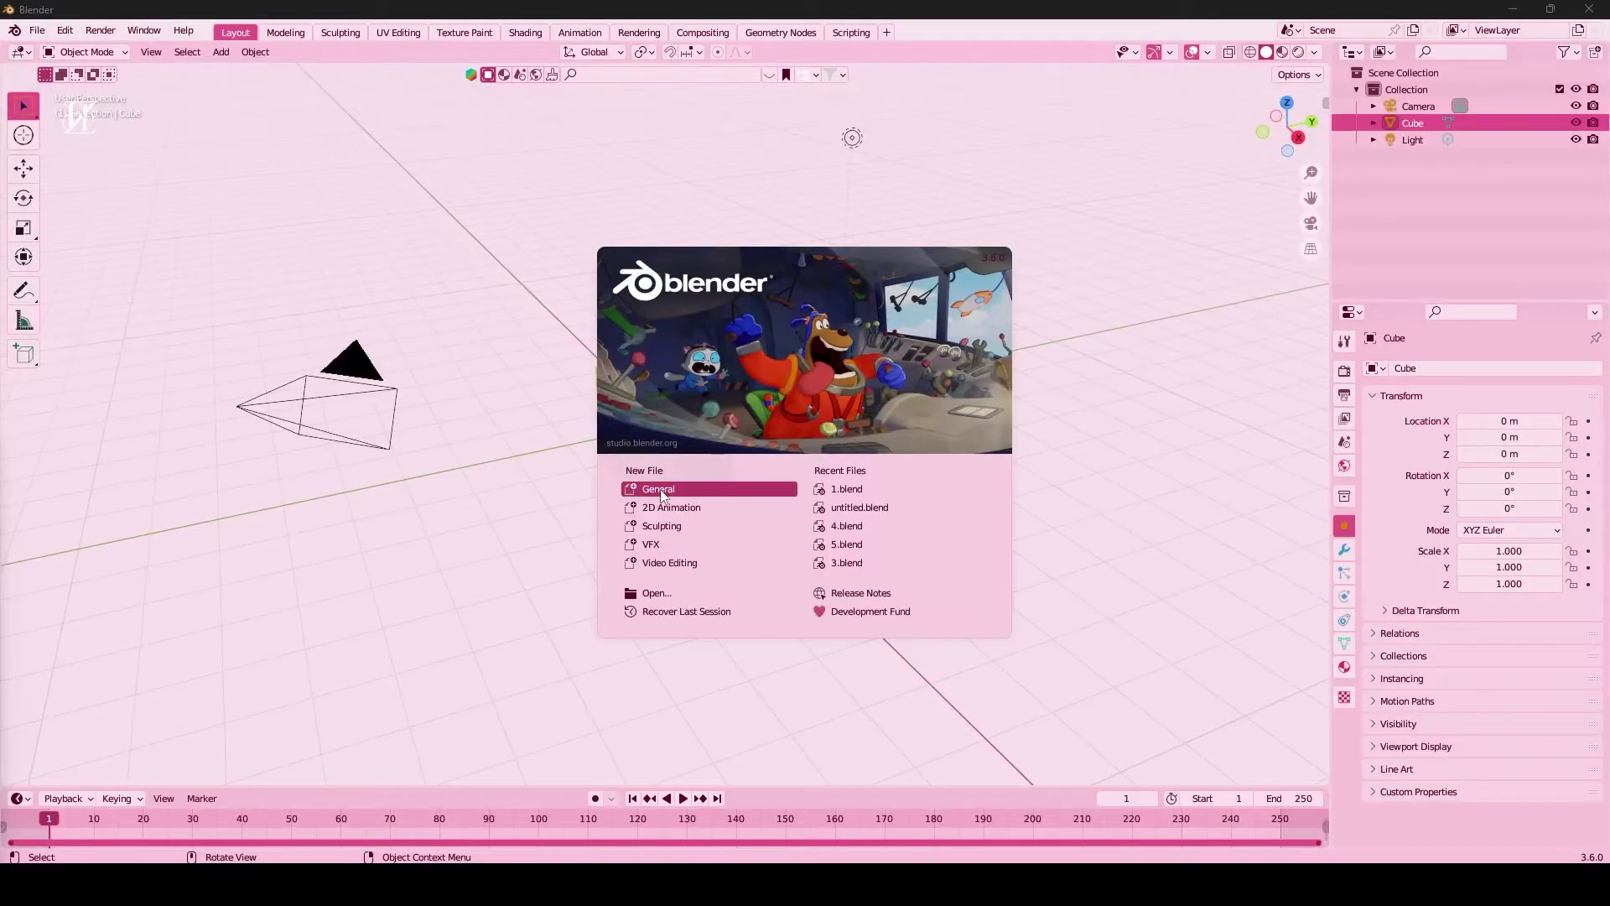
Step: Start a new General scene, delete the default objects, and import daft punk.svg
{"action": "left_click", "coordinate": [661, 489]}
{"action": "key", "text": "a"}
{"action": "key", "text": "Delete"}
{"action": "left_click", "coordinate": [38, 31]}
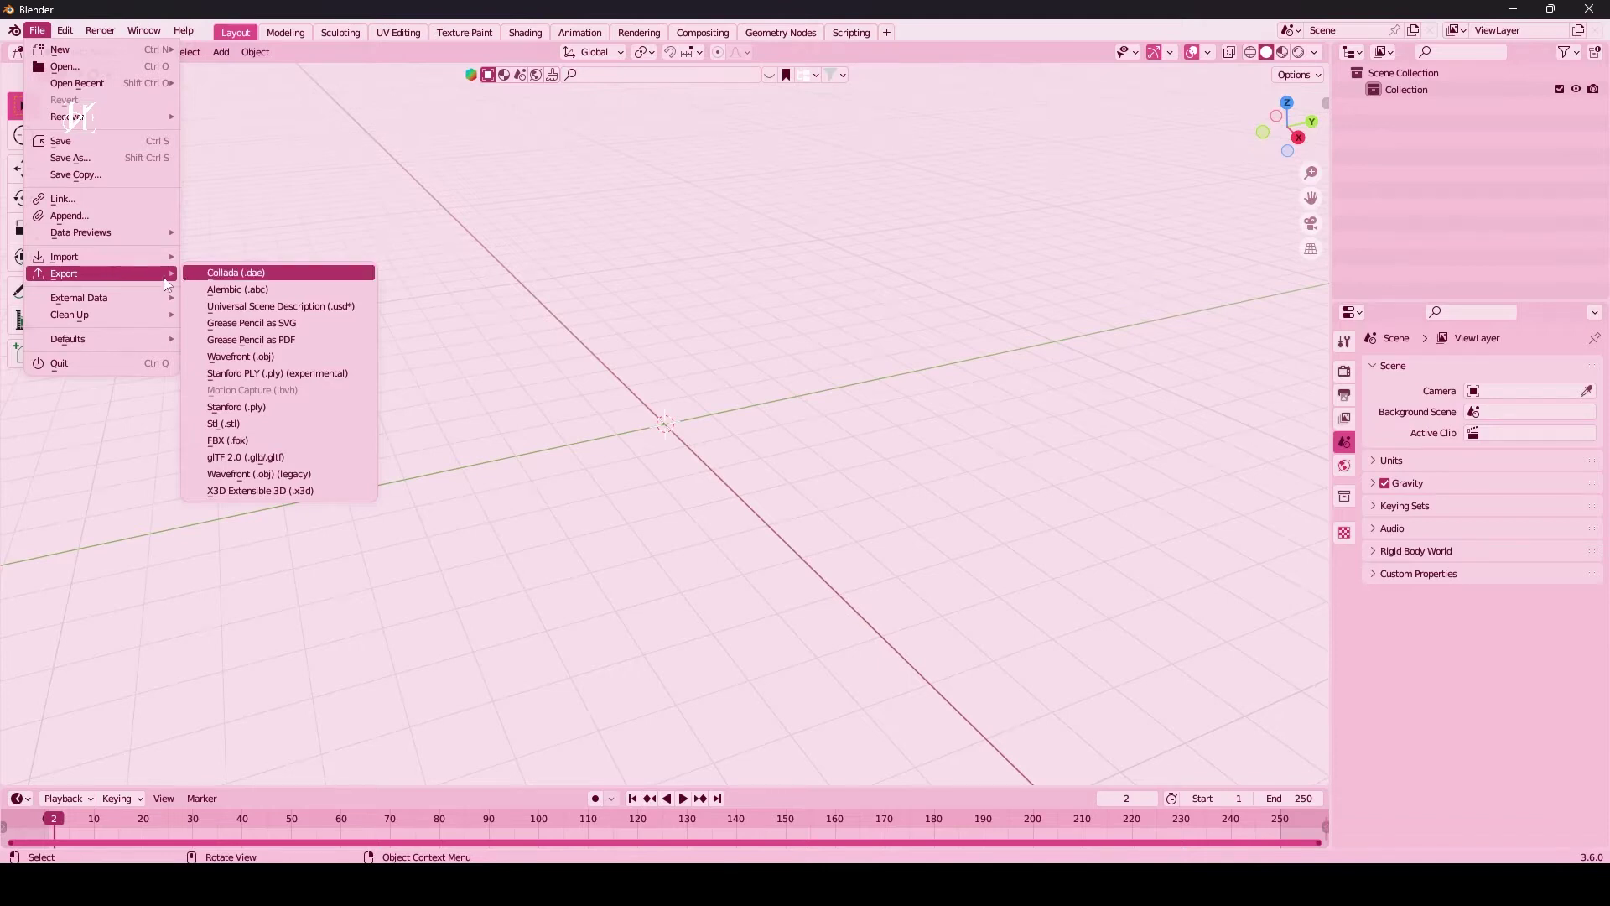
{"action": "mouse_move", "coordinate": [64, 257]}
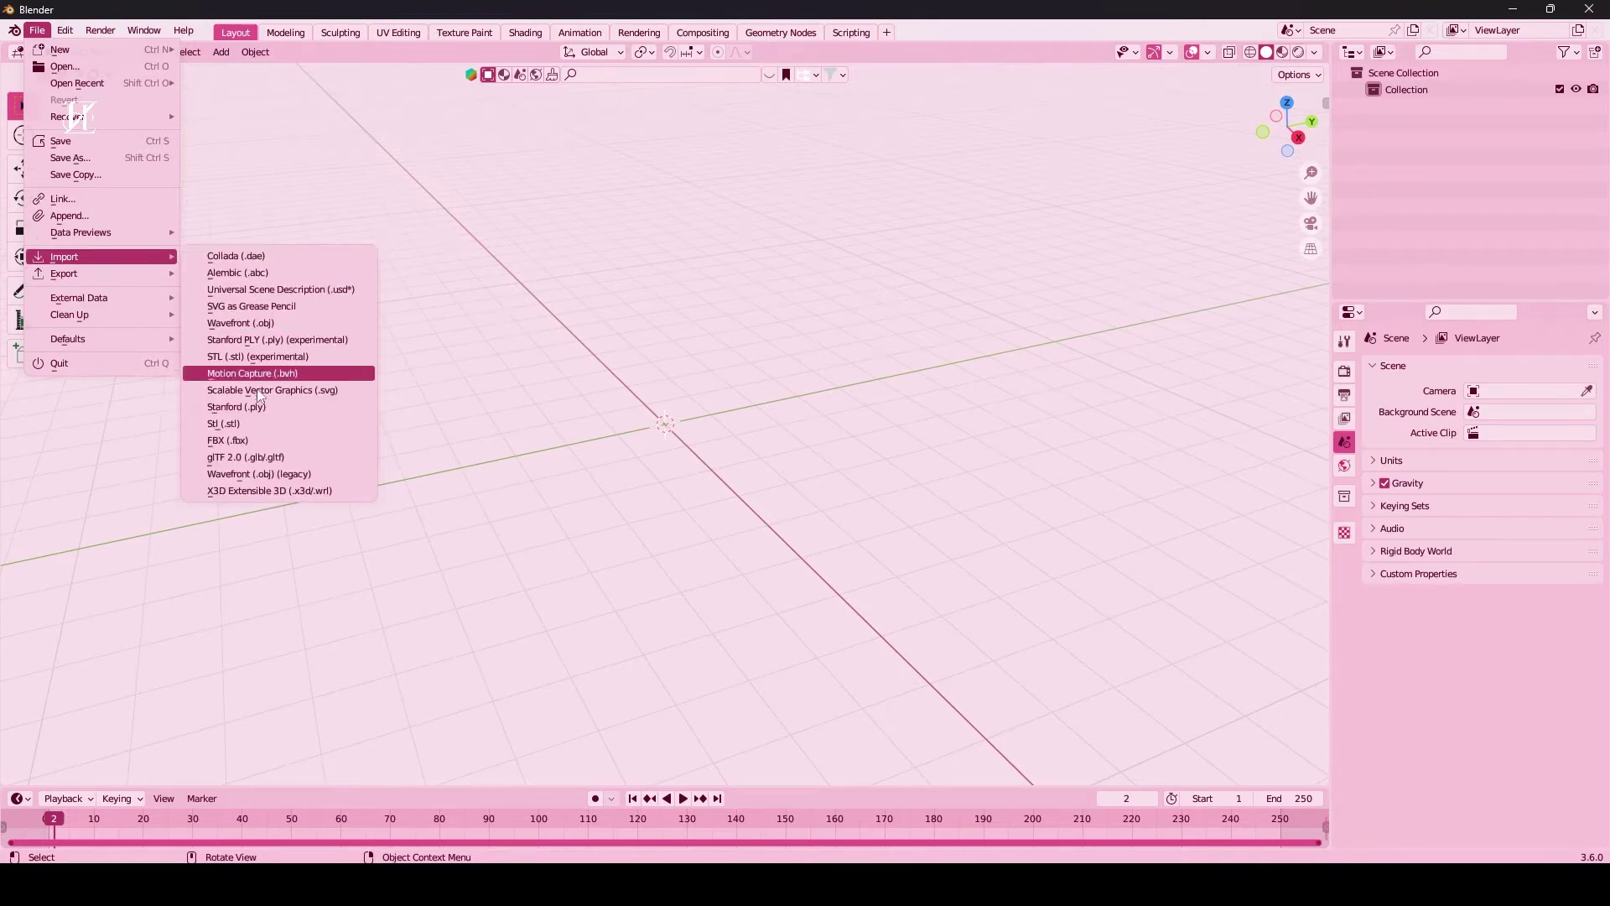
{"action": "left_click", "coordinate": [260, 390]}
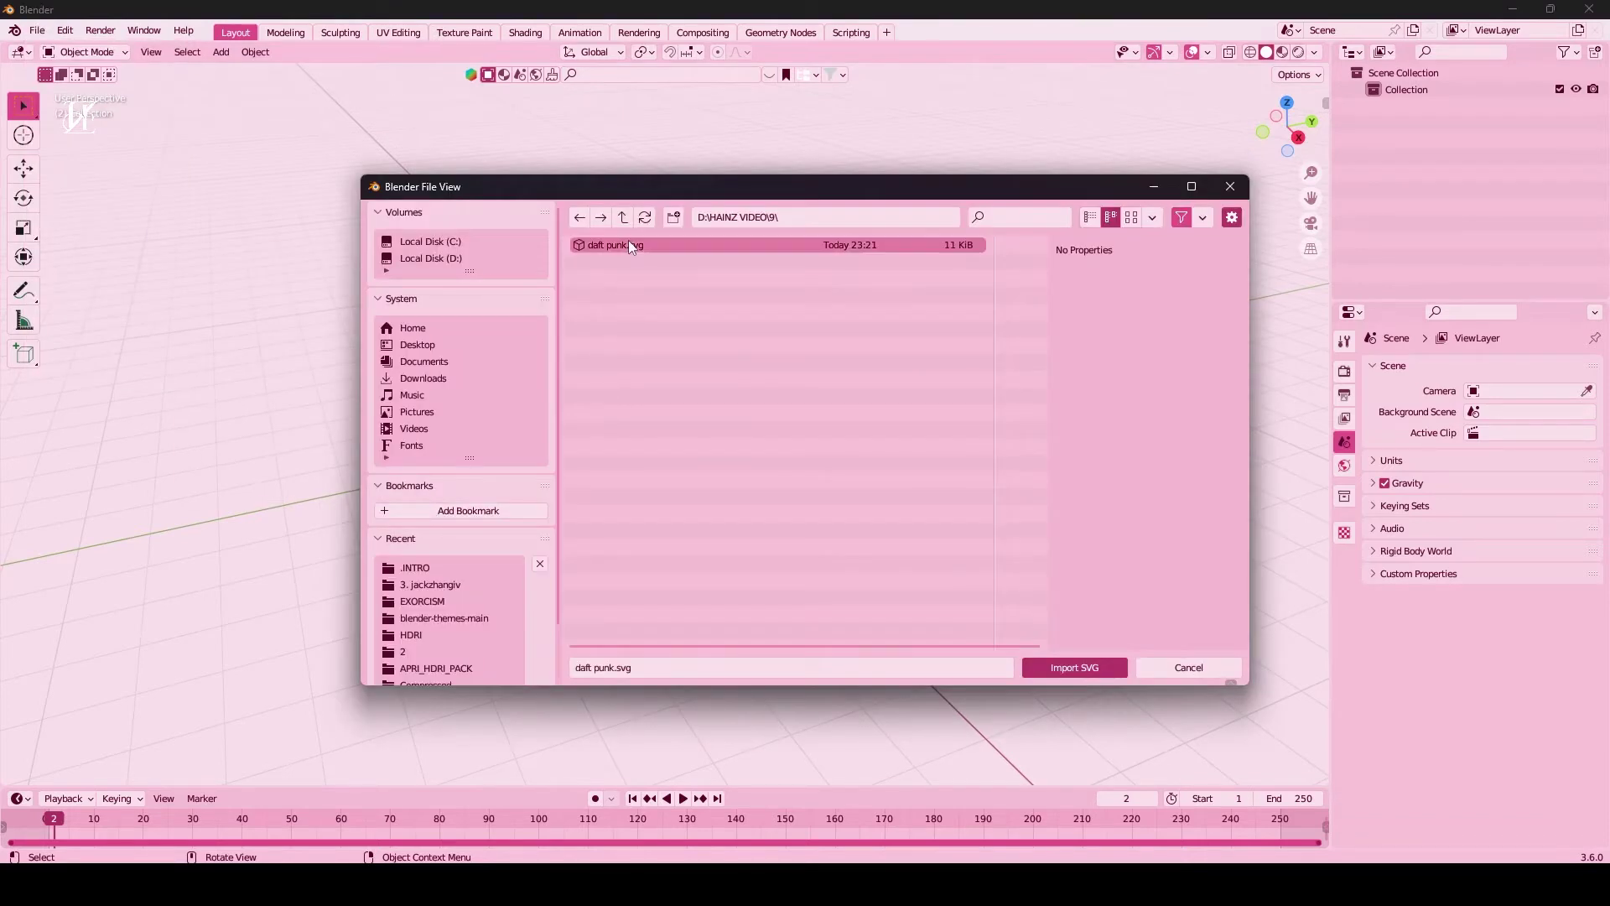
{"action": "left_click", "coordinate": [1065, 663]}
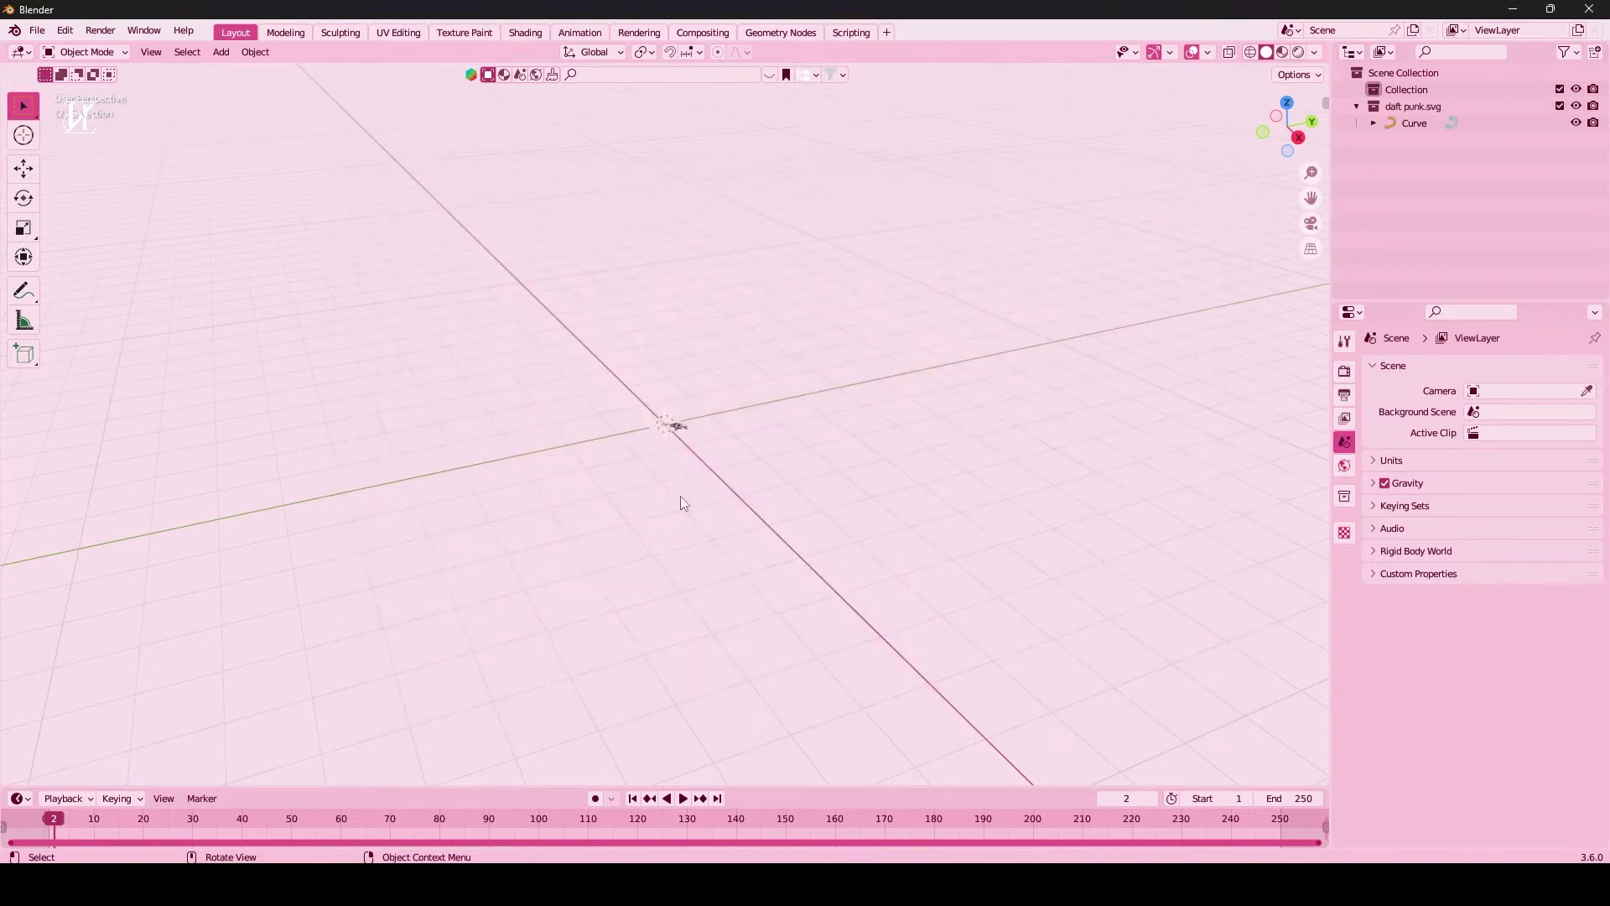
Step: Extrude the logo curve by 0.02 m and convert it to a mesh
{"action": "mouse_move", "coordinate": [696, 450]}
{"action": "middle_mouse_down"}
{"action": "mouse_move", "coordinate": [799, 545]}
{"action": "mouse_move", "coordinate": [727, 426]}
{"action": "middle_mouse_up"}
{"action": "scroll", "coordinate": [726, 426], "scroll_direction": "up", "scroll_amount": 5}
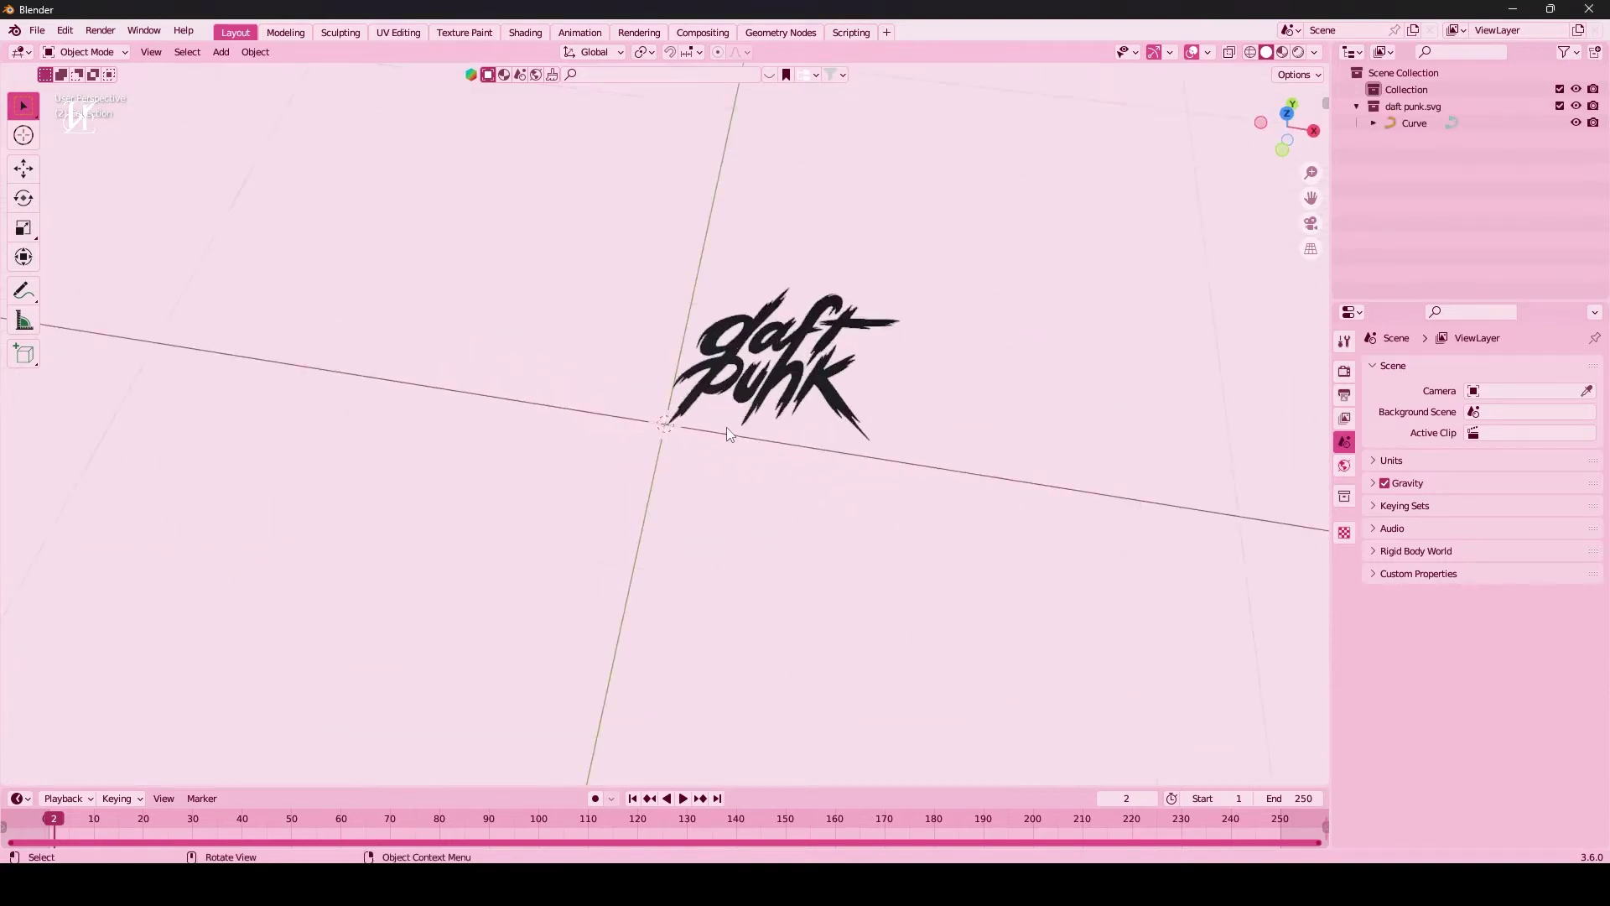
{"action": "left_click", "coordinate": [726, 426]}
{"action": "left_click", "coordinate": [1375, 649]}
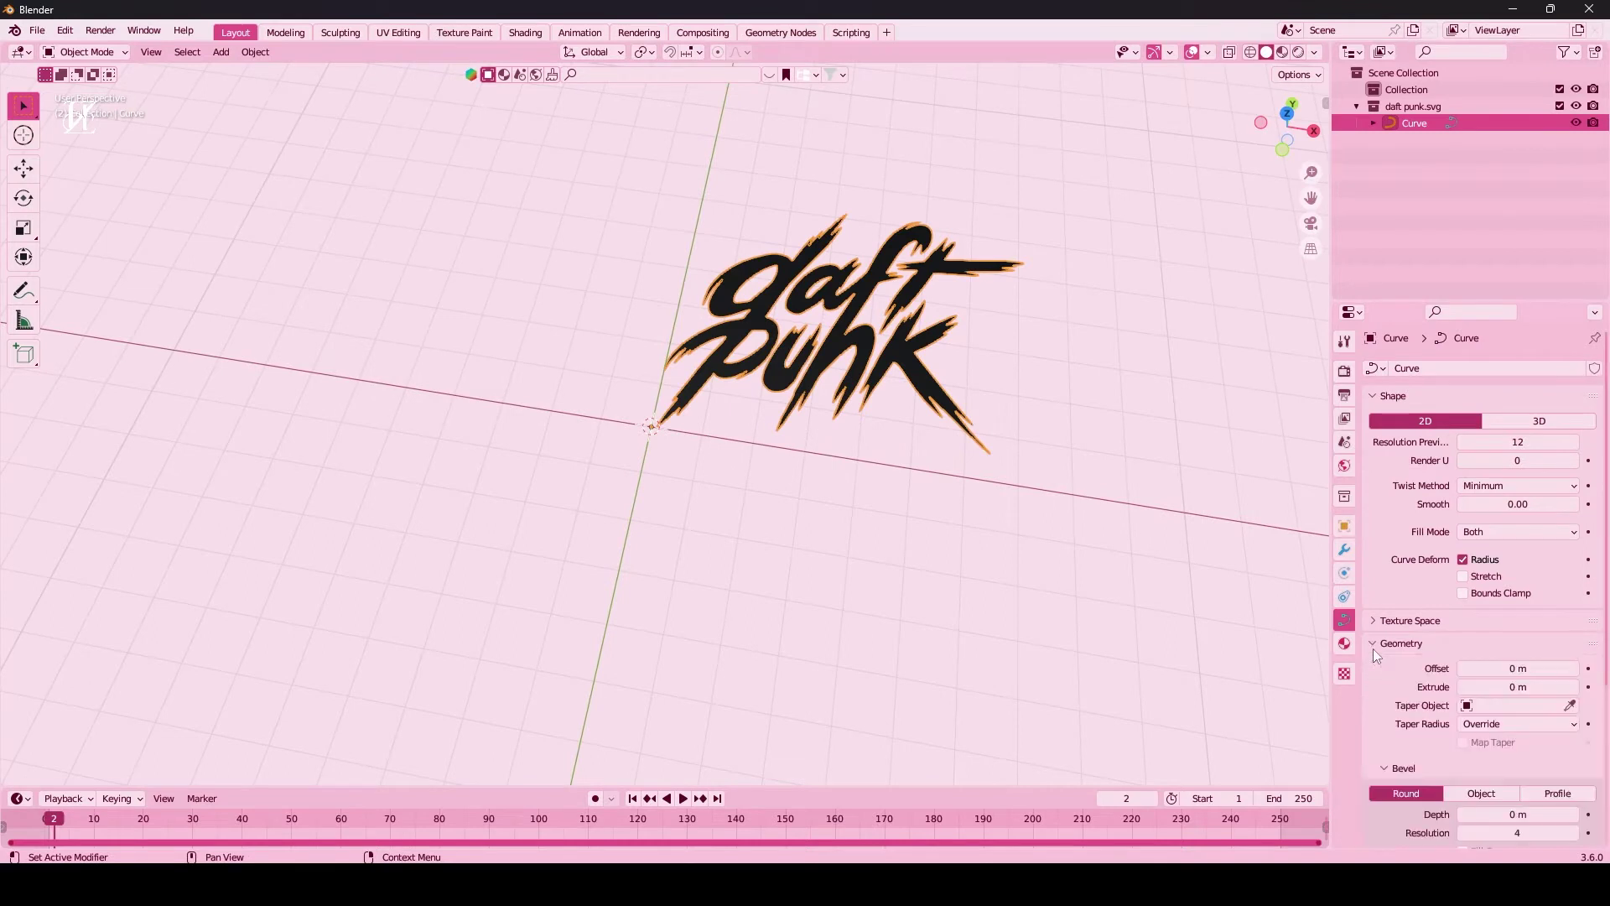
{"action": "left_click_drag", "start_coordinate": [1566, 690], "coordinate": [1594, 689]}
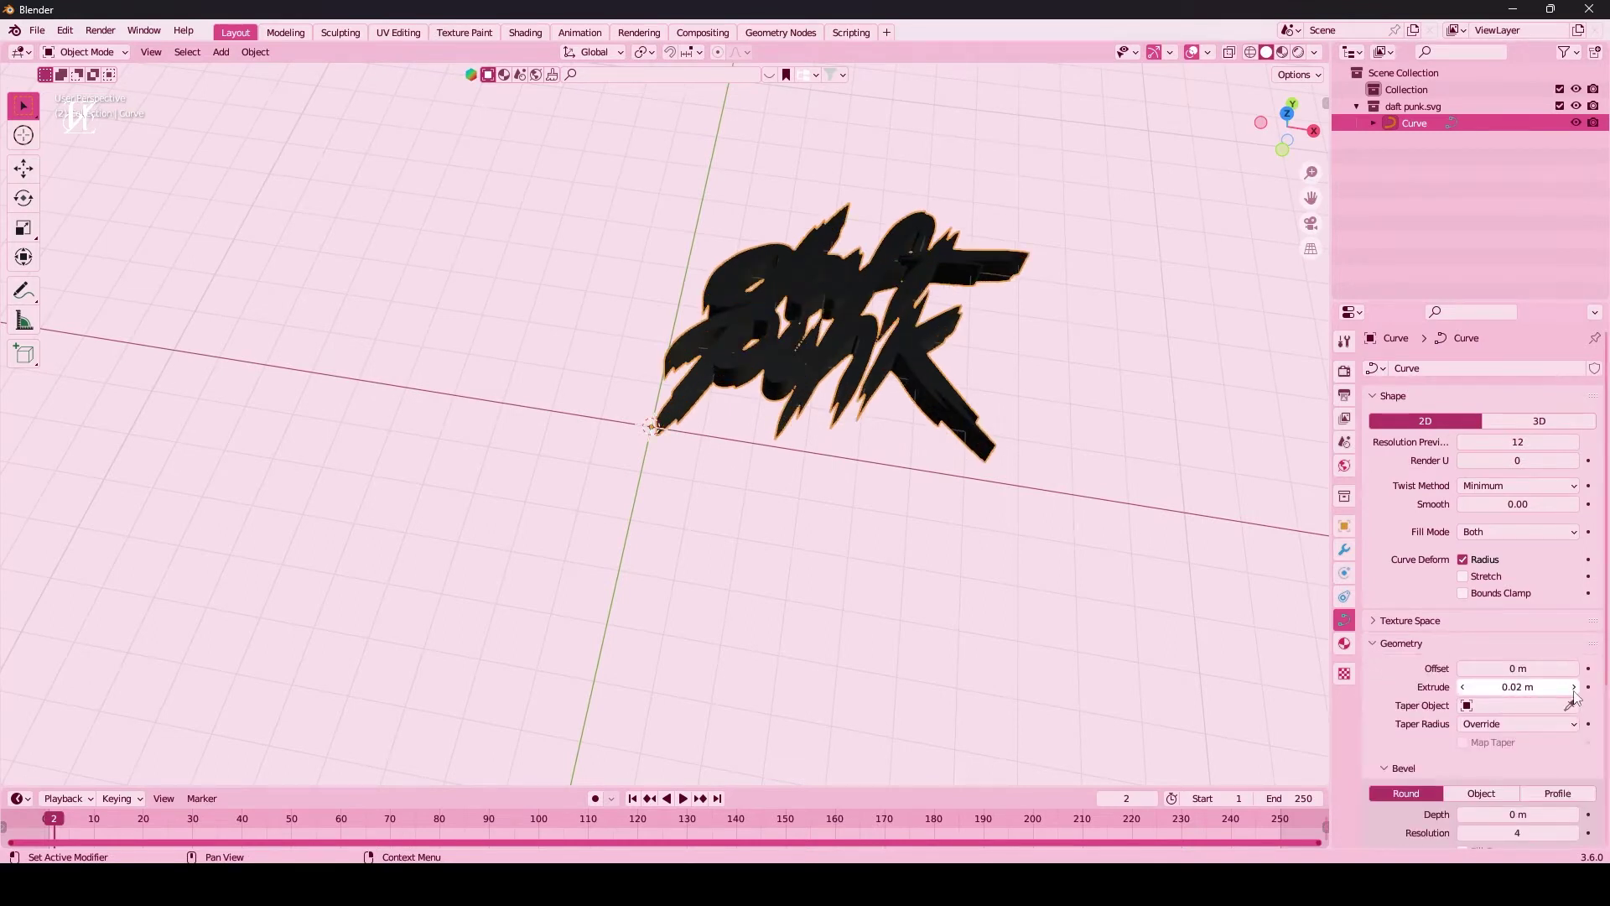
{"action": "right_click", "coordinate": [990, 360]}
{"action": "left_click", "coordinate": [1381, 510]}
Step: Set the origin to centre of mass, location 0 and X rotation 90°
{"action": "right_click", "coordinate": [696, 508]}
{"action": "mouse_move", "coordinate": [692, 443]}
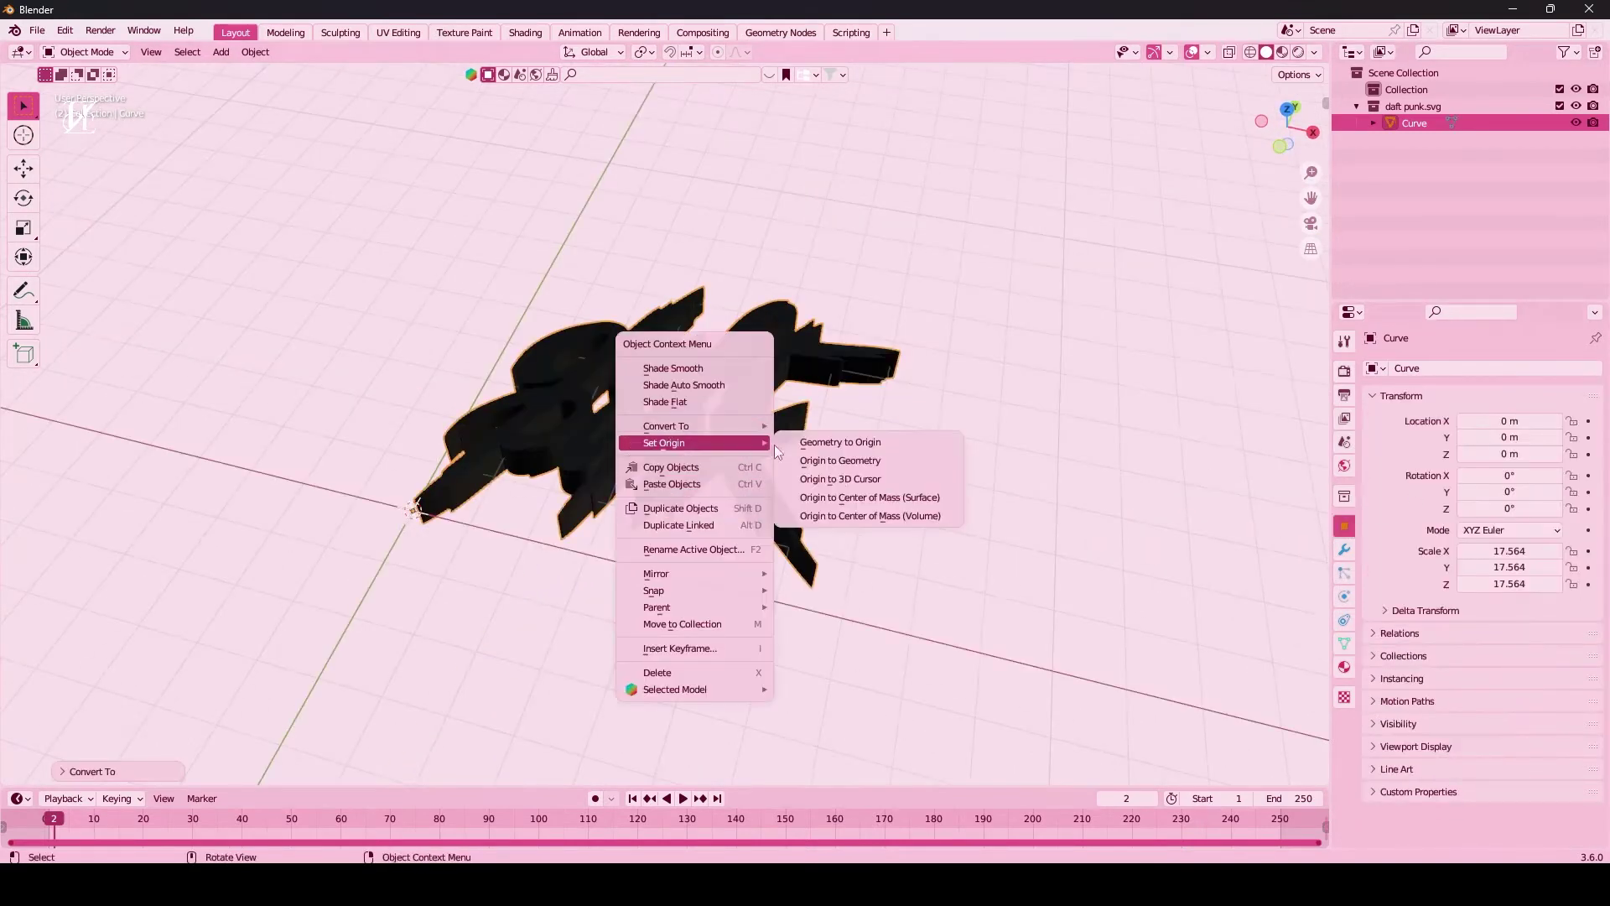
{"action": "left_click", "coordinate": [832, 516]}
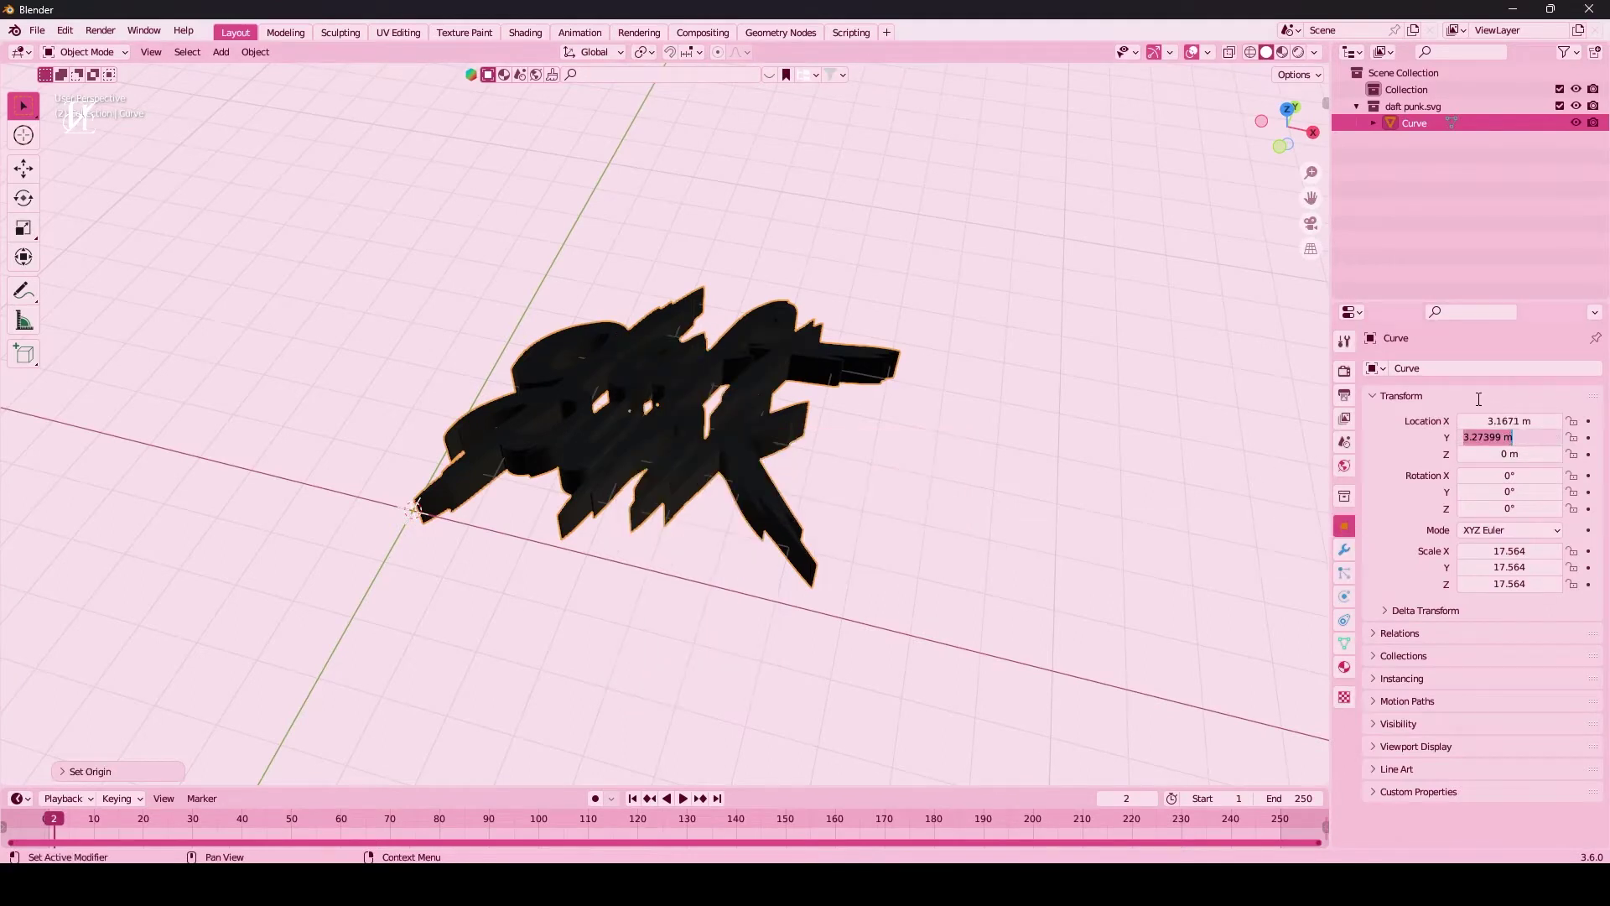
{"action": "type", "text": "0"}
{"action": "key", "text": "Return"}
{"action": "type", "text": "90"}
{"action": "key", "text": "Return"}
{"action": "mouse_move", "coordinate": [755, 537]}
{"action": "middle_mouse_down"}
{"action": "mouse_move", "coordinate": [753, 573]}
{"action": "mouse_move", "coordinate": [920, 662]}
{"action": "middle_mouse_up"}
Step: Add a camera framing the logo and set the render resolution to 2000 × 2000 px
{"action": "key", "text": "shift+a"}
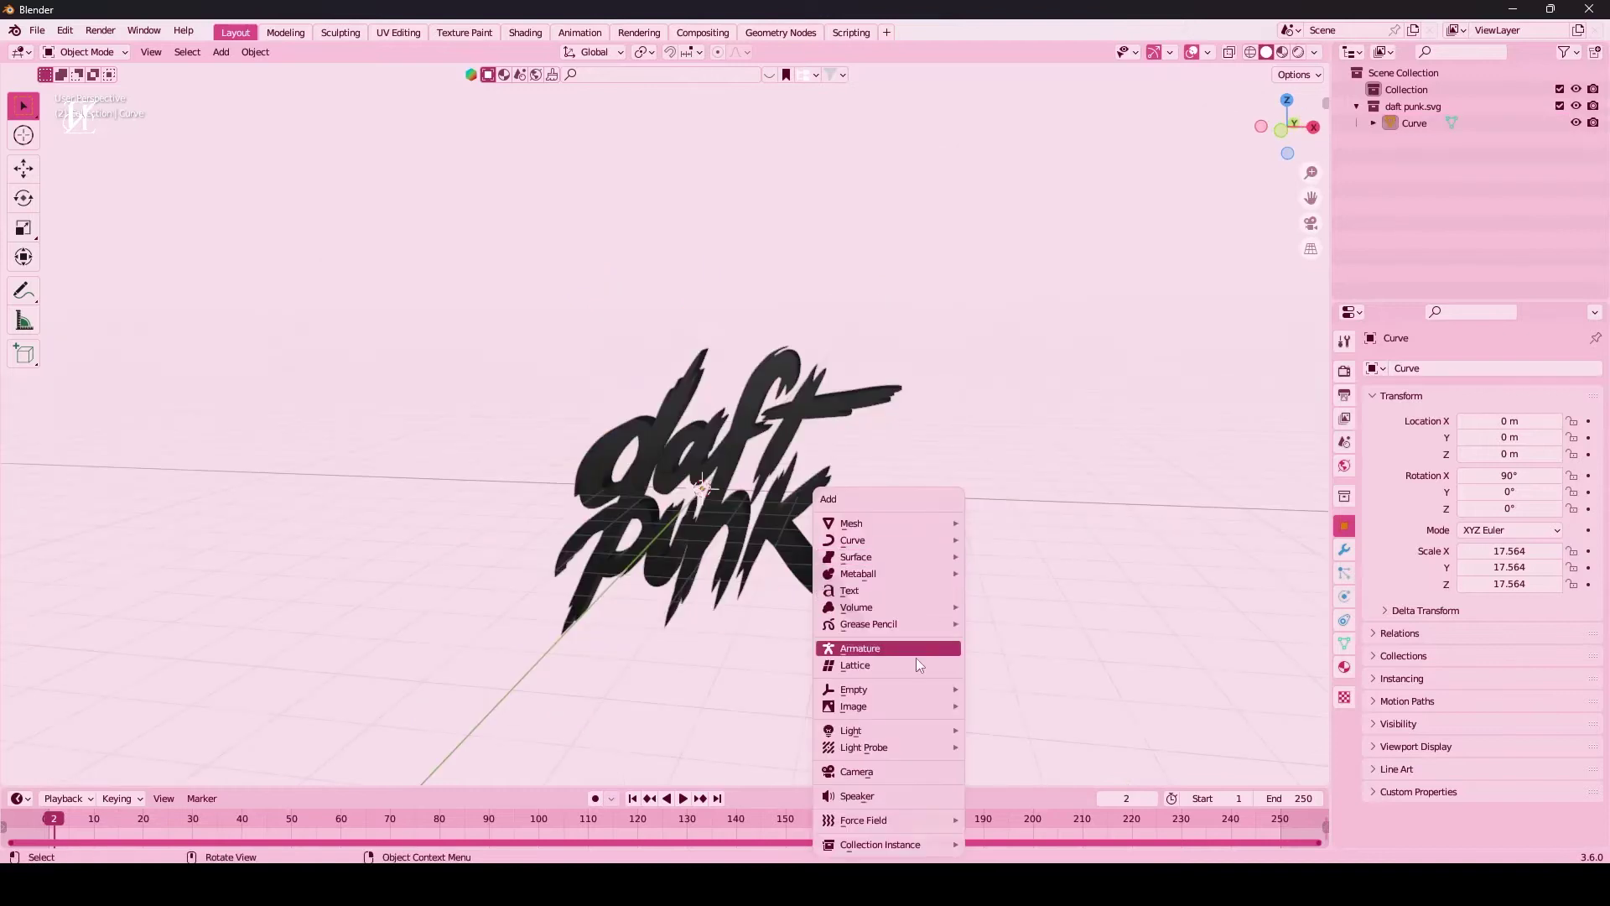
{"action": "left_click", "coordinate": [905, 773]}
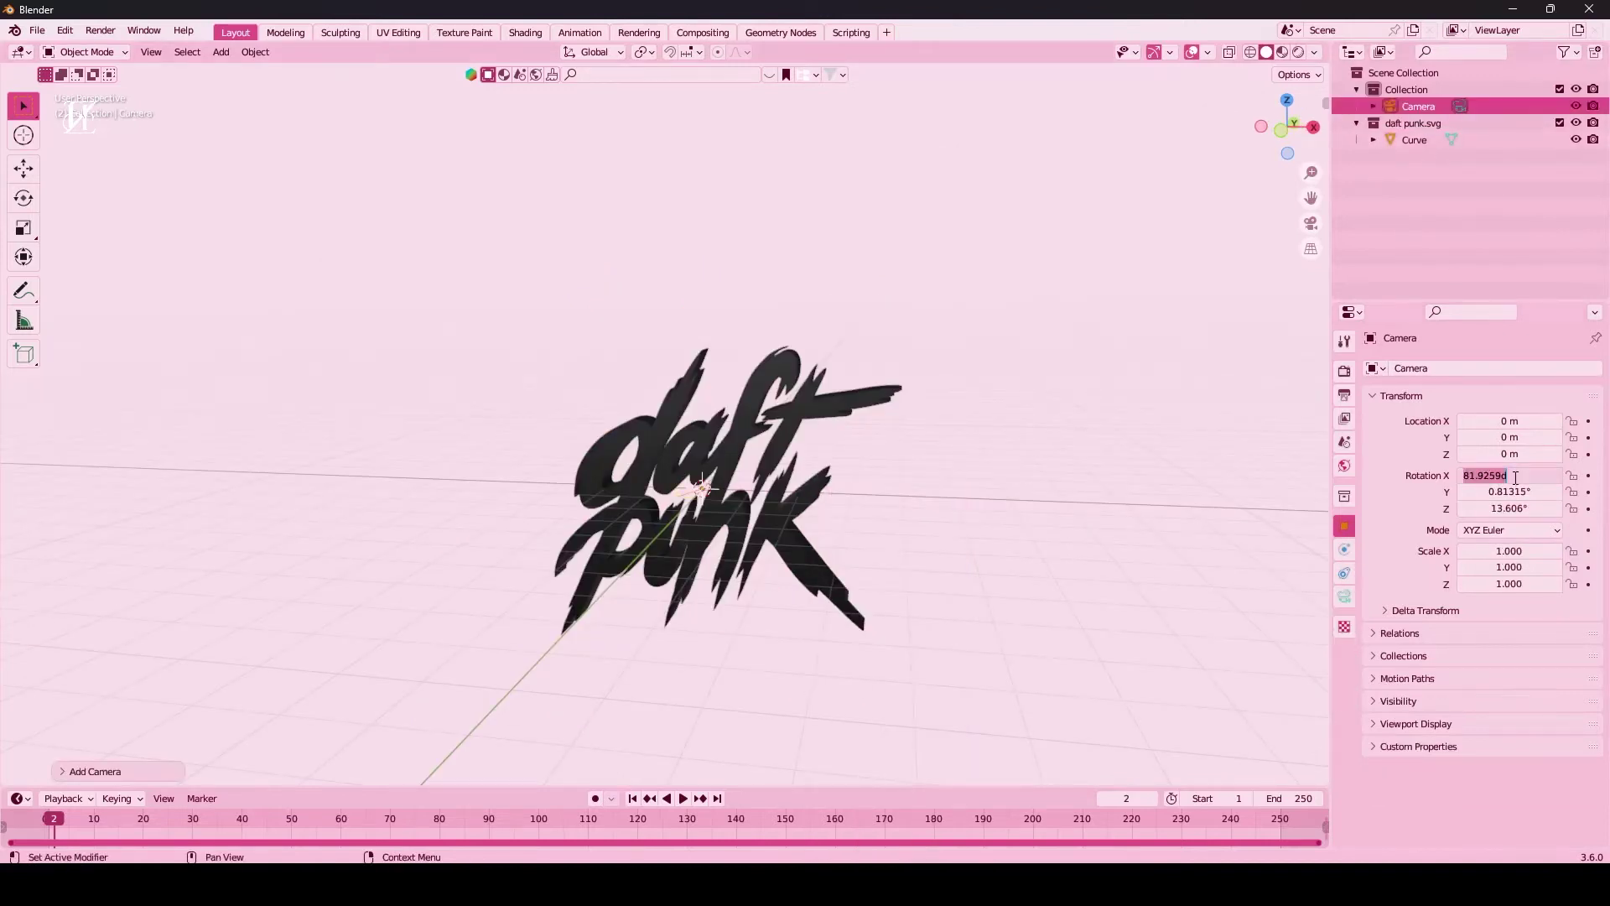
{"action": "left_click_drag", "start_coordinate": [1509, 437], "coordinate": [1459, 437]}
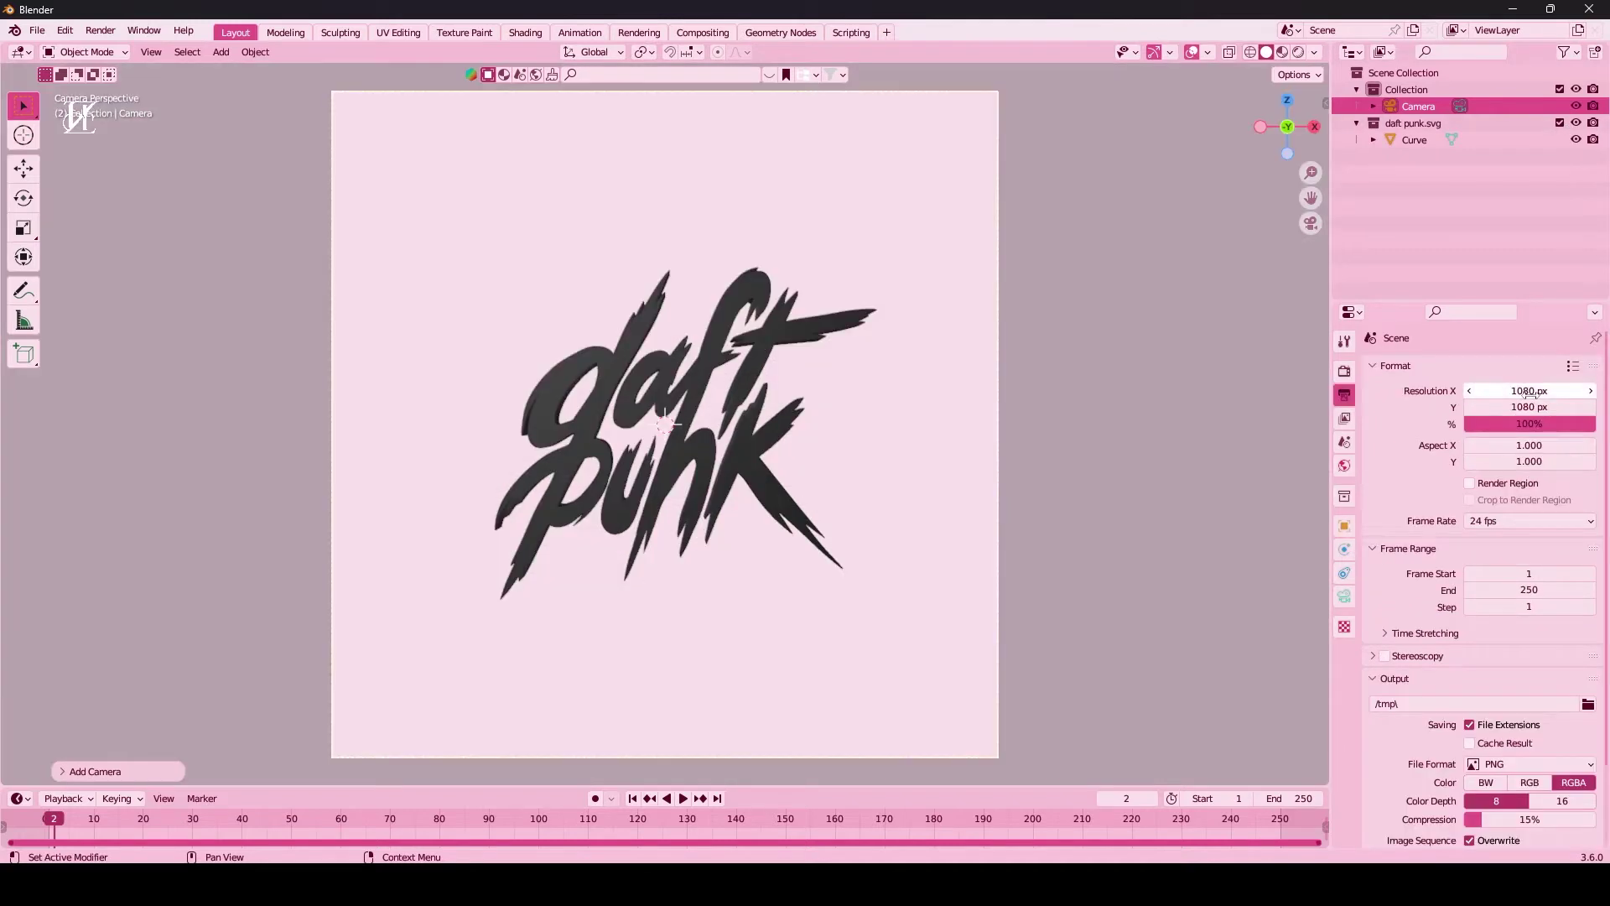
{"action": "type", "text": "0"}
{"action": "key", "text": "Tab"}
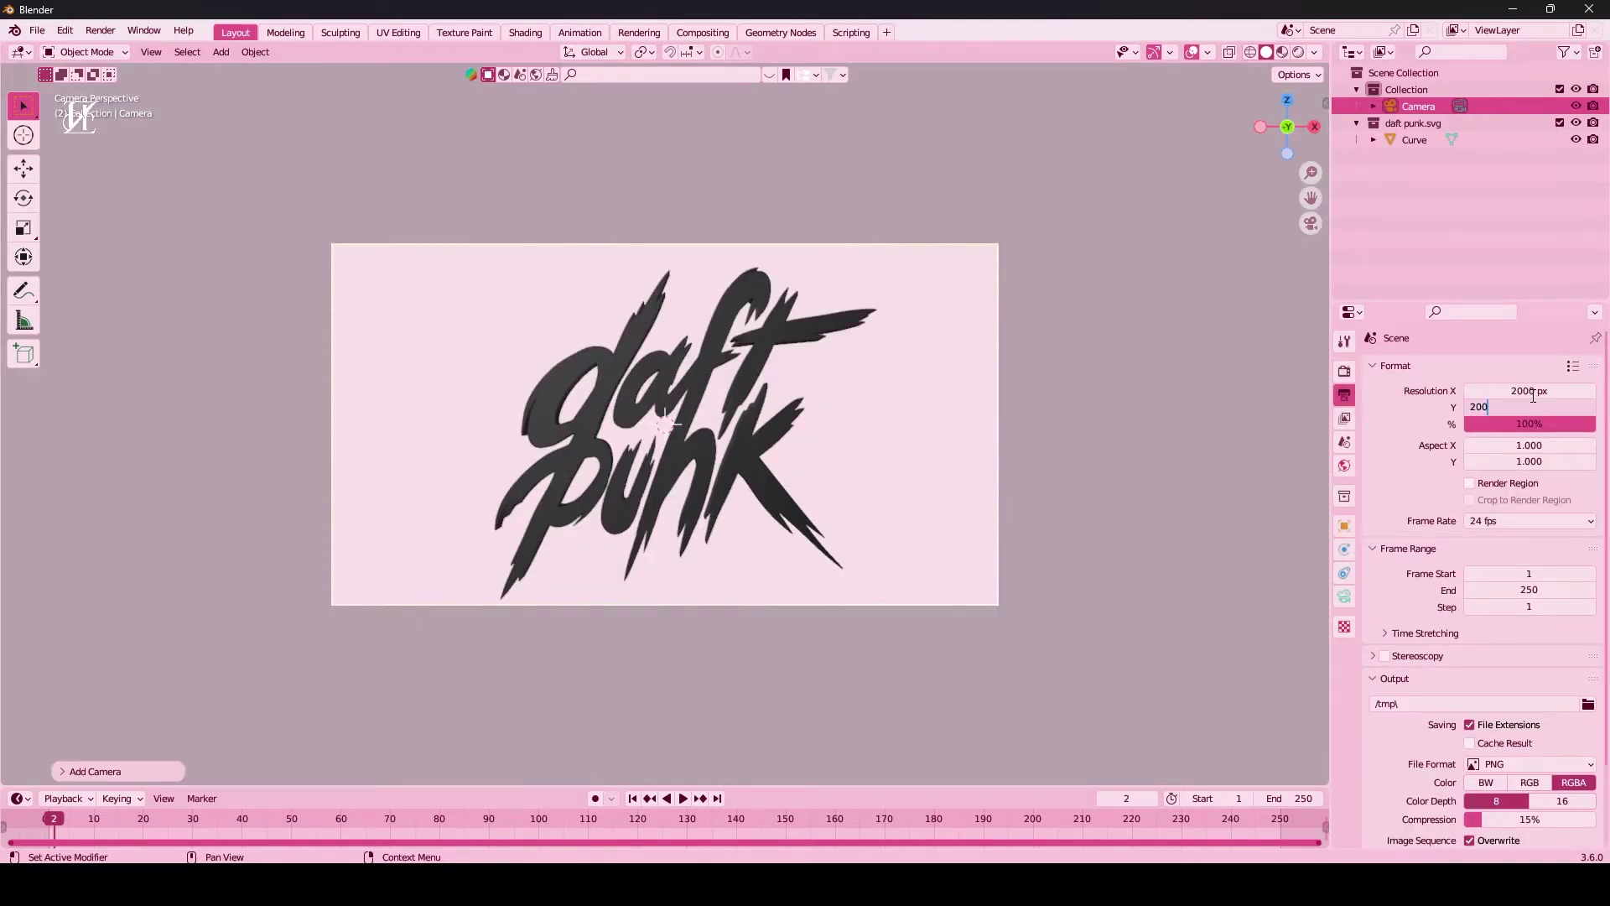
{"action": "type", "text": "0"}
{"action": "key", "text": "Return"}
Step: Add a Smooth-mode Remesh modifier with higher detail to the logo and enter Sculpt Mode
{"action": "left_click", "coordinate": [1415, 140]}
{"action": "left_click", "coordinate": [1345, 526]}
{"action": "left_click", "coordinate": [1481, 368]}
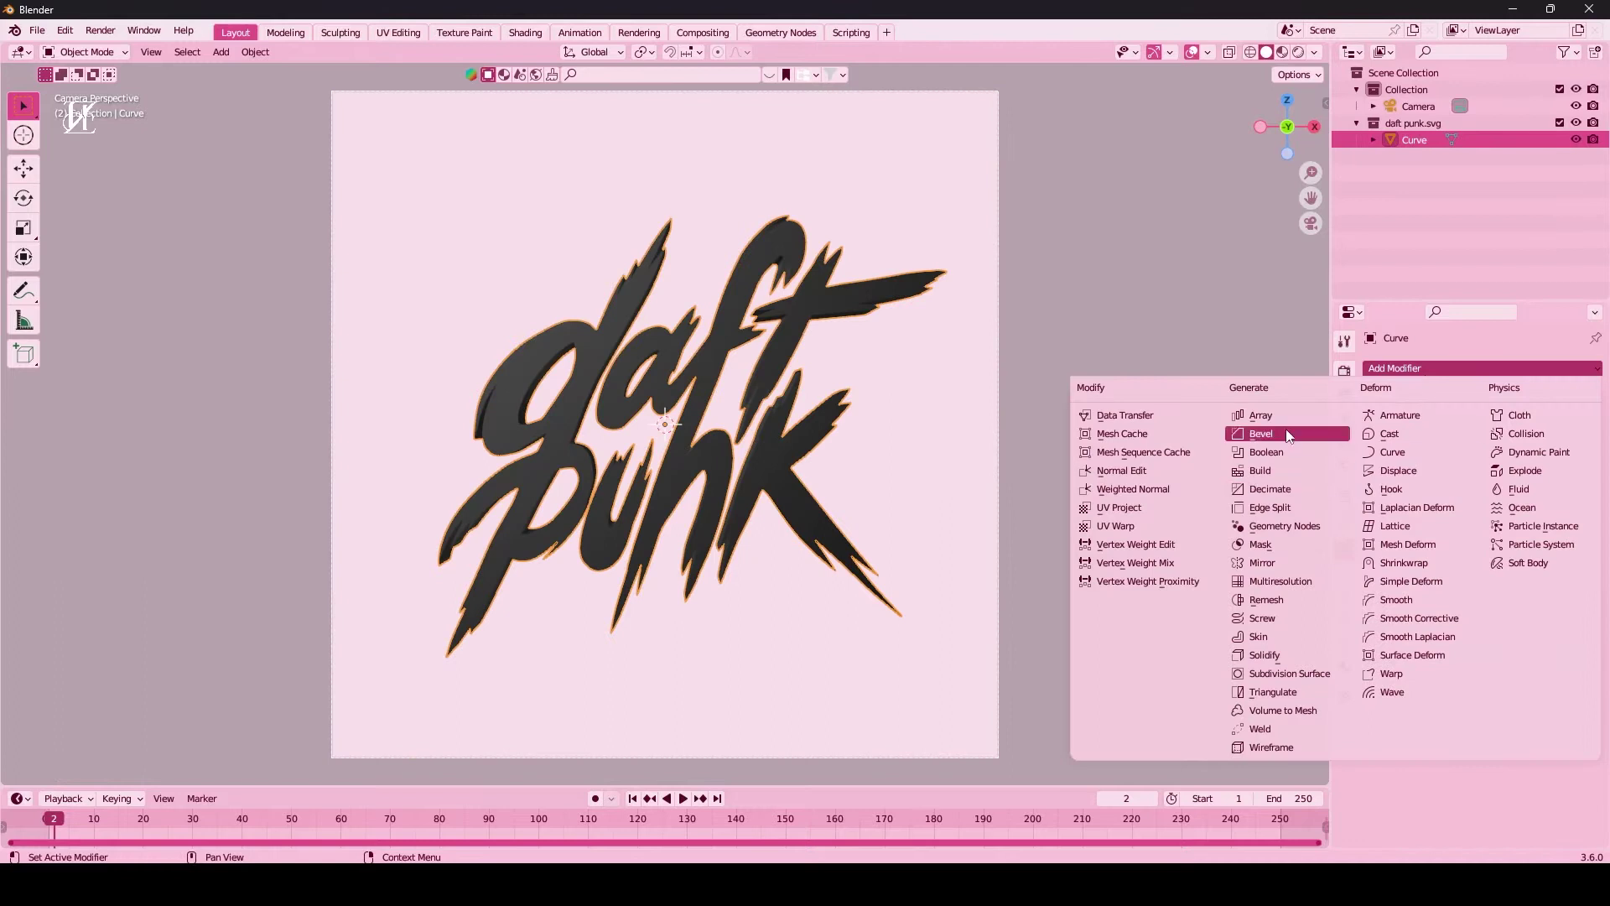
{"action": "left_click", "coordinate": [1271, 599]}
{"action": "left_click", "coordinate": [1453, 421]}
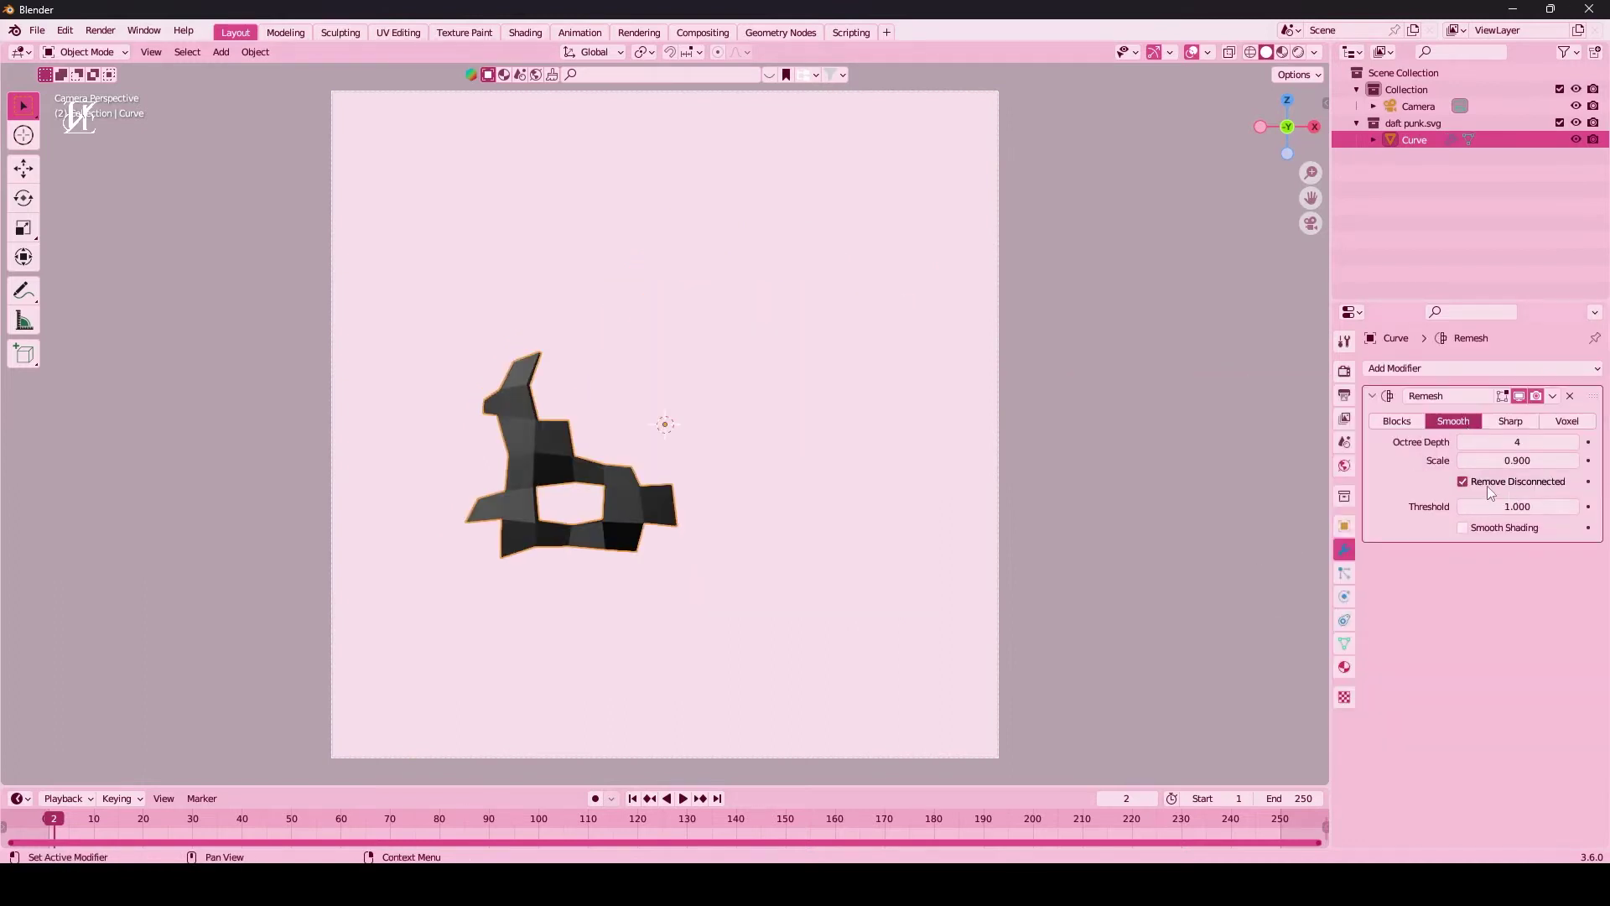
{"action": "left_click", "coordinate": [1574, 439]}
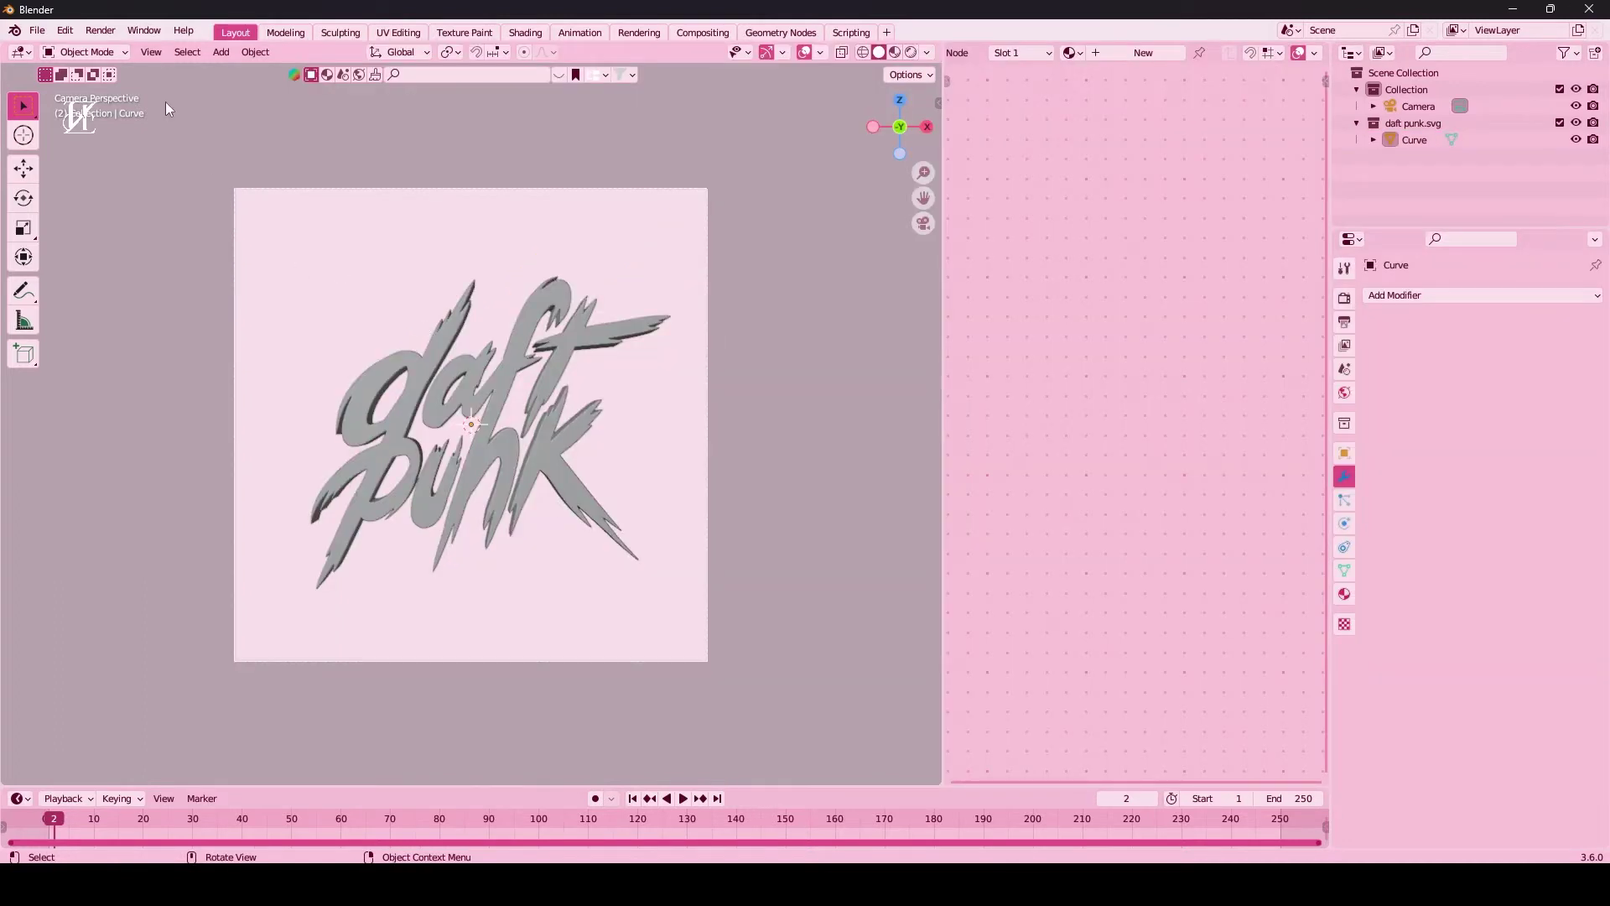
{"action": "left_click", "coordinate": [84, 52]}
{"action": "left_click", "coordinate": [90, 109]}
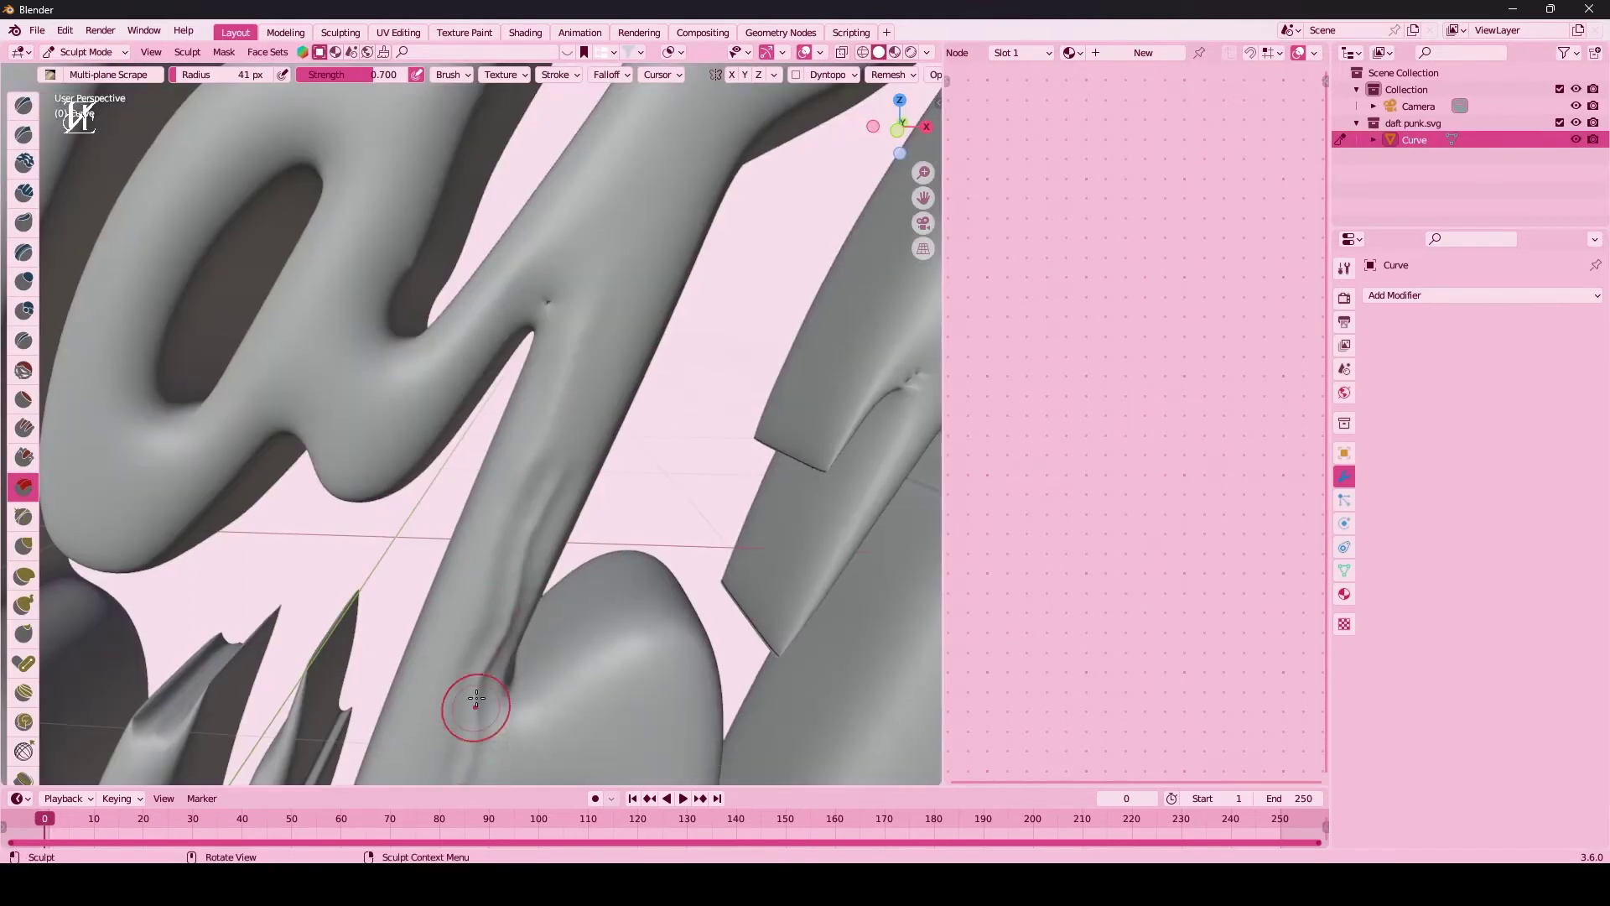
Step: Scrape rough grooves along the d and f stems and the f's bar with Multi-plane Scrape
{"action": "left_click_drag", "start_coordinate": [477, 699], "coordinate": [647, 168]}
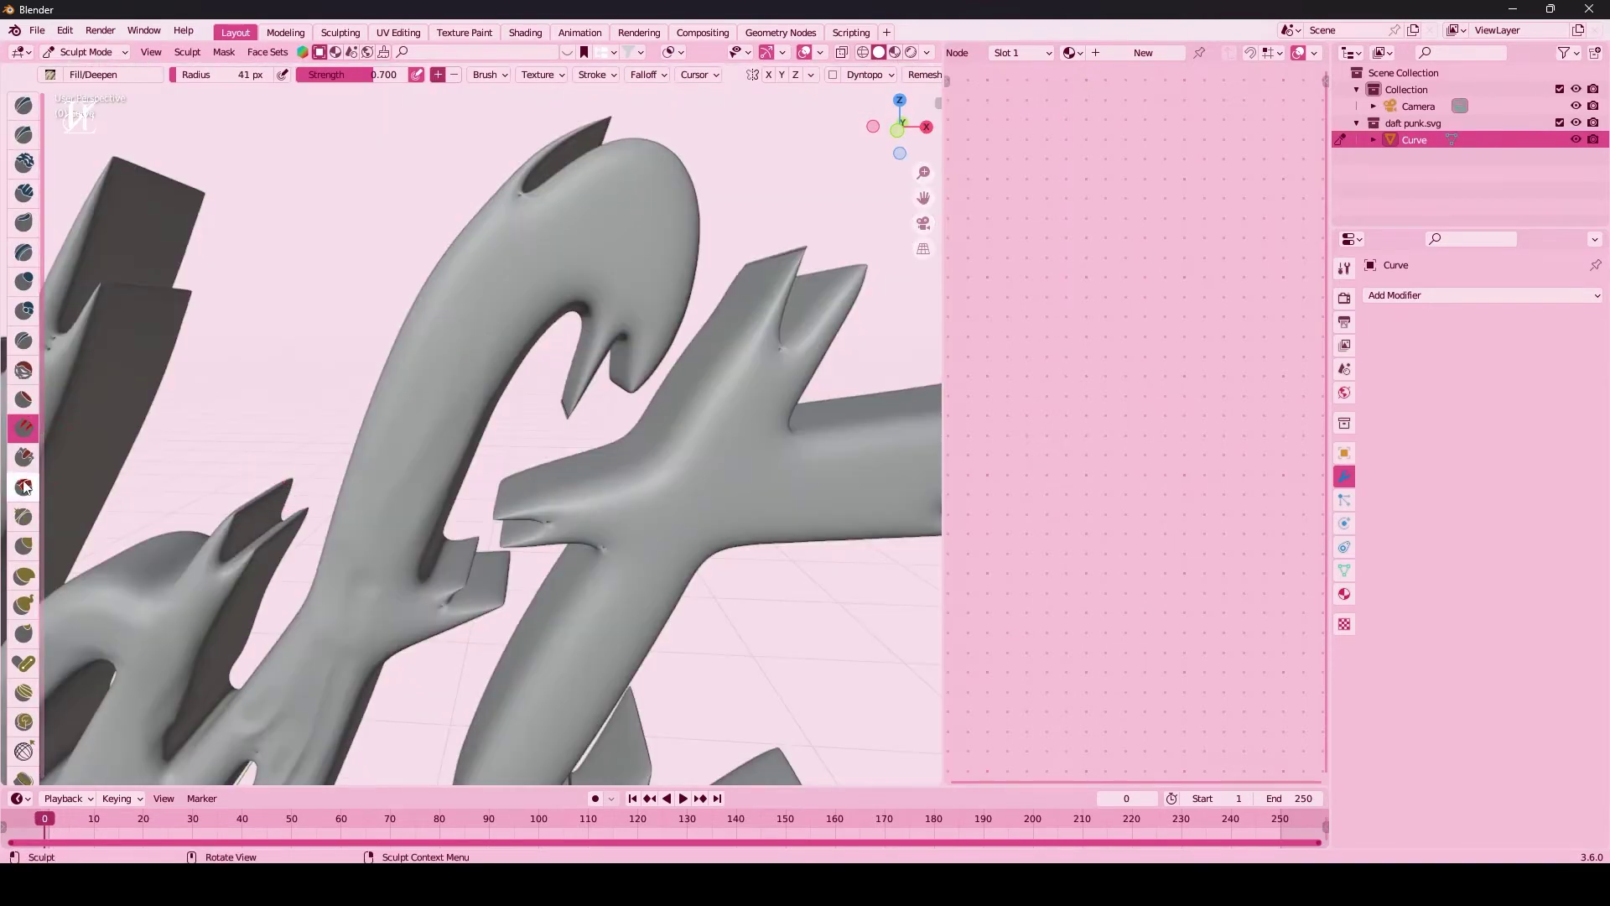
{"action": "left_click", "coordinate": [25, 487]}
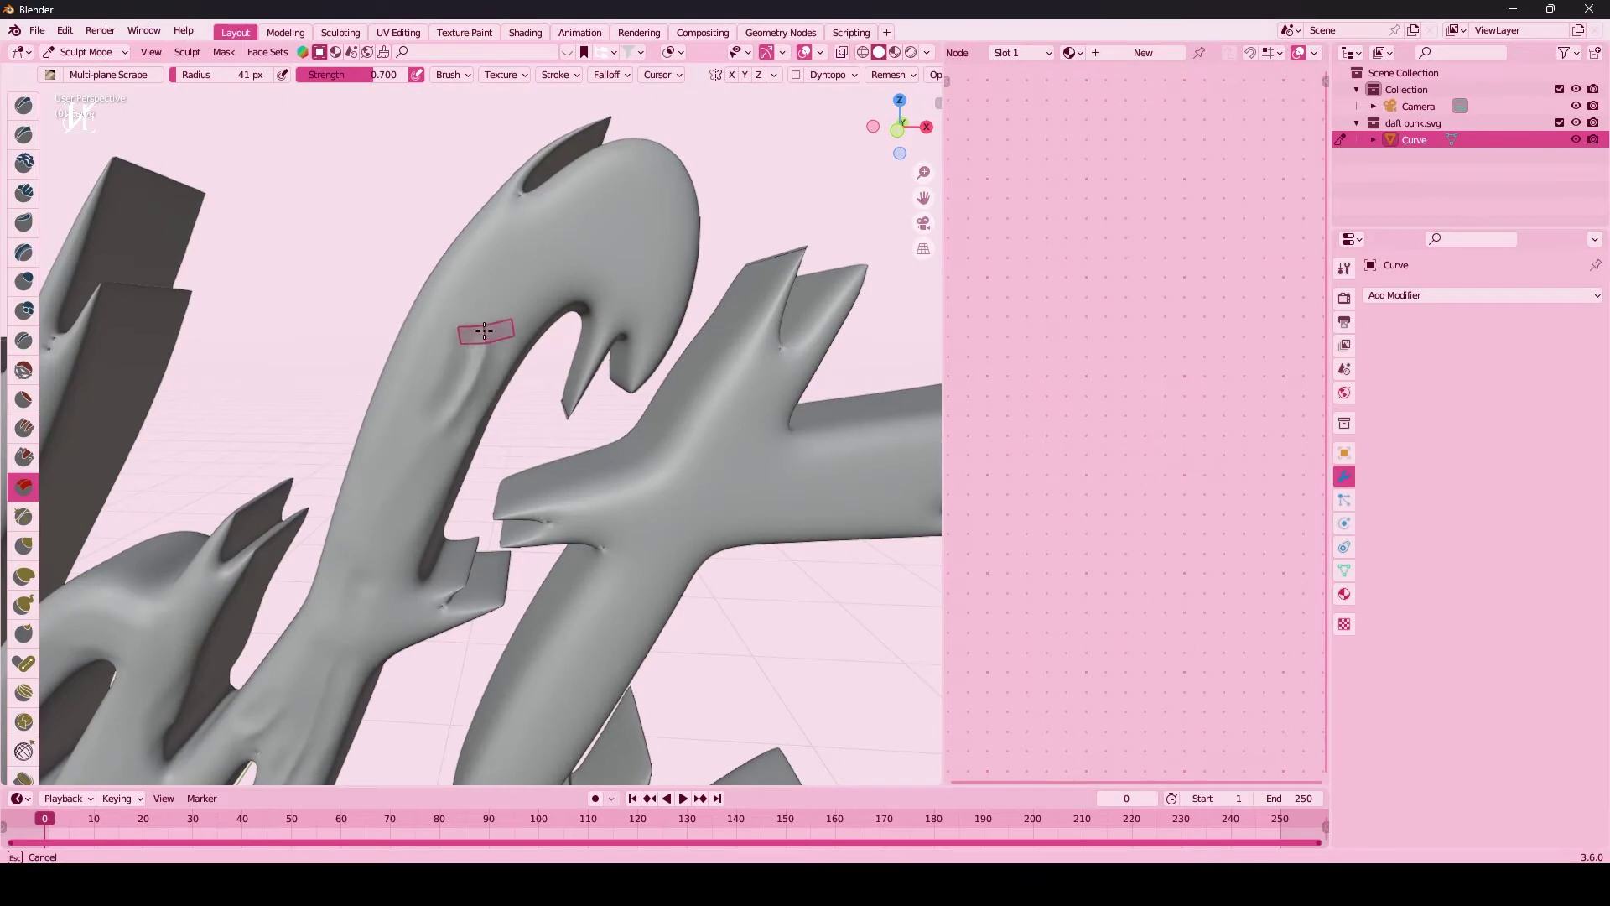
{"action": "left_click_drag", "start_coordinate": [474, 330], "coordinate": [644, 265]}
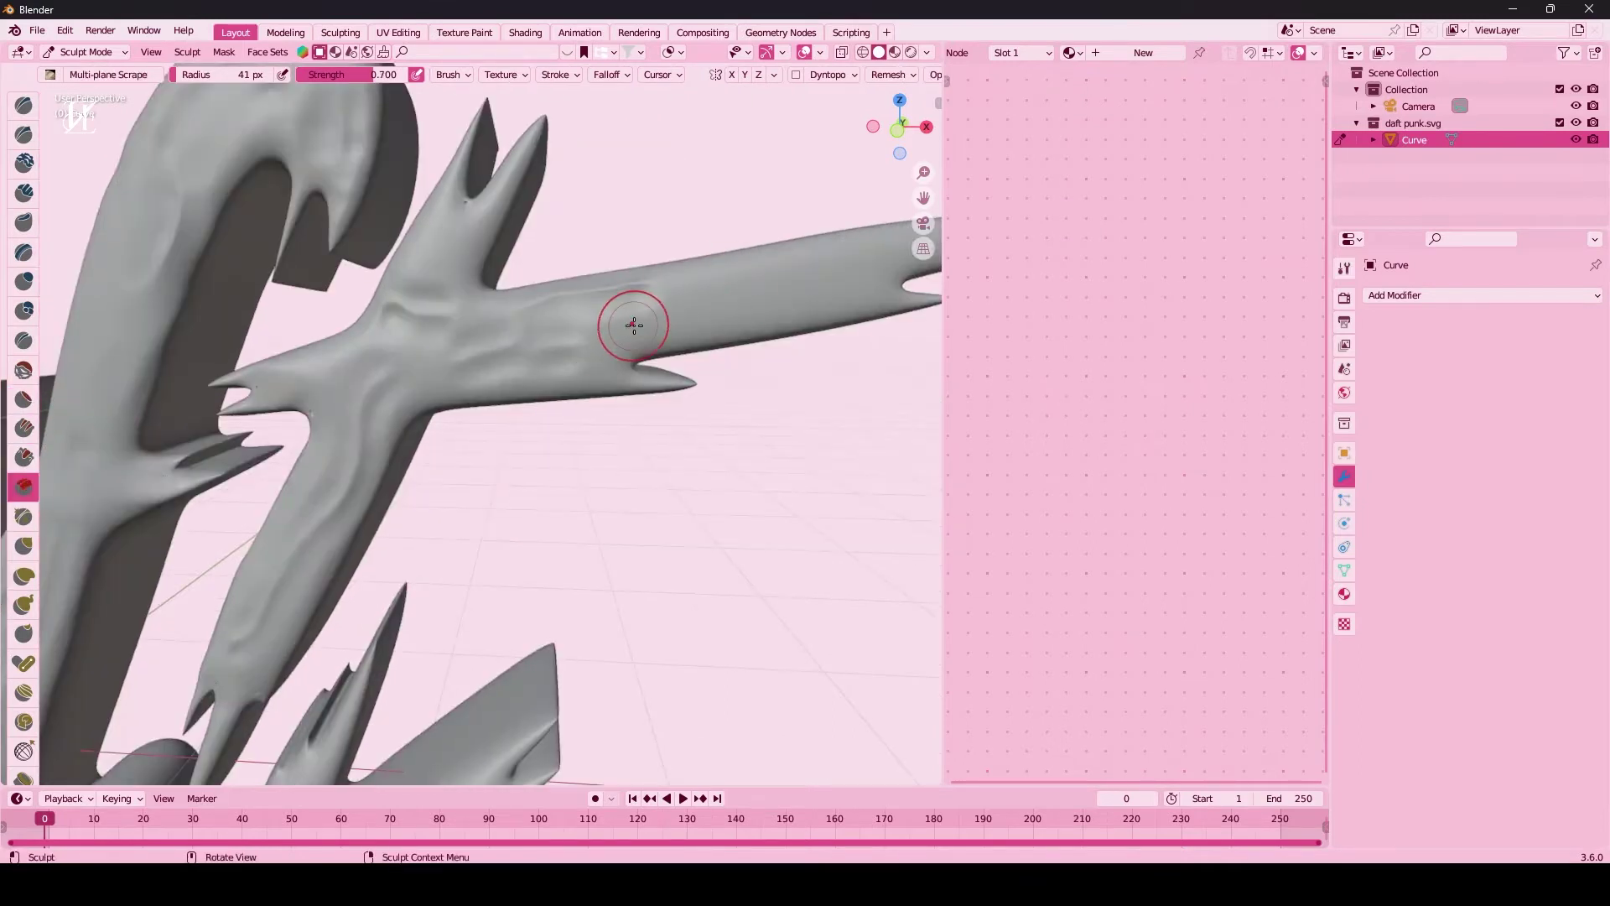
{"action": "left_click_drag", "start_coordinate": [629, 323], "coordinate": [819, 288]}
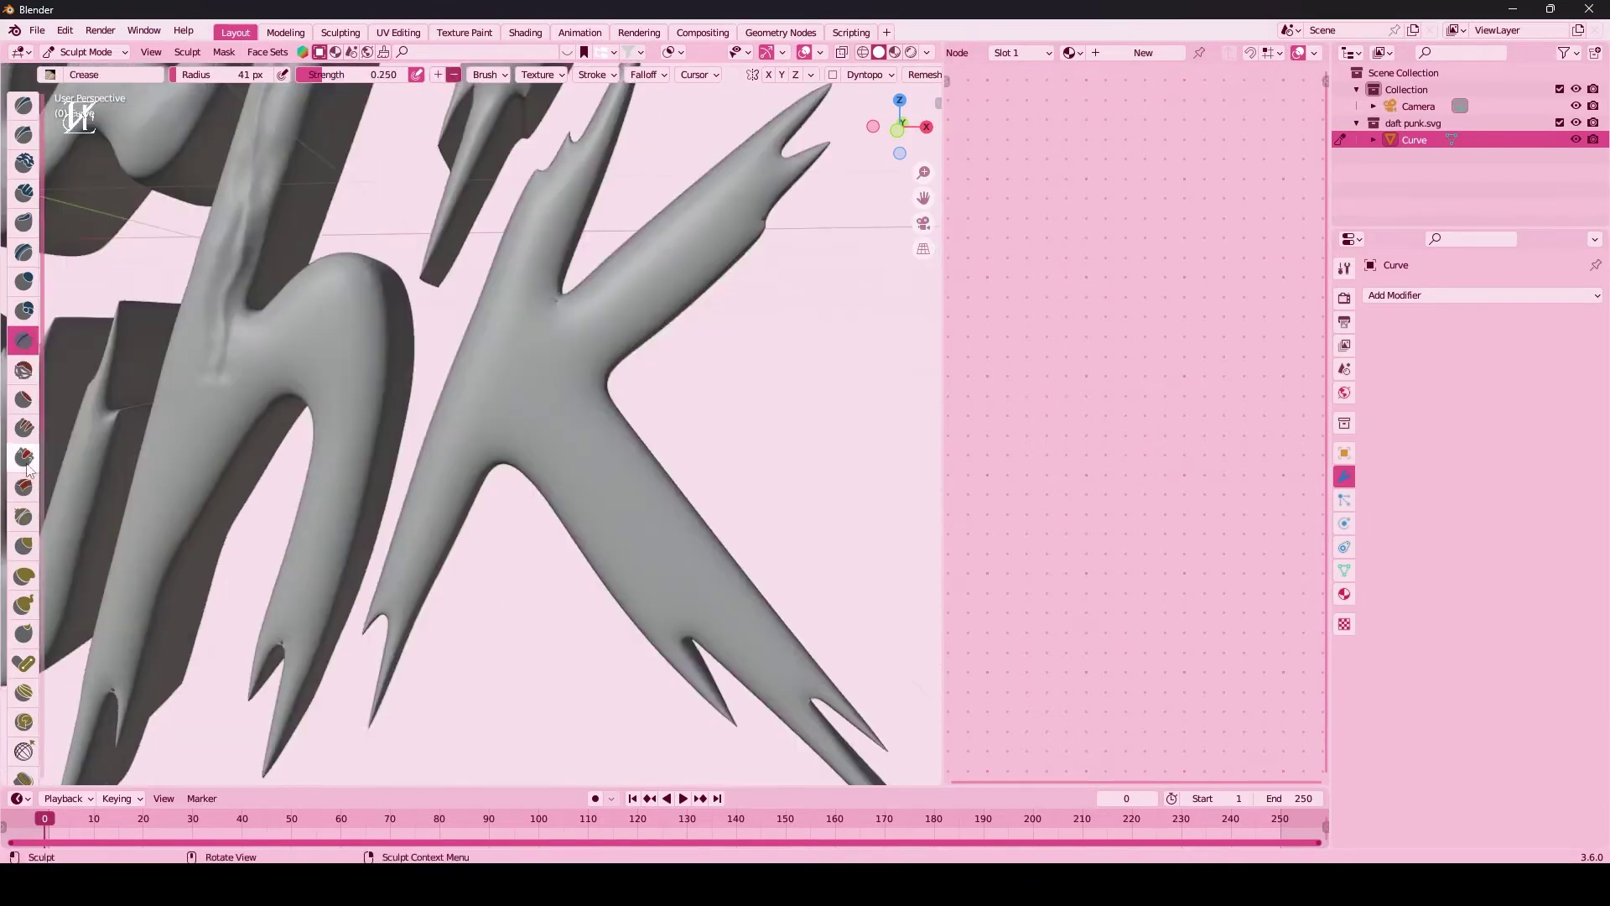
{"action": "left_click_drag", "start_coordinate": [168, 512], "coordinate": [242, 421]}
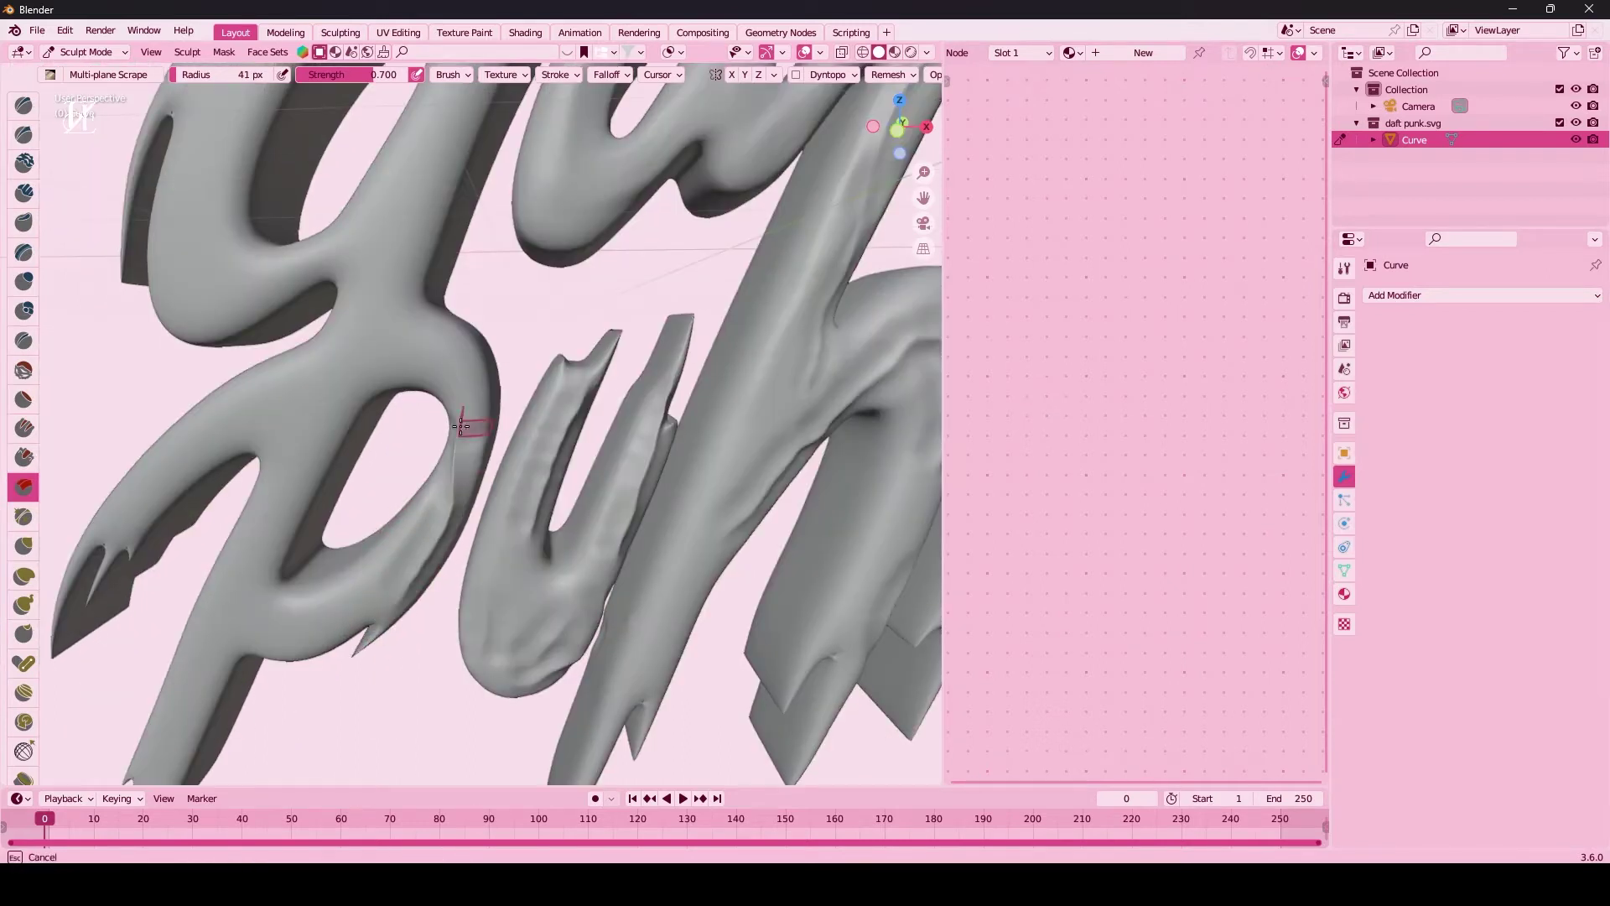
{"action": "left_click_drag", "start_coordinate": [75, 602], "coordinate": [404, 203]}
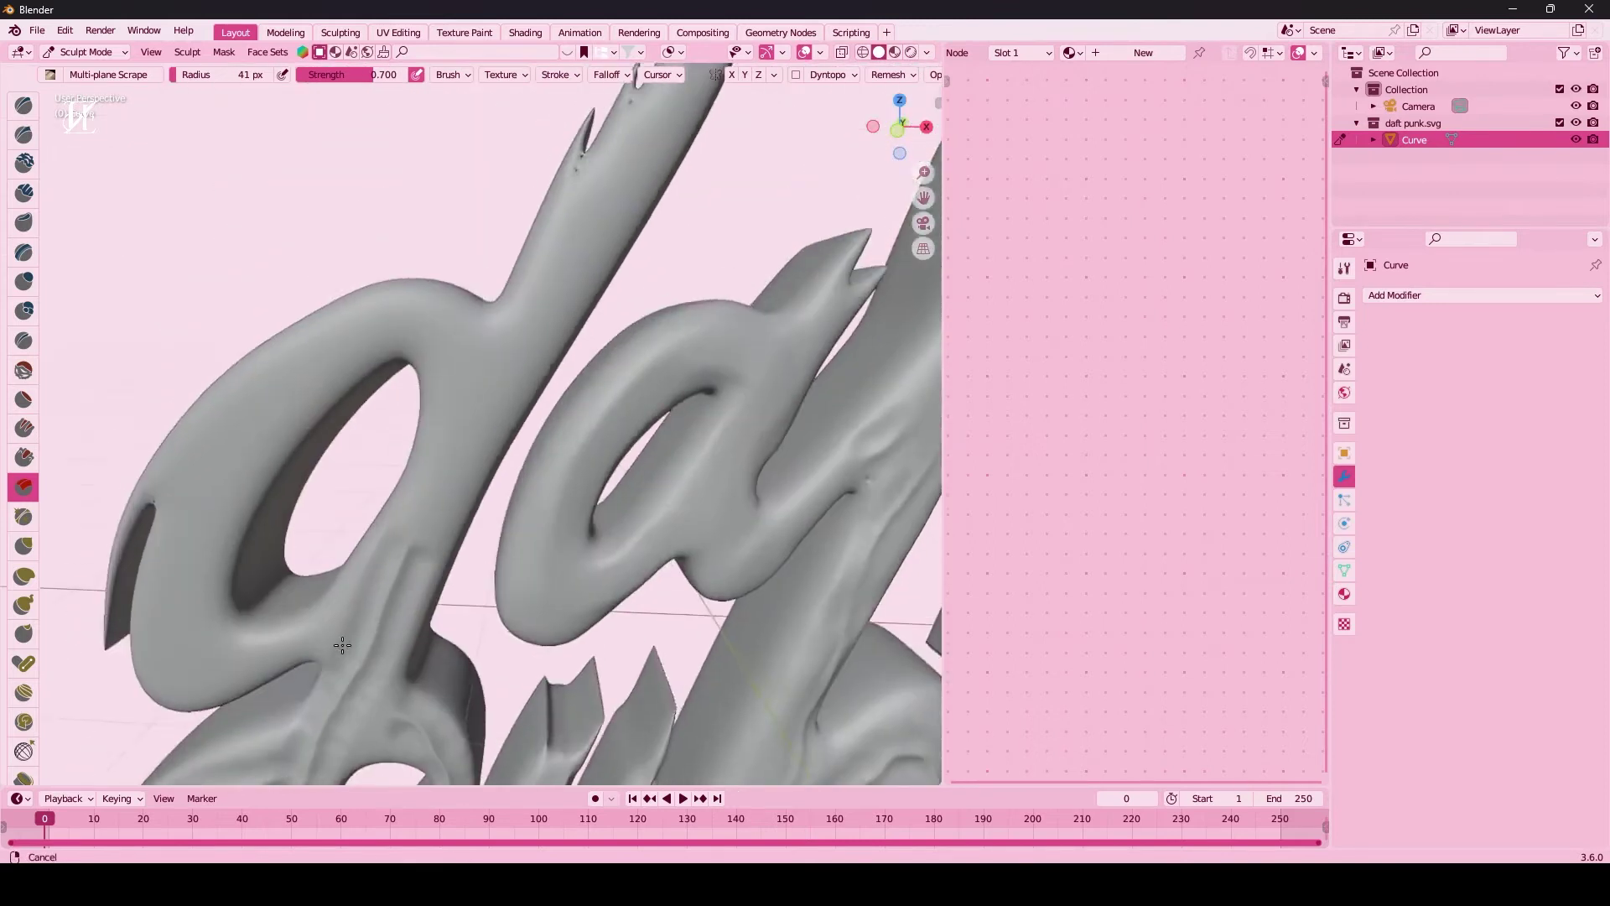
{"action": "mouse_move", "coordinate": [446, 473]}
{"action": "left_mouse_down"}
{"action": "mouse_move", "coordinate": [575, 205]}
{"action": "mouse_move", "coordinate": [586, 111]}
{"action": "left_mouse_up"}
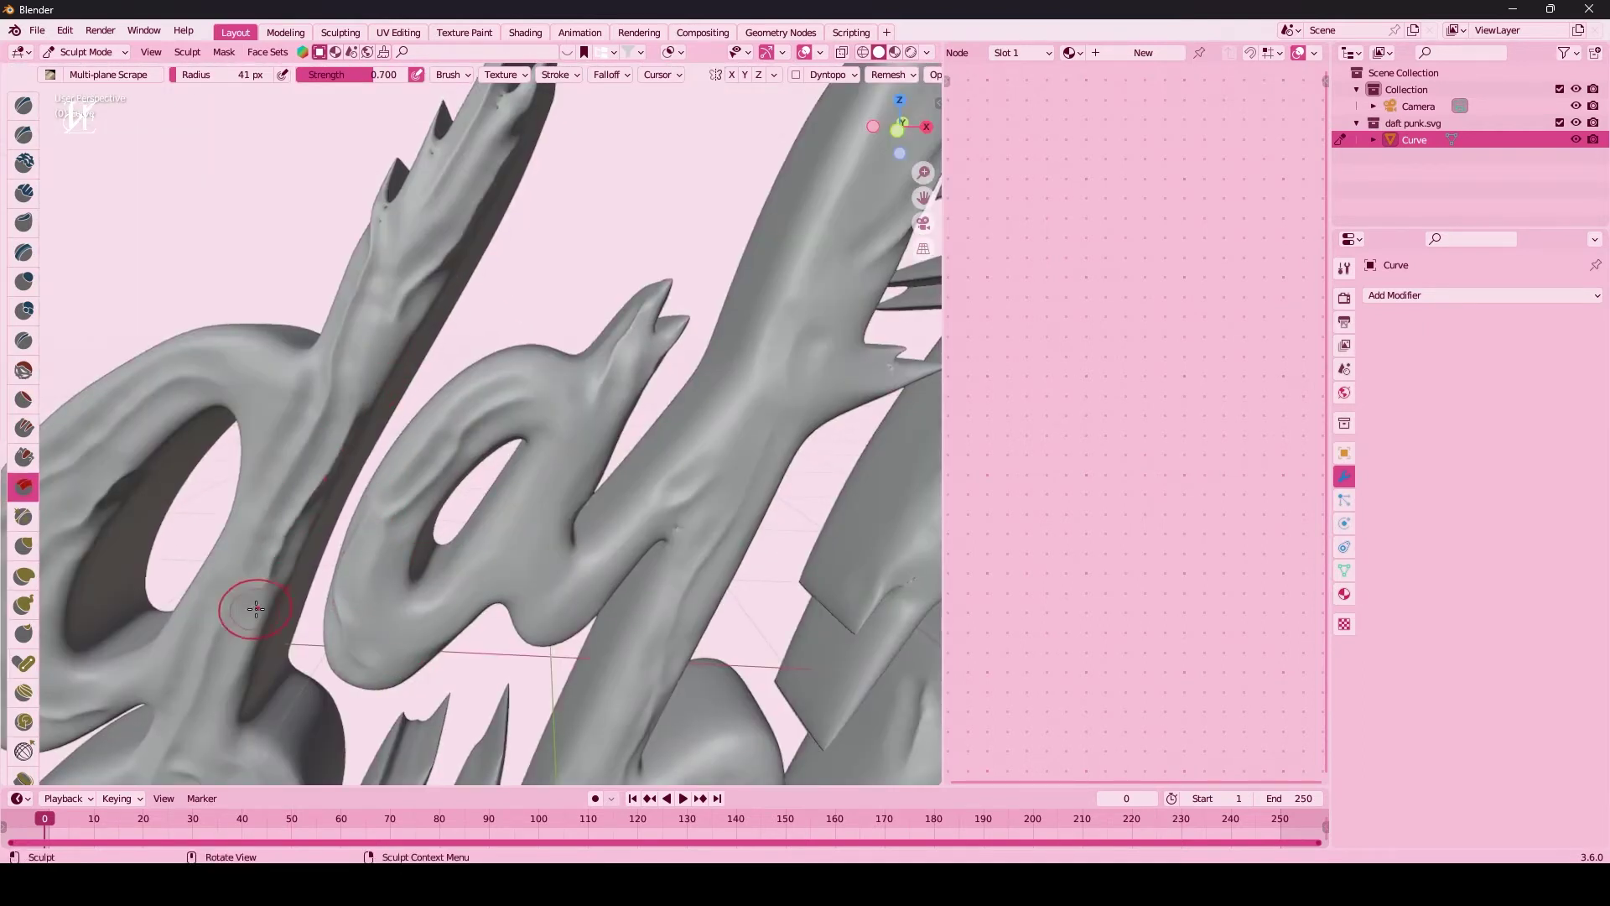
{"action": "key", "text": "shift+t"}
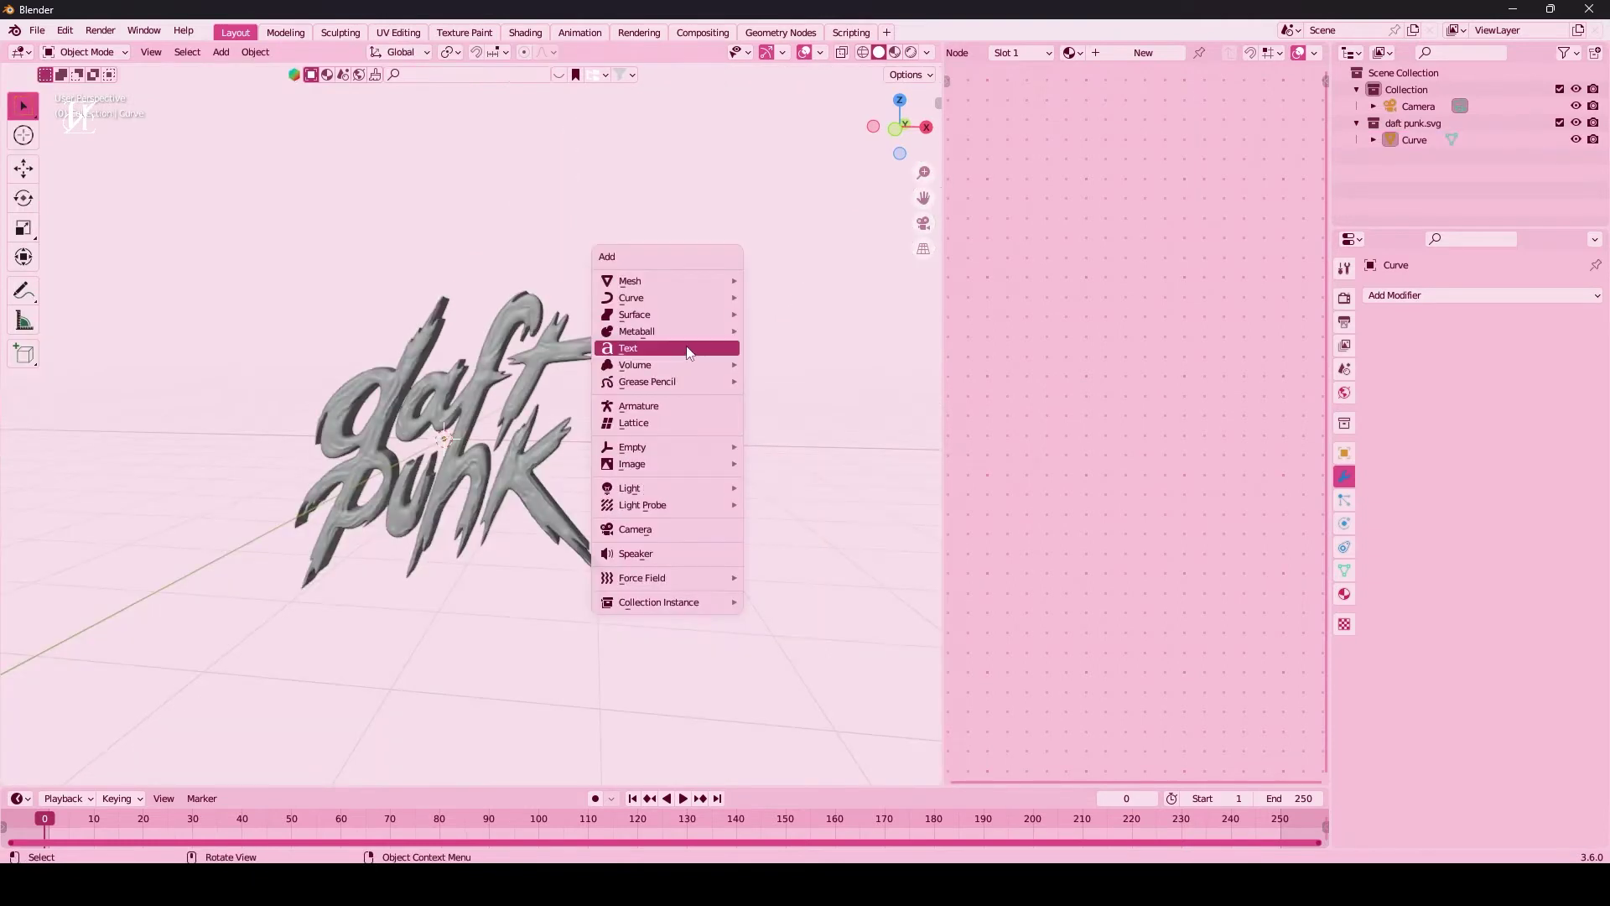
Step: Add an area light above the logo and scale it up
{"action": "left_click", "coordinate": [755, 541]}
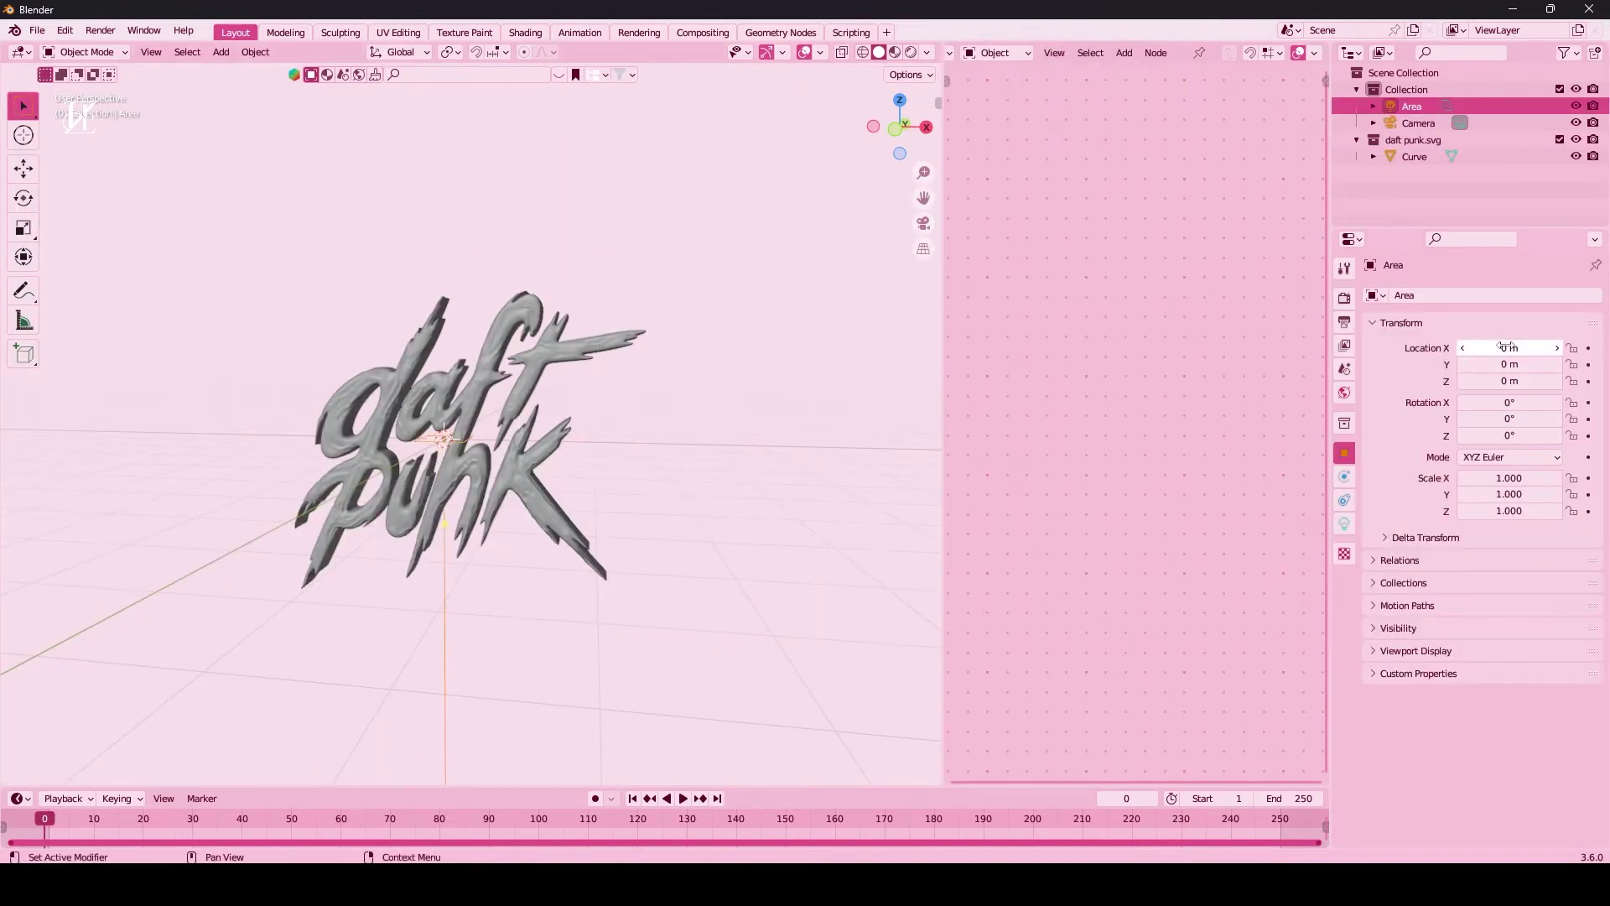
{"action": "key", "text": "s"}
{"action": "left_click", "coordinate": [633, 271]}
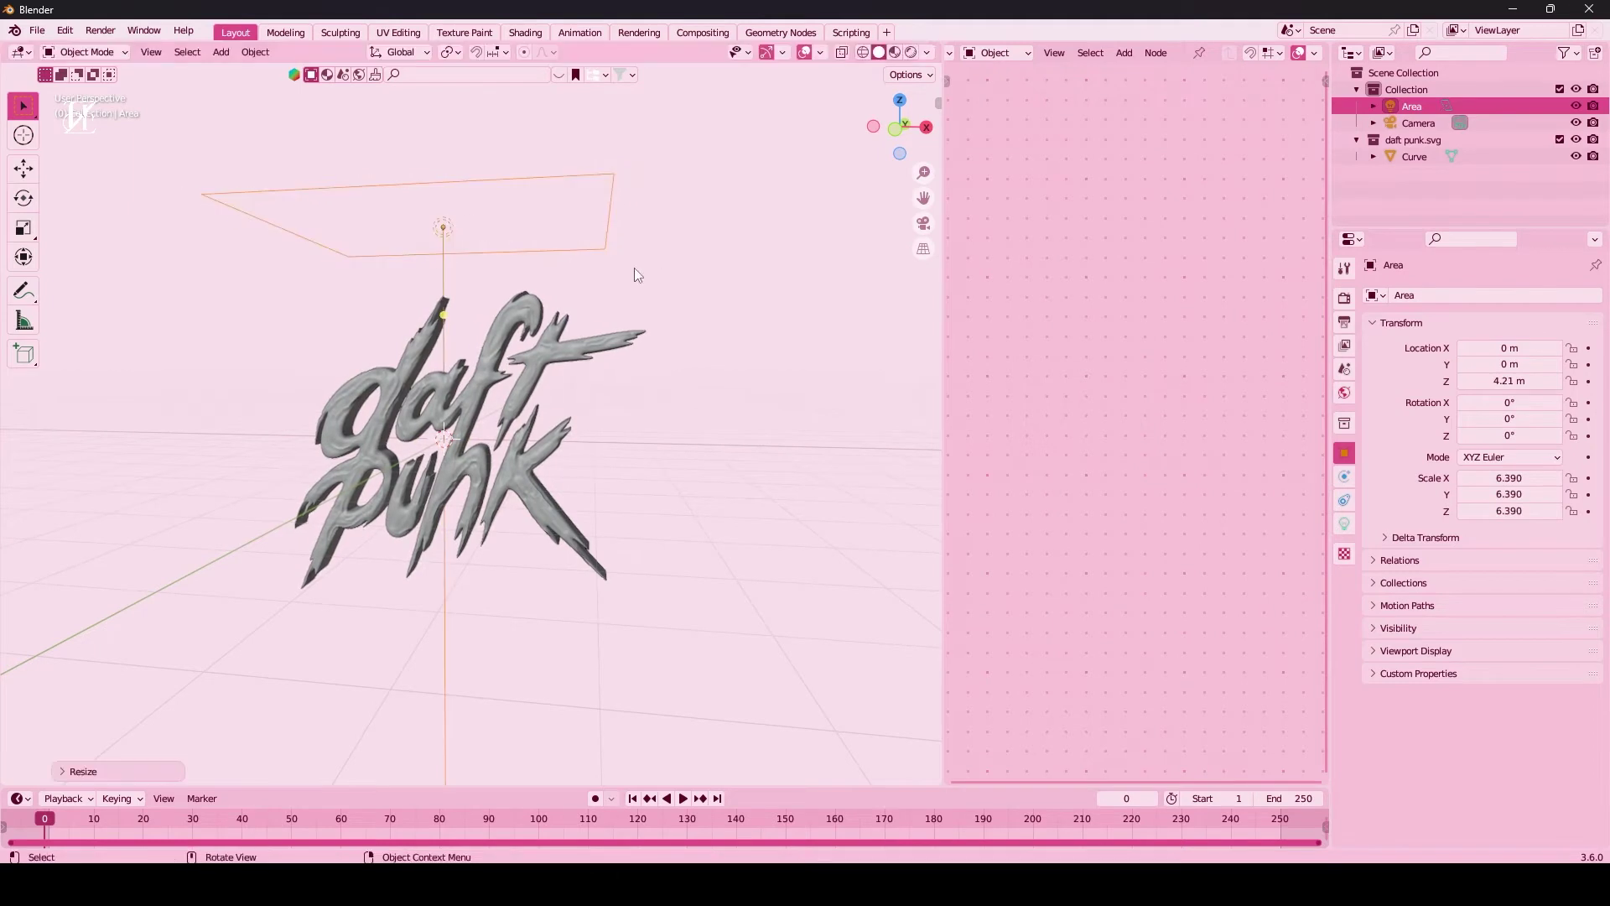
Step: Add Mix Shader and Light Path world nodes so the camera sees a black background
{"action": "key", "text": "shift+a"}
{"action": "left_click", "coordinate": [1168, 353]}
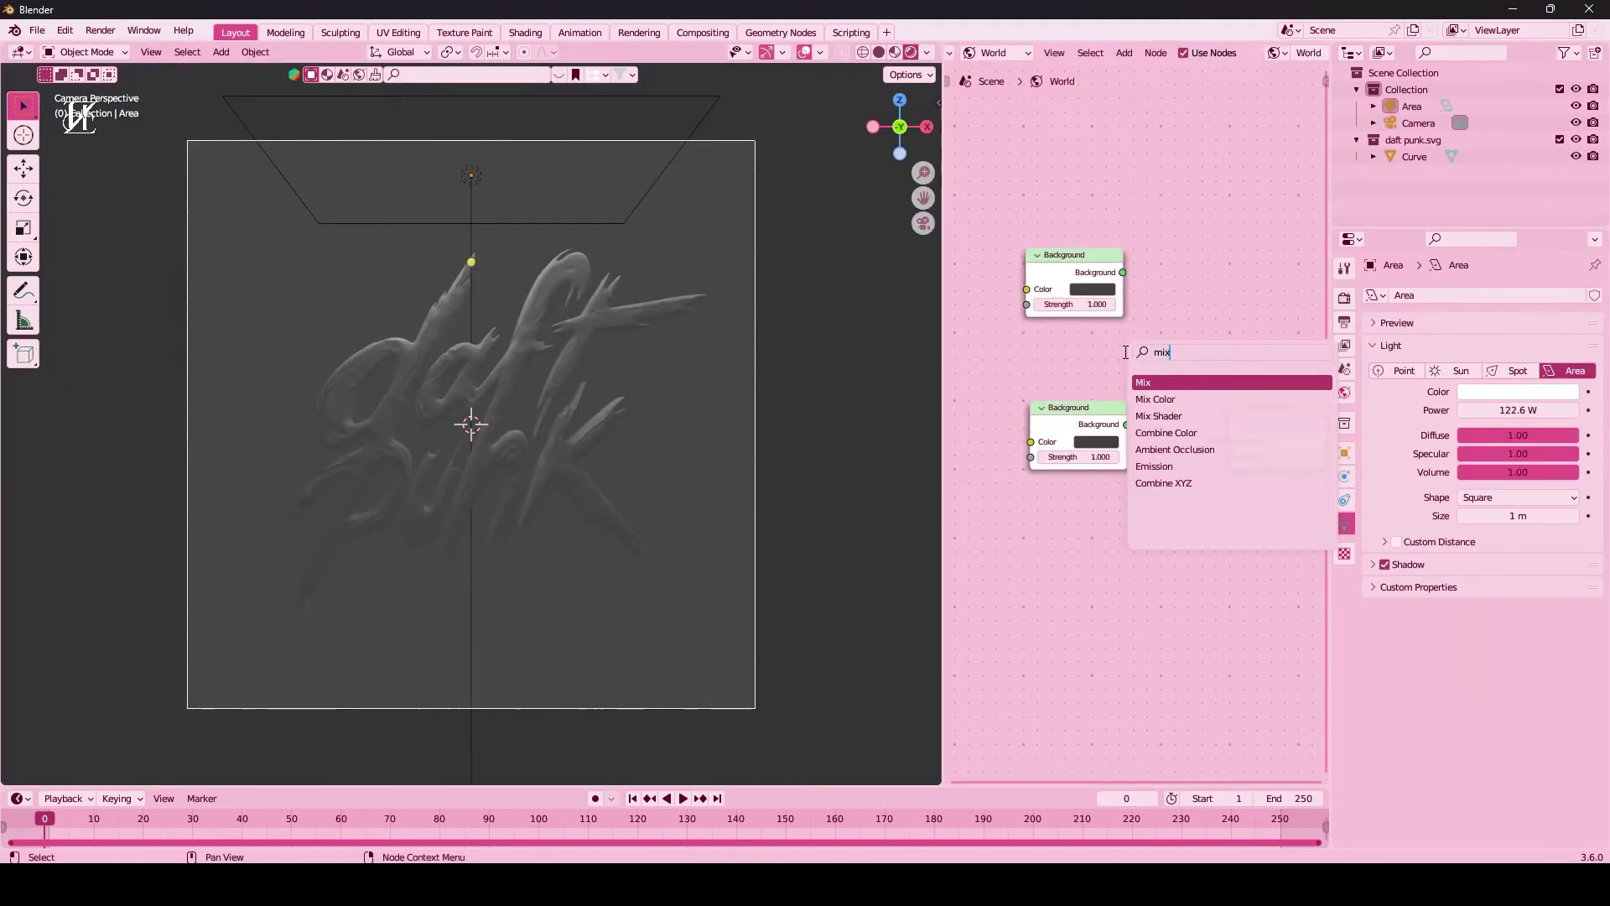
{"action": "left_click", "coordinate": [1159, 416]}
{"action": "key", "text": "shift+a"}
{"action": "left_click", "coordinate": [1161, 238]}
{"action": "type", "text": "light"}
{"action": "key", "text": "Return"}
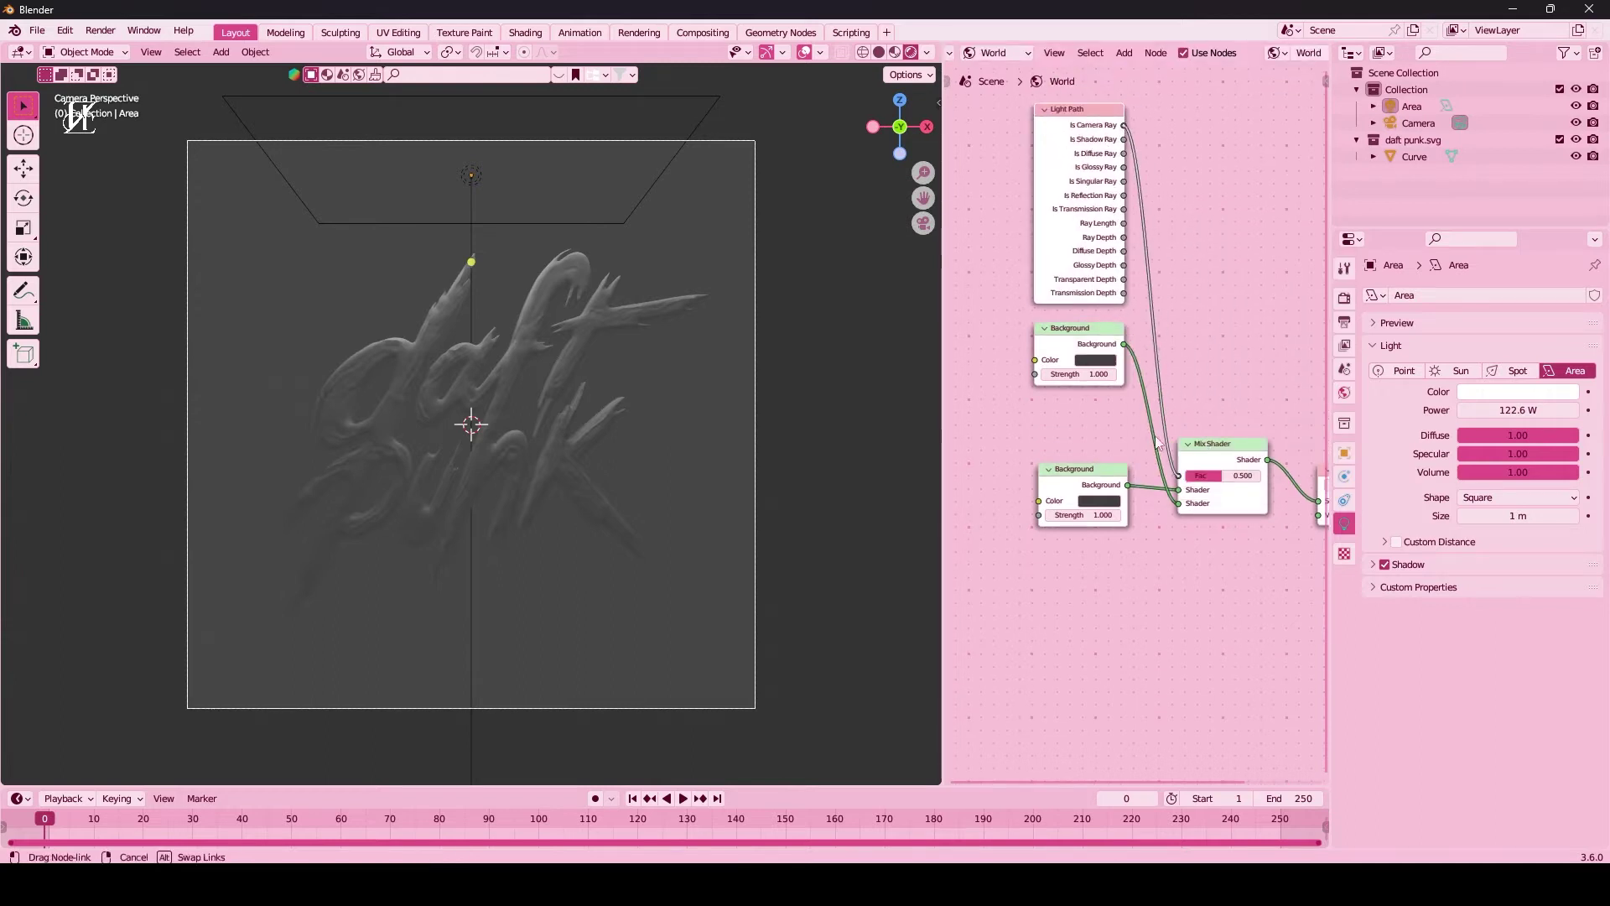
{"action": "left_click", "coordinate": [1095, 359]}
{"action": "left_click_drag", "start_coordinate": [1211, 210], "coordinate": [1211, 324]}
Step: Light the world with the schadowplatz_4k.exr HDRI and place a second area light below
{"action": "key", "text": "shift+a"}
{"action": "left_click", "coordinate": [1046, 485]}
{"action": "type", "text": "e"}
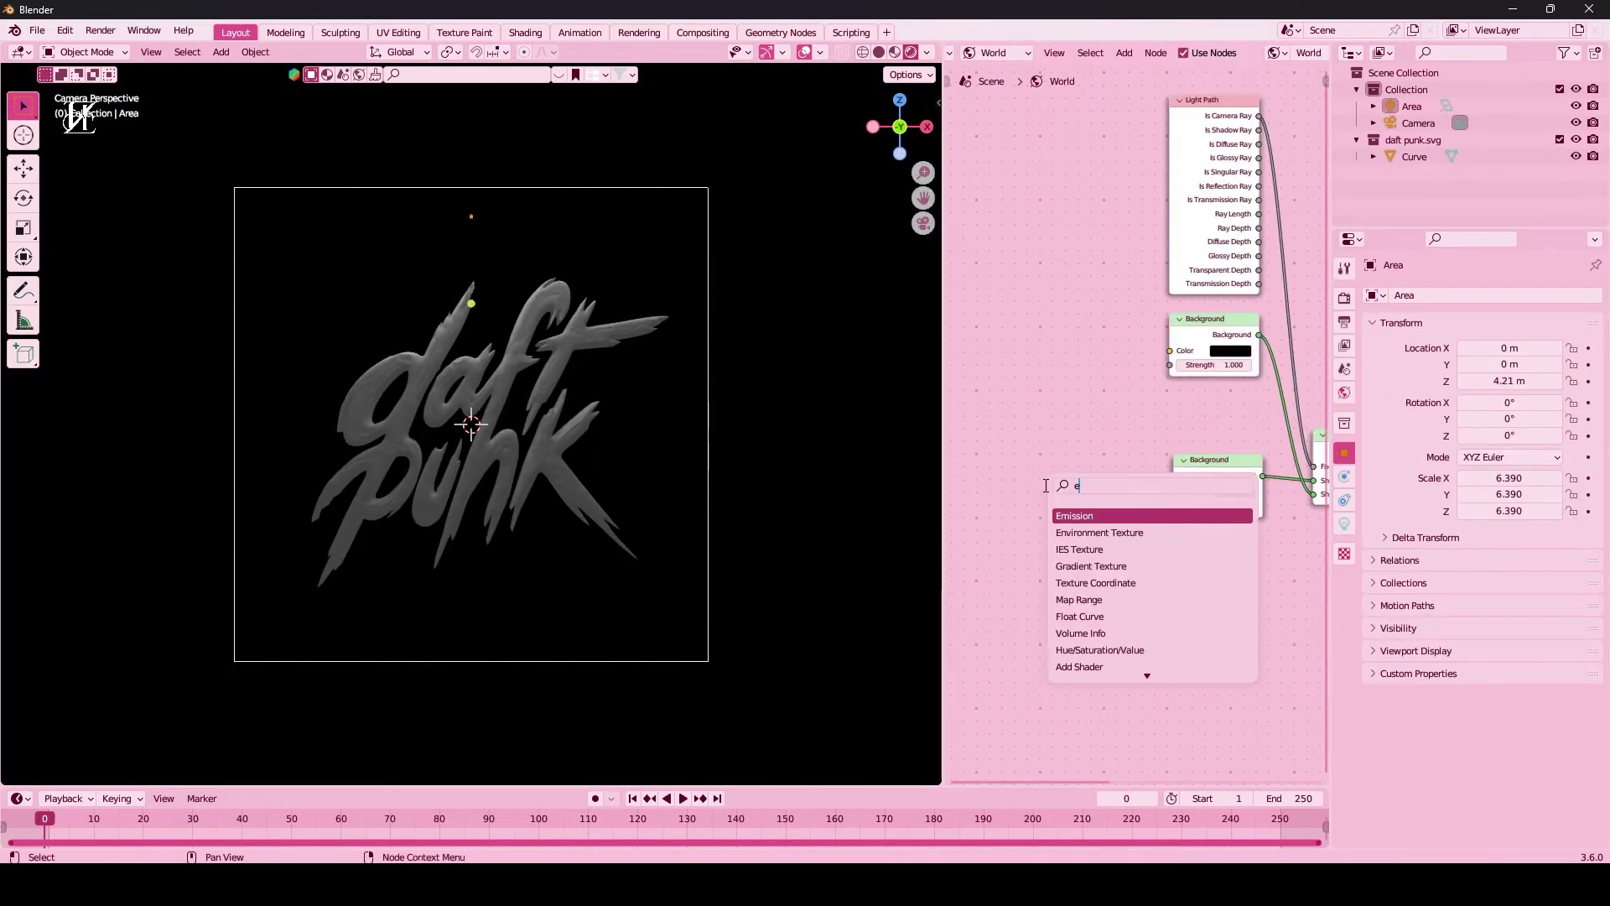
{"action": "left_click", "coordinate": [1100, 533]}
{"action": "middle_click_drag", "start_coordinate": [1114, 456], "coordinate": [1199, 455]}
{"action": "left_click", "coordinate": [1143, 441]}
{"action": "double_click", "coordinate": [702, 396]}
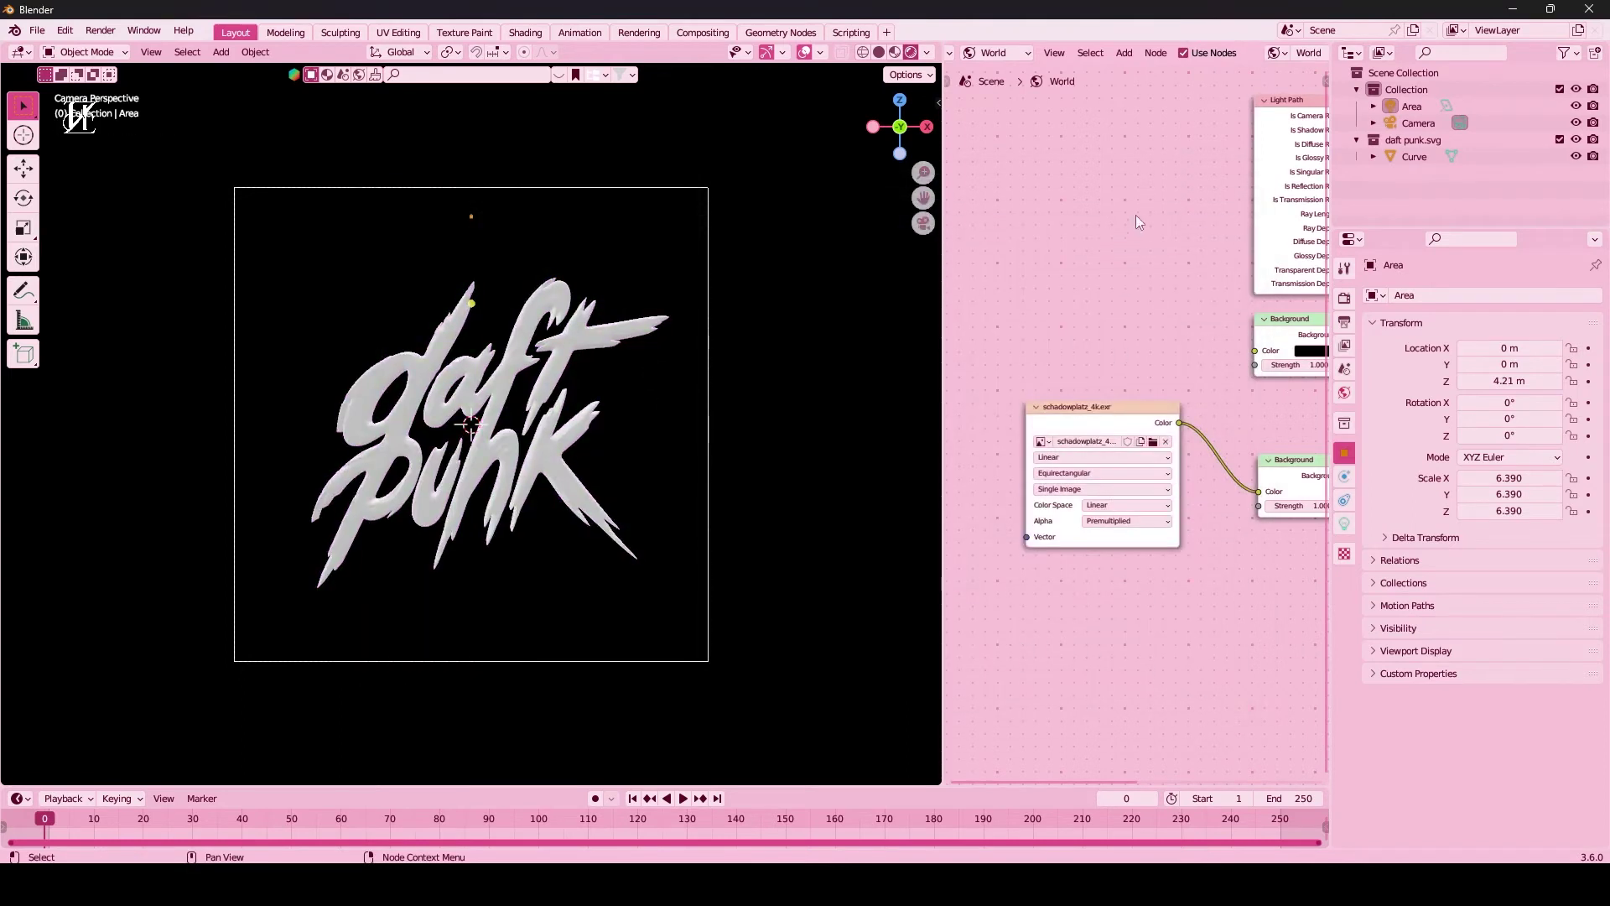
{"action": "left_click", "coordinate": [1344, 452]}
{"action": "mouse_move", "coordinate": [1509, 381]}
{"action": "left_mouse_down"}
{"action": "mouse_move", "coordinate": [1459, 364]}
{"action": "mouse_move", "coordinate": [1560, 402]}
{"action": "mouse_move", "coordinate": [1543, 402]}
{"action": "left_mouse_up"}
Step: Enlarge the lower light, make it an ellipse, and set its power to 69.9 W
{"action": "key", "text": "s"}
{"action": "left_click", "coordinate": [743, 667]}
{"action": "left_click", "coordinate": [1344, 523]}
{"action": "left_click", "coordinate": [1518, 436]}
{"action": "left_click", "coordinate": [1475, 508]}
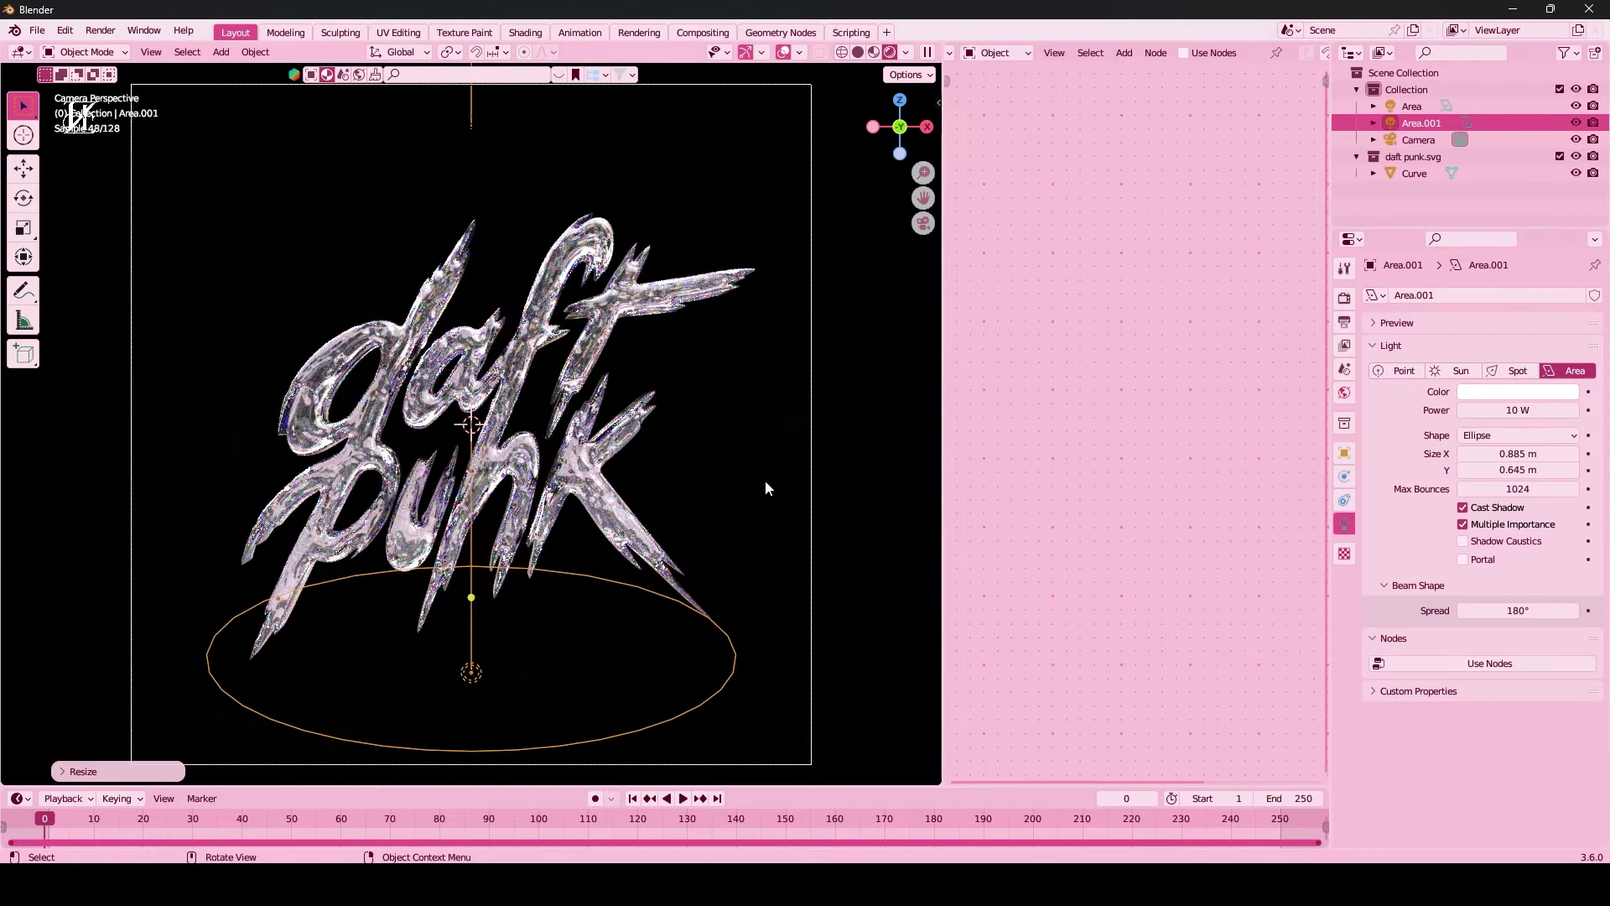
{"action": "left_click_drag", "start_coordinate": [1475, 410], "coordinate": [1467, 472]}
{"action": "left_click_drag", "start_coordinate": [1522, 410], "coordinate": [1509, 410]}
{"action": "left_click", "coordinate": [1518, 392]}
Step: Change the lower light's colour from blue to violet
{"action": "left_click", "coordinate": [1536, 204]}
{"action": "left_click", "coordinate": [1506, 225]}
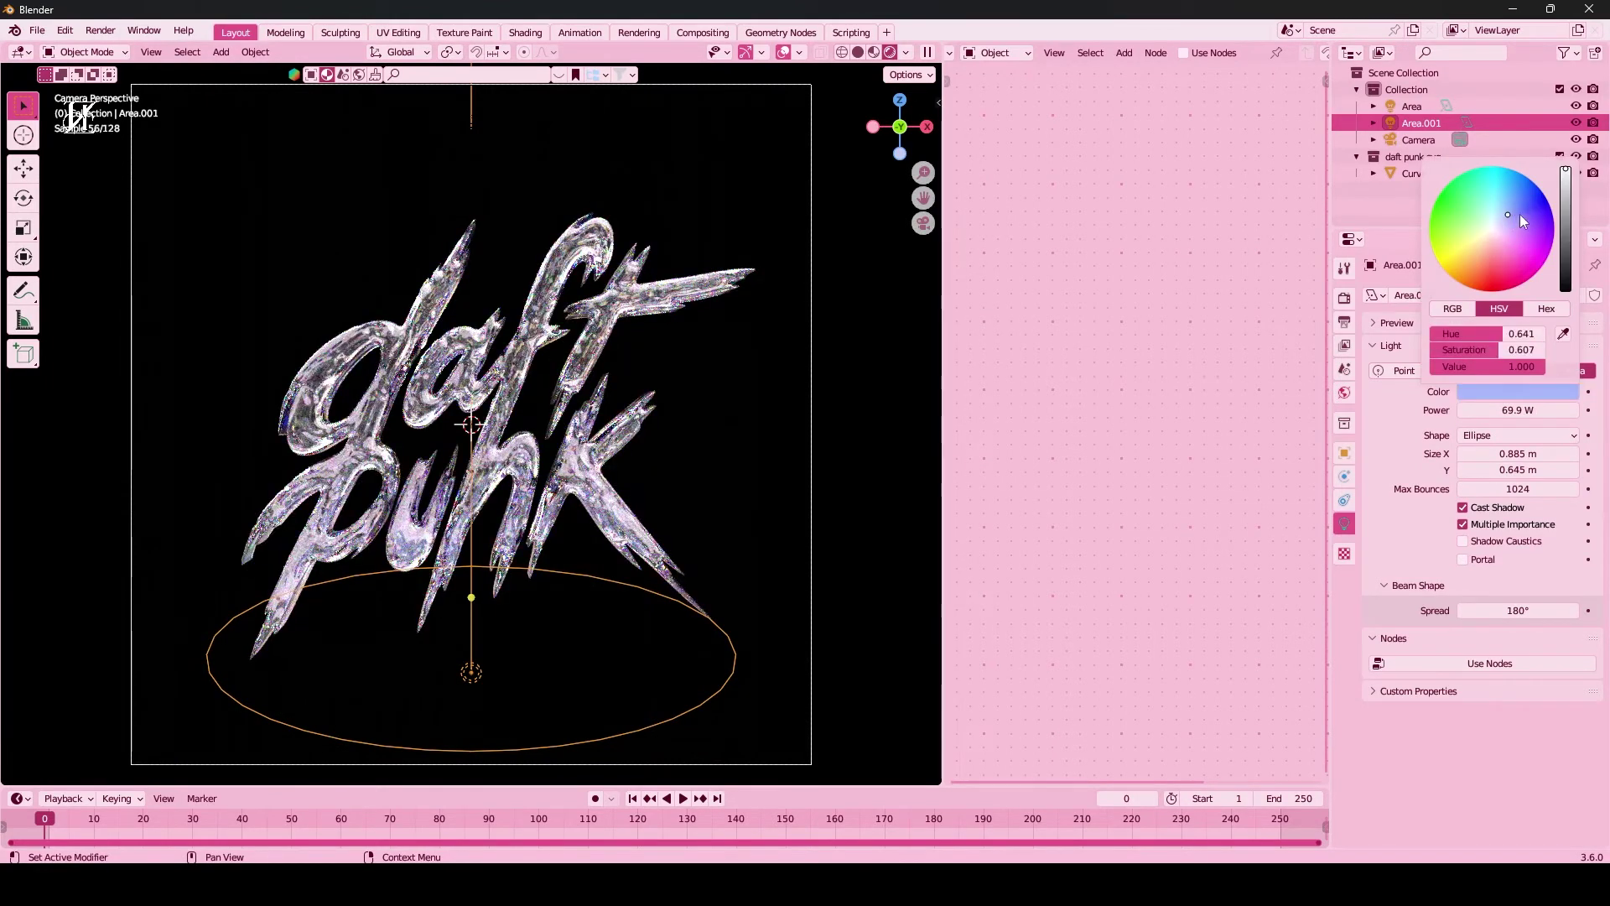
{"action": "left_click", "coordinate": [1523, 237]}
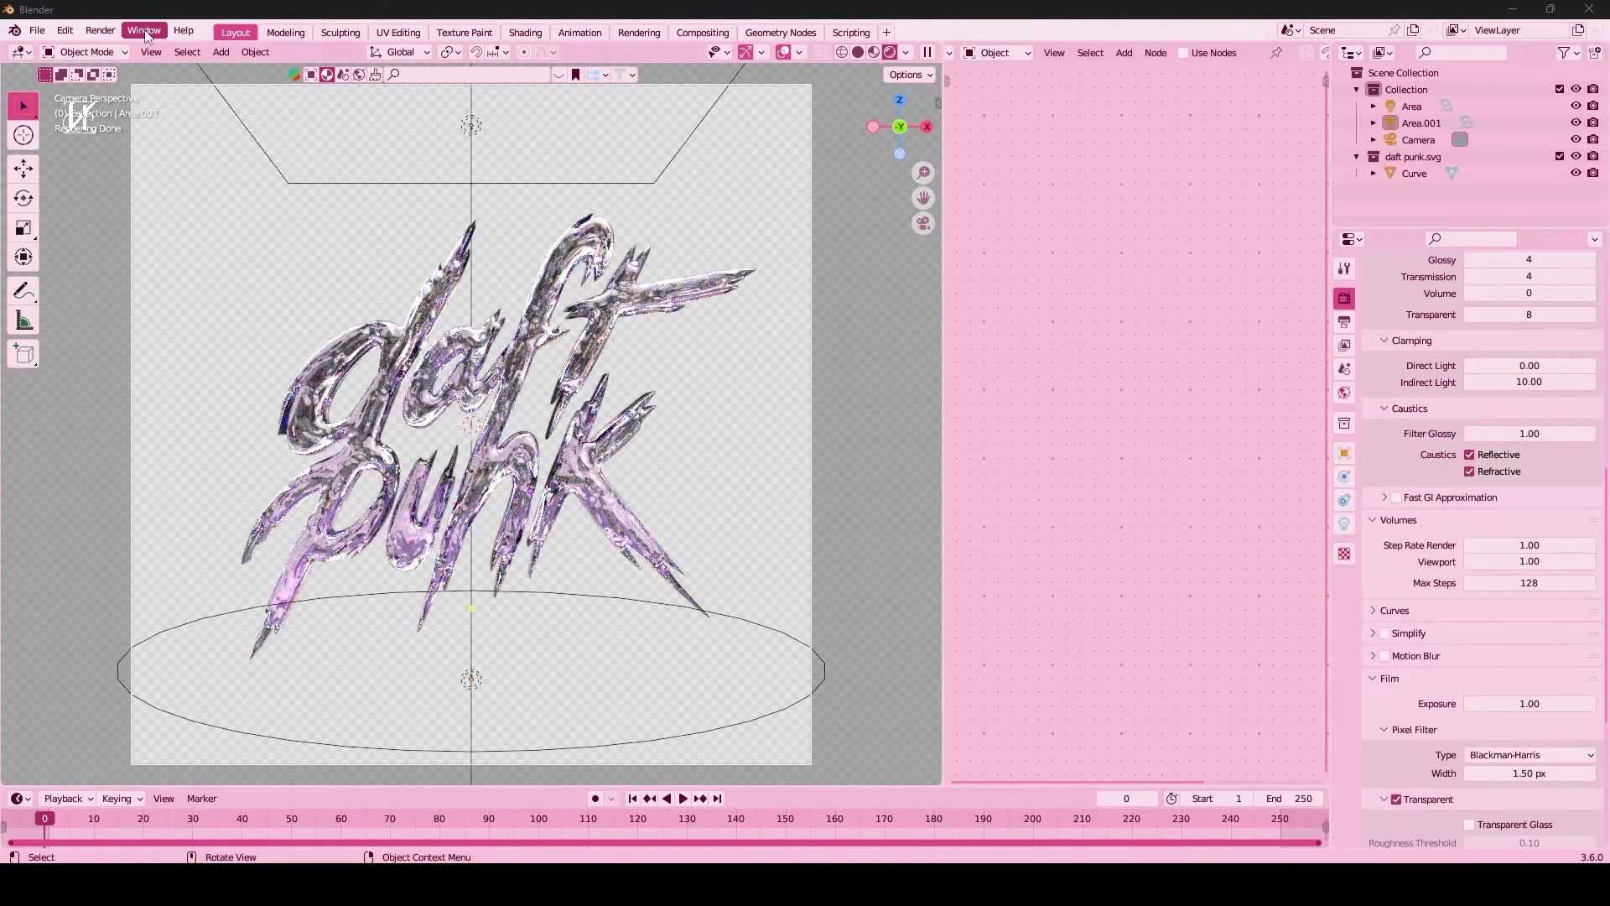
{"action": "left_click", "coordinate": [146, 34]}
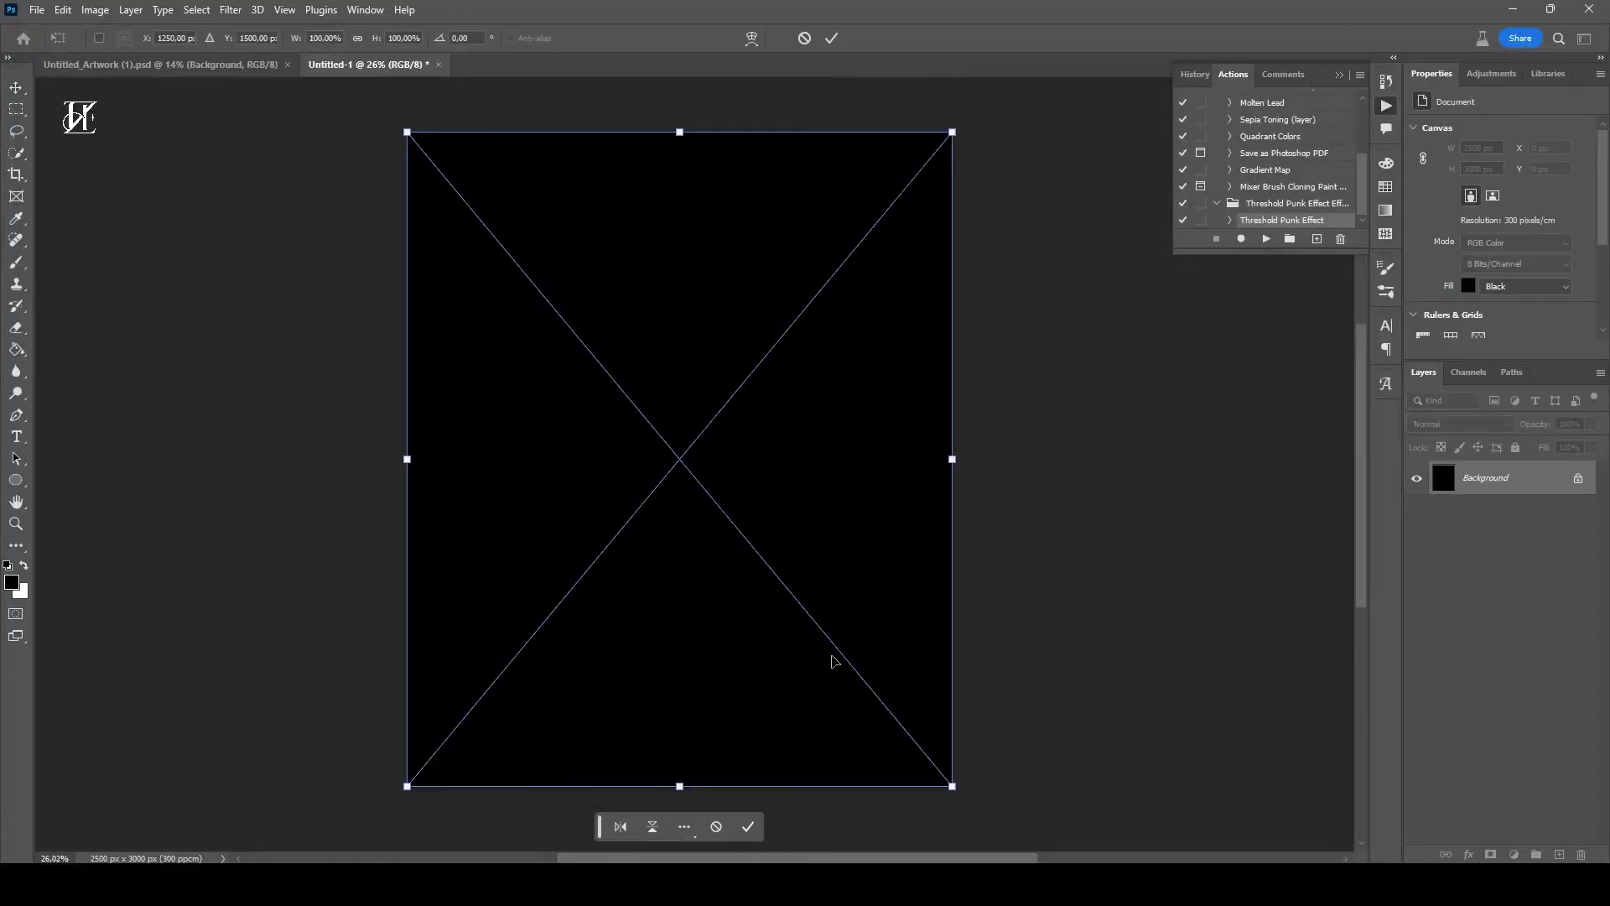
Step: Run Threshold Punk Effect on the duo photo and set Color Fills 2–4 to navy, purple and peach
{"action": "key", "text": "Return"}
{"action": "left_click", "coordinate": [1266, 239]}
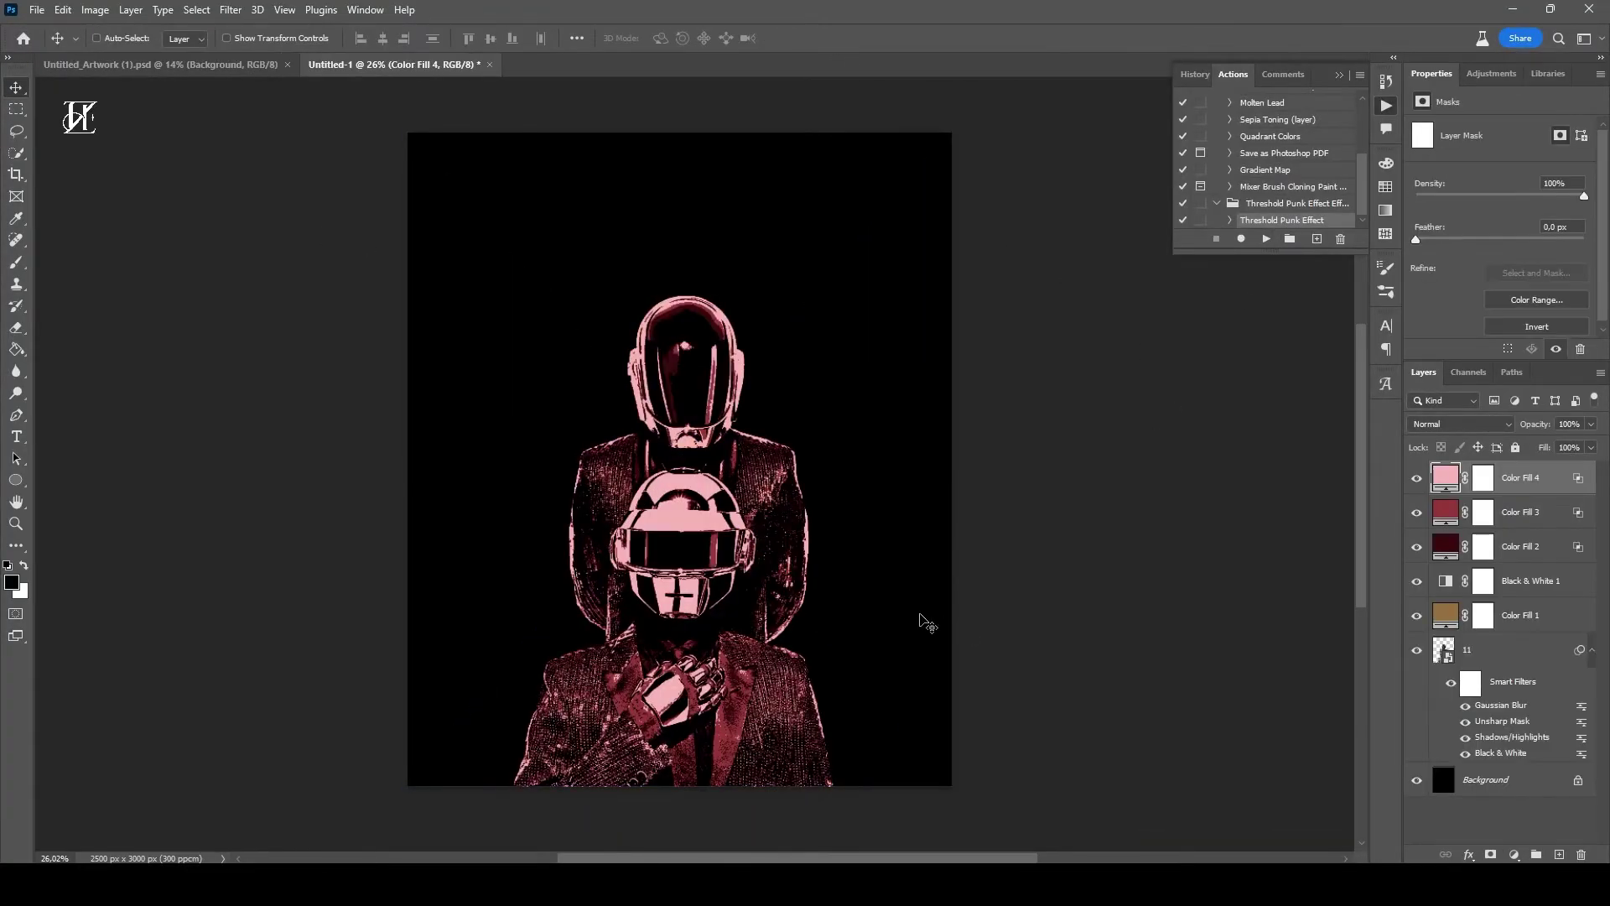
{"action": "double_click", "coordinate": [1445, 547]}
{"action": "left_click", "coordinate": [1405, 373]}
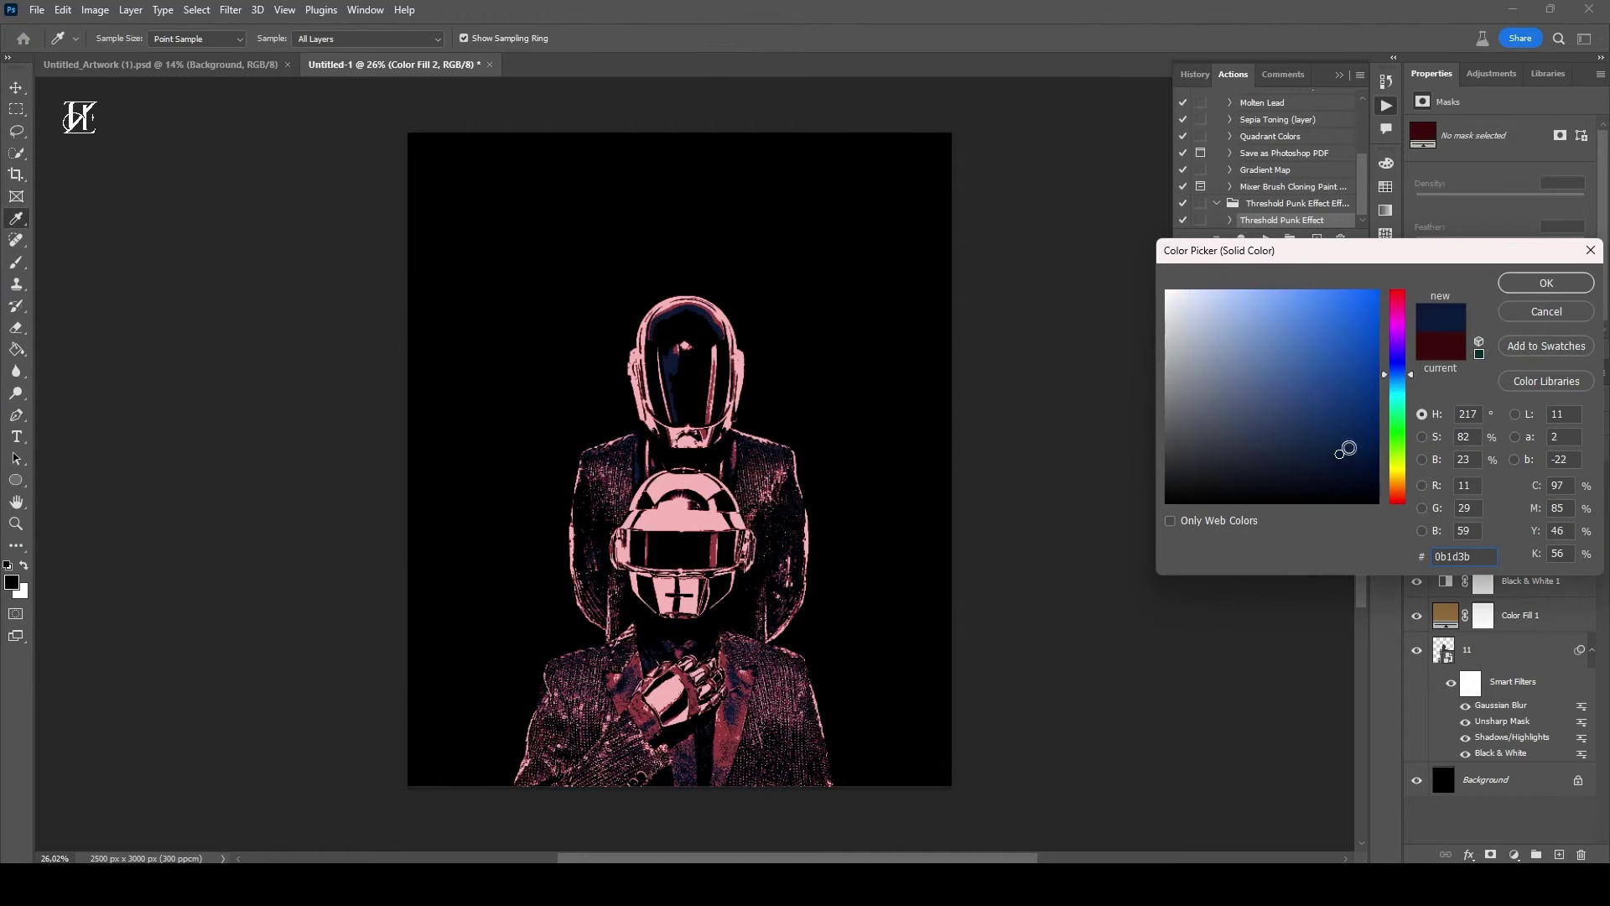
{"action": "key", "text": "Return"}
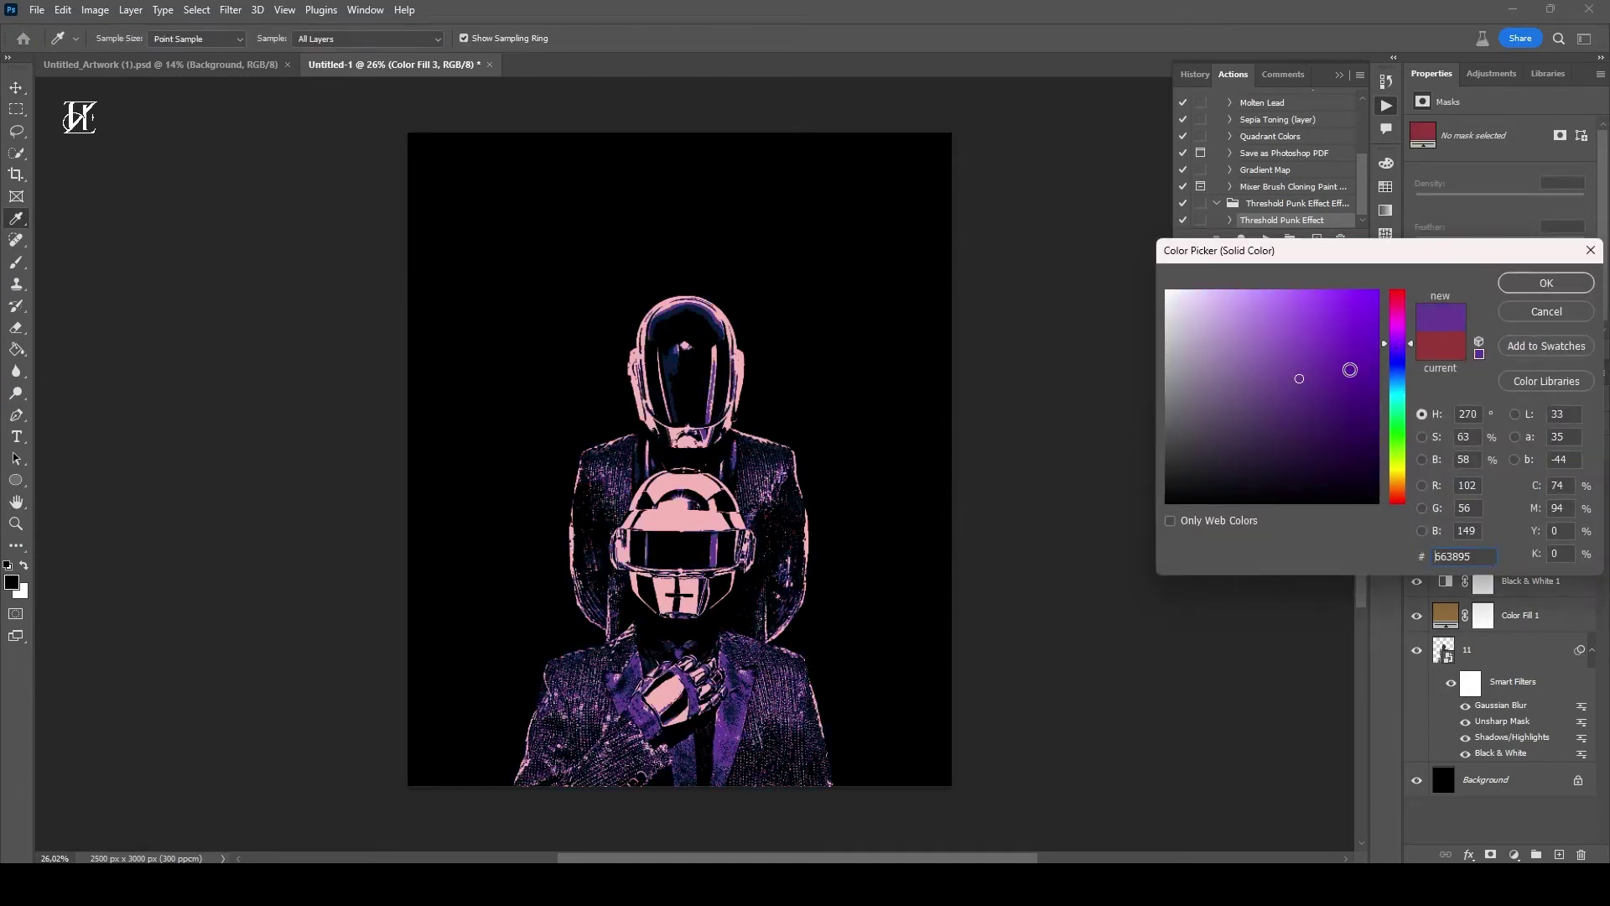
{"action": "left_click_drag", "start_coordinate": [1349, 378], "coordinate": [1283, 385]}
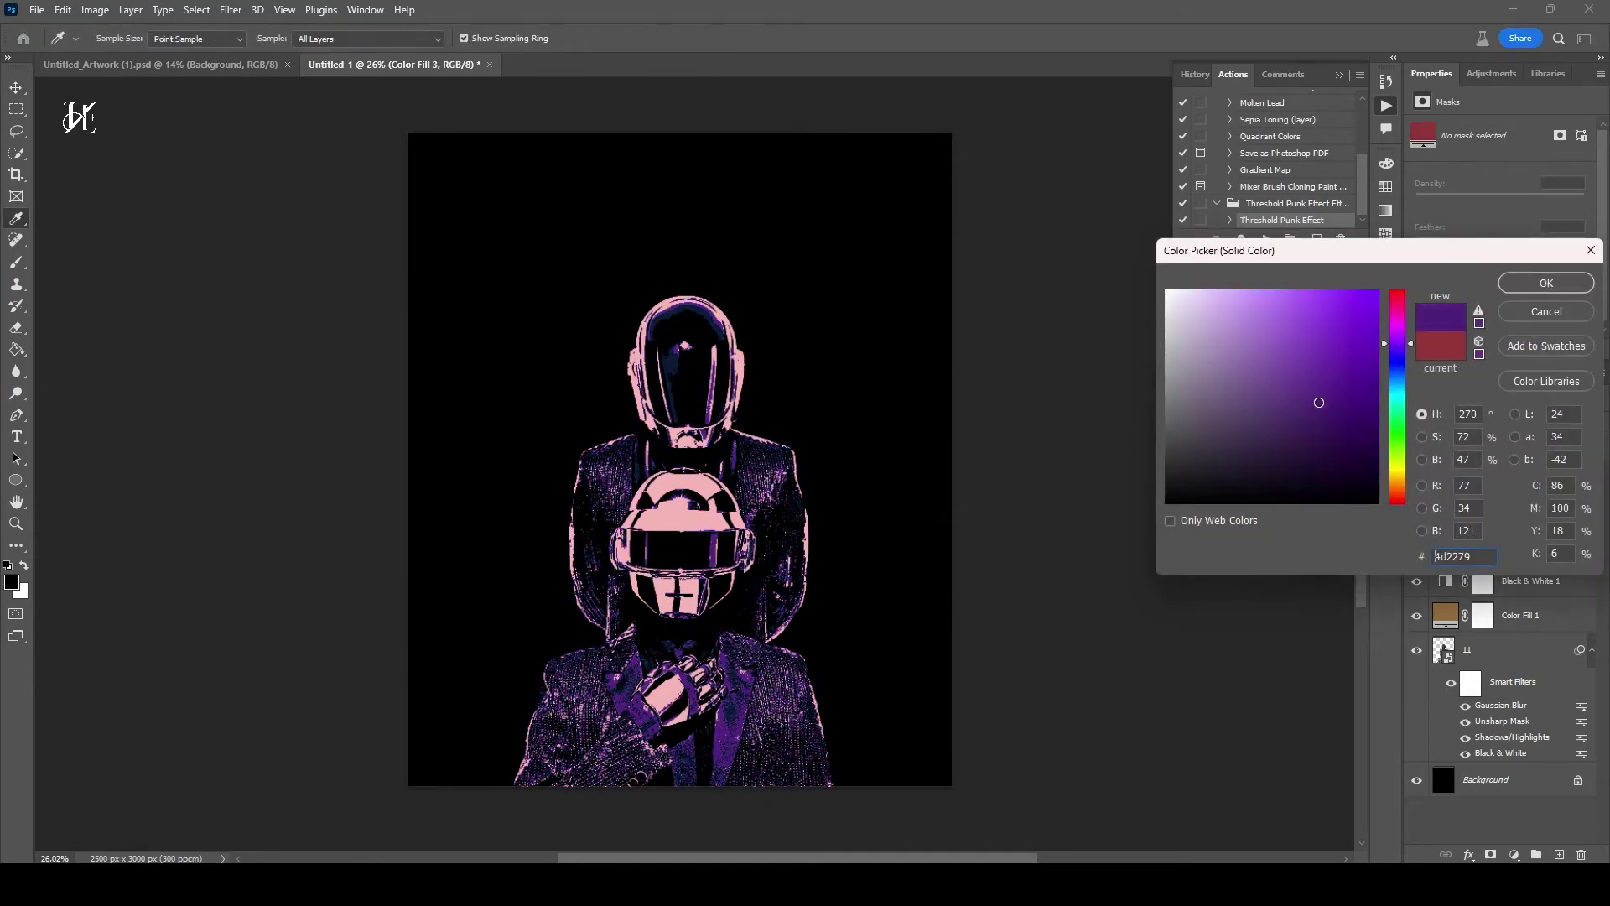
{"action": "left_click", "coordinate": [1552, 297]}
{"action": "left_click", "coordinate": [1208, 294]}
{"action": "mouse_move", "coordinate": [1399, 501]}
{"action": "left_mouse_down"}
{"action": "mouse_move", "coordinate": [1399, 432]}
{"action": "mouse_move", "coordinate": [1399, 493]}
{"action": "left_mouse_up"}
{"action": "key", "text": "Return"}
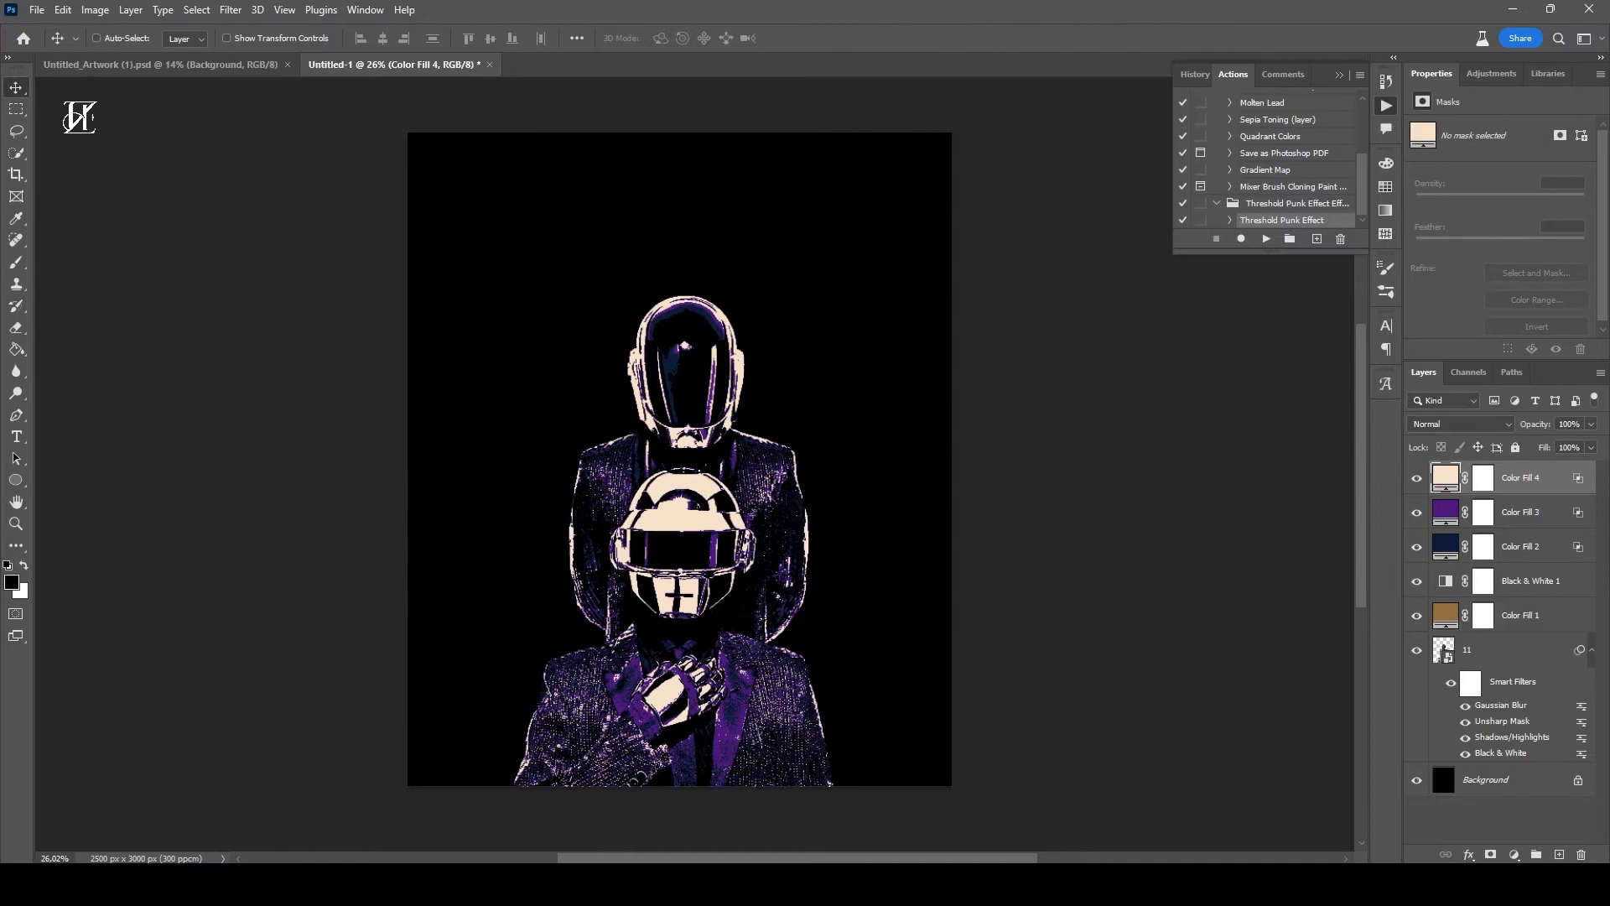
Step: Scale and position the chrome daft punk logo over the top of the poster
{"action": "scroll", "coordinate": [693, 663], "scroll_direction": "up", "scroll_amount": 2, "text": "alt"}
{"action": "scroll", "coordinate": [692, 663], "scroll_direction": "up", "scroll_amount": 3, "text": "alt"}
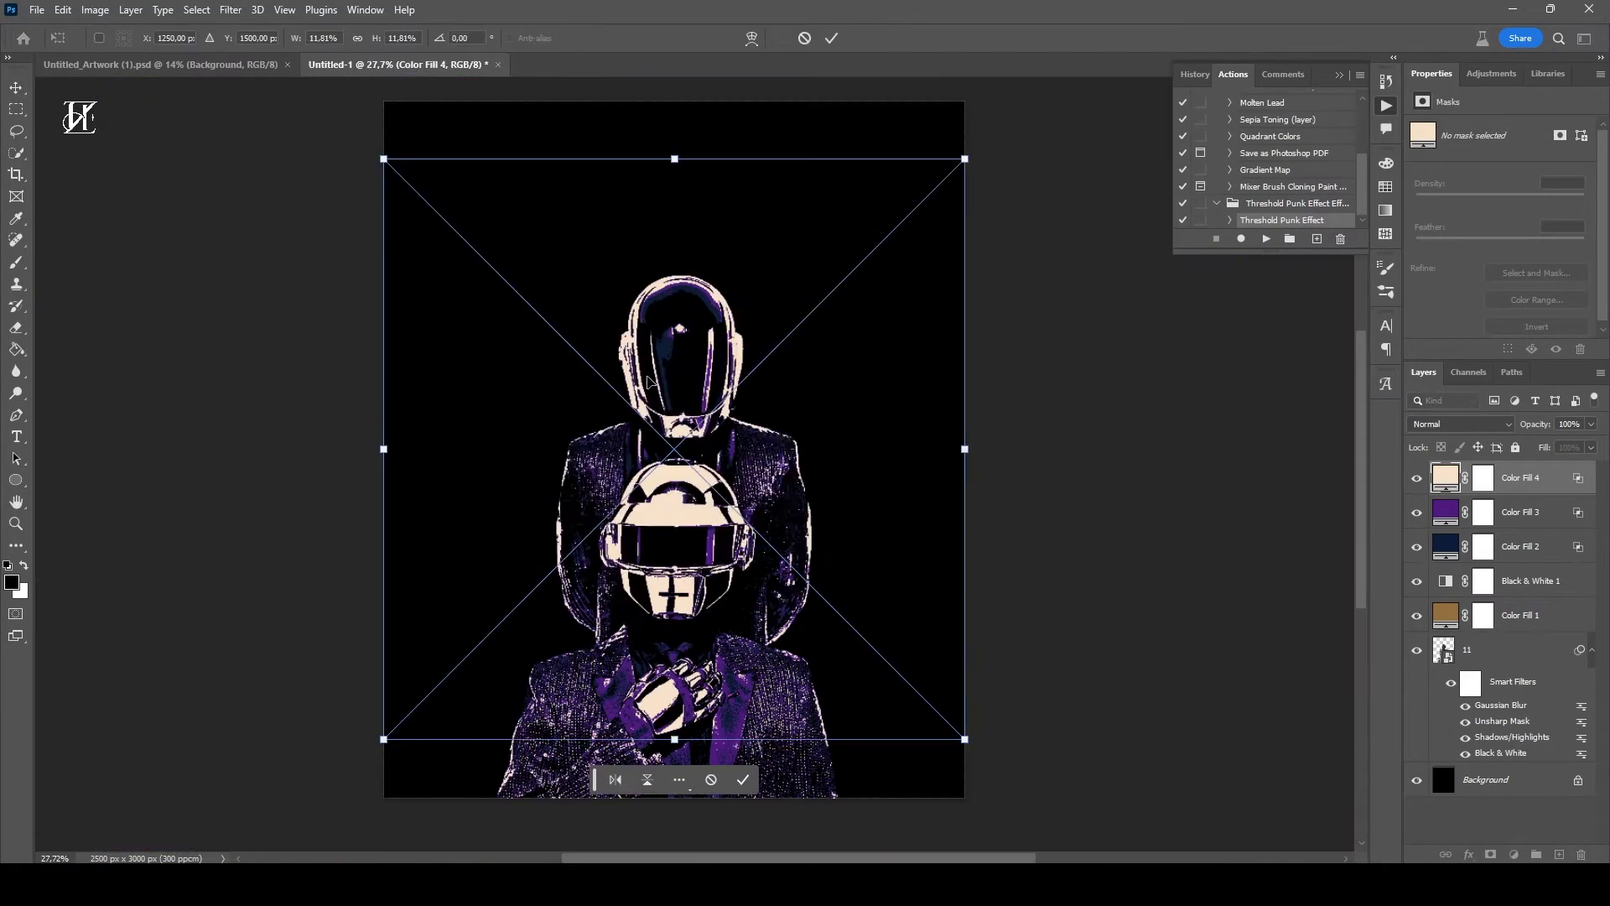
{"action": "left_click_drag", "start_coordinate": [962, 735], "coordinate": [872, 657]}
{"action": "left_click_drag", "start_coordinate": [752, 547], "coordinate": [752, 380]}
{"action": "mouse_move", "coordinate": [877, 485]}
{"action": "left_mouse_down"}
{"action": "mouse_move", "coordinate": [1014, 564]}
{"action": "mouse_move", "coordinate": [948, 576]}
{"action": "left_mouse_up"}
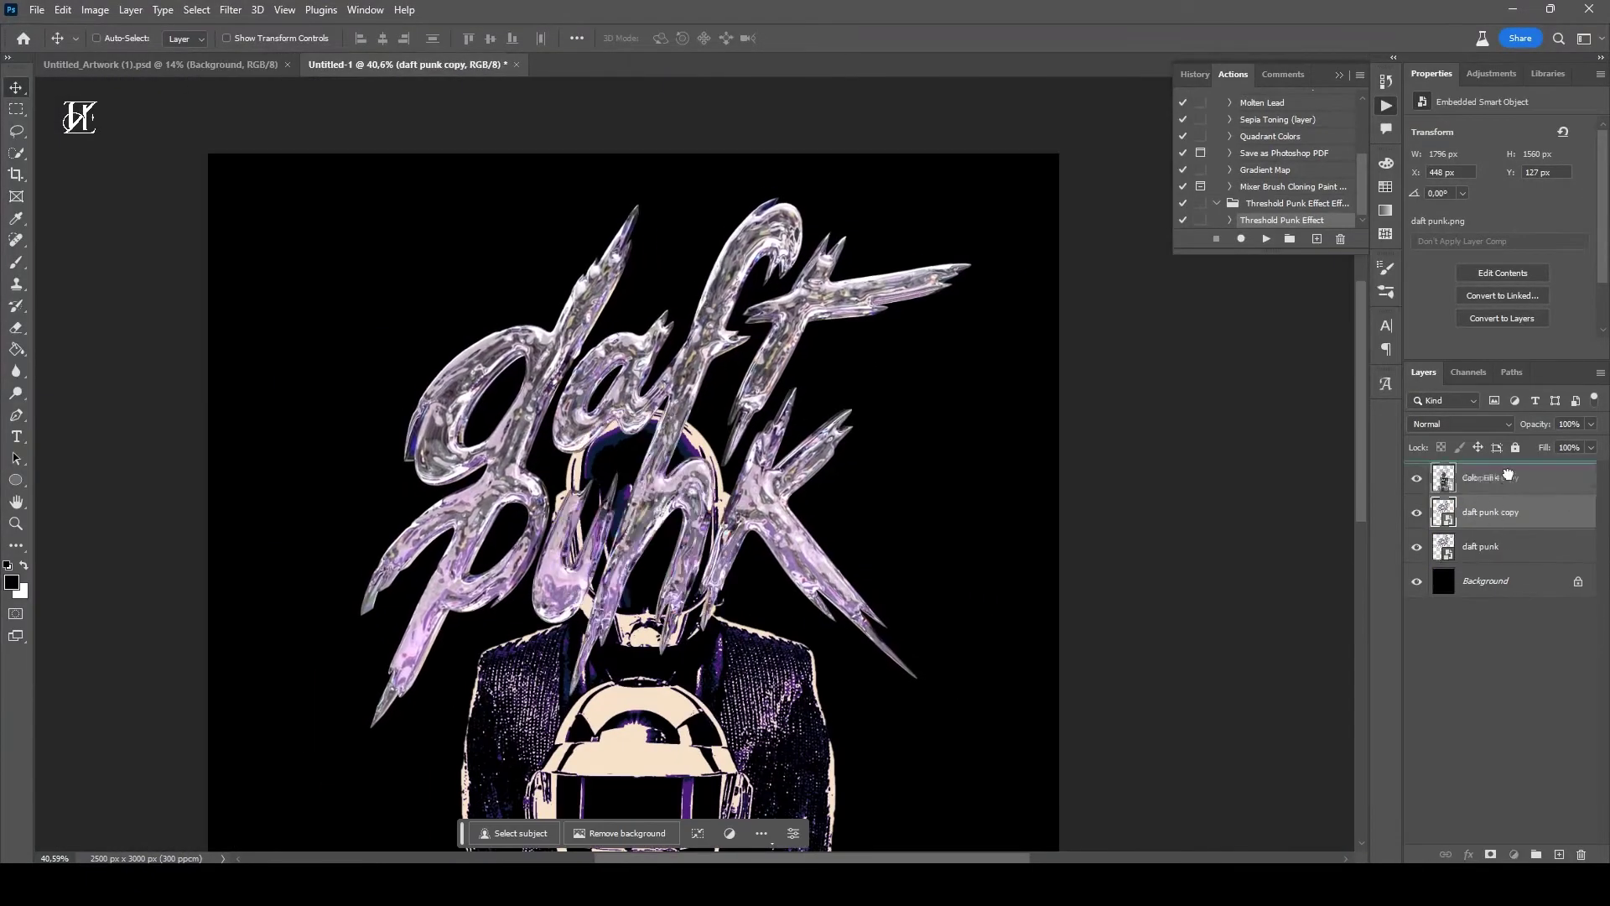
Step: Adjust the logo copy's blending sliders so the helmet shows through
{"action": "double_click", "coordinate": [1507, 503]}
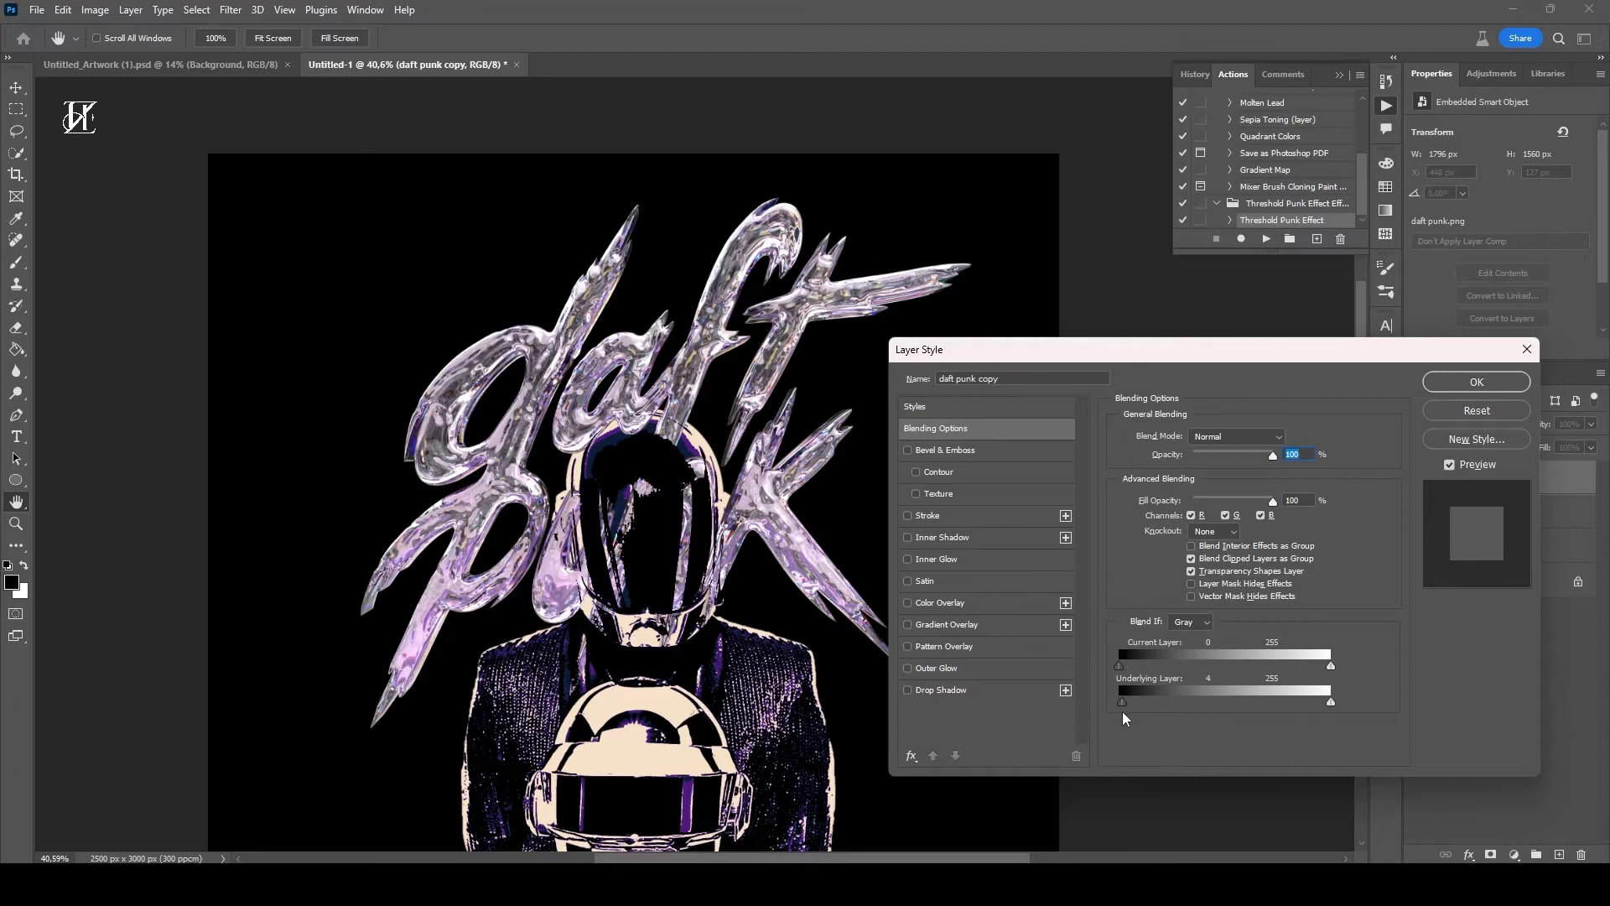
{"action": "left_click_drag", "start_coordinate": [1332, 702], "coordinate": [1275, 714], "text": "alt"}
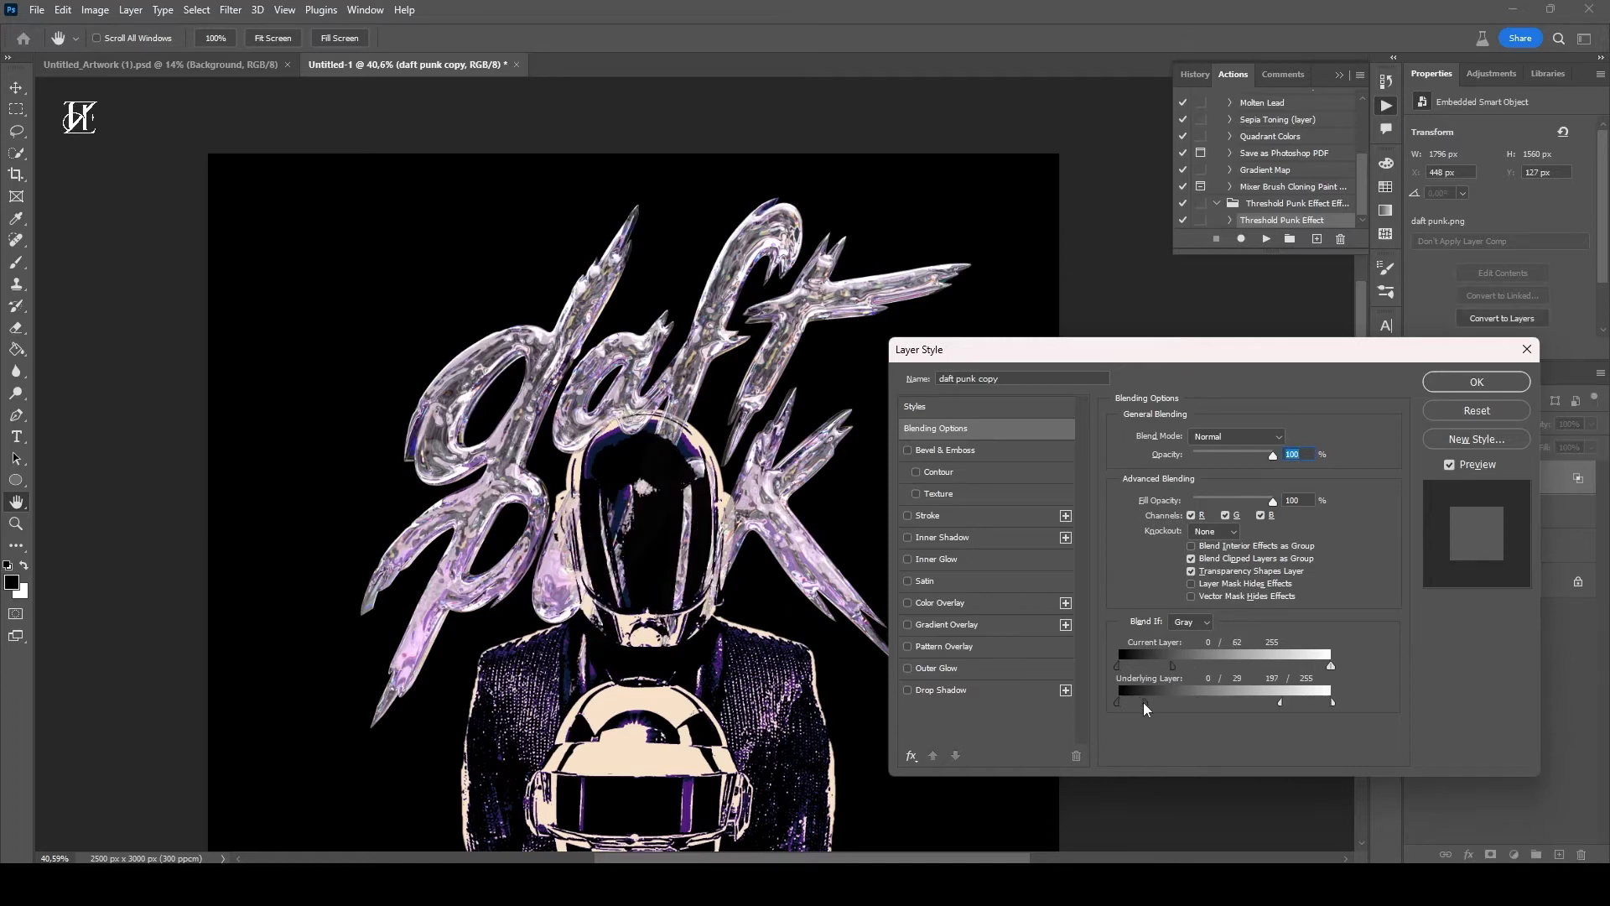
{"action": "left_click_drag", "start_coordinate": [1120, 702], "coordinate": [1122, 702], "text": "alt"}
{"action": "left_click_drag", "start_coordinate": [1331, 665], "coordinate": [1223, 665], "text": "alt"}
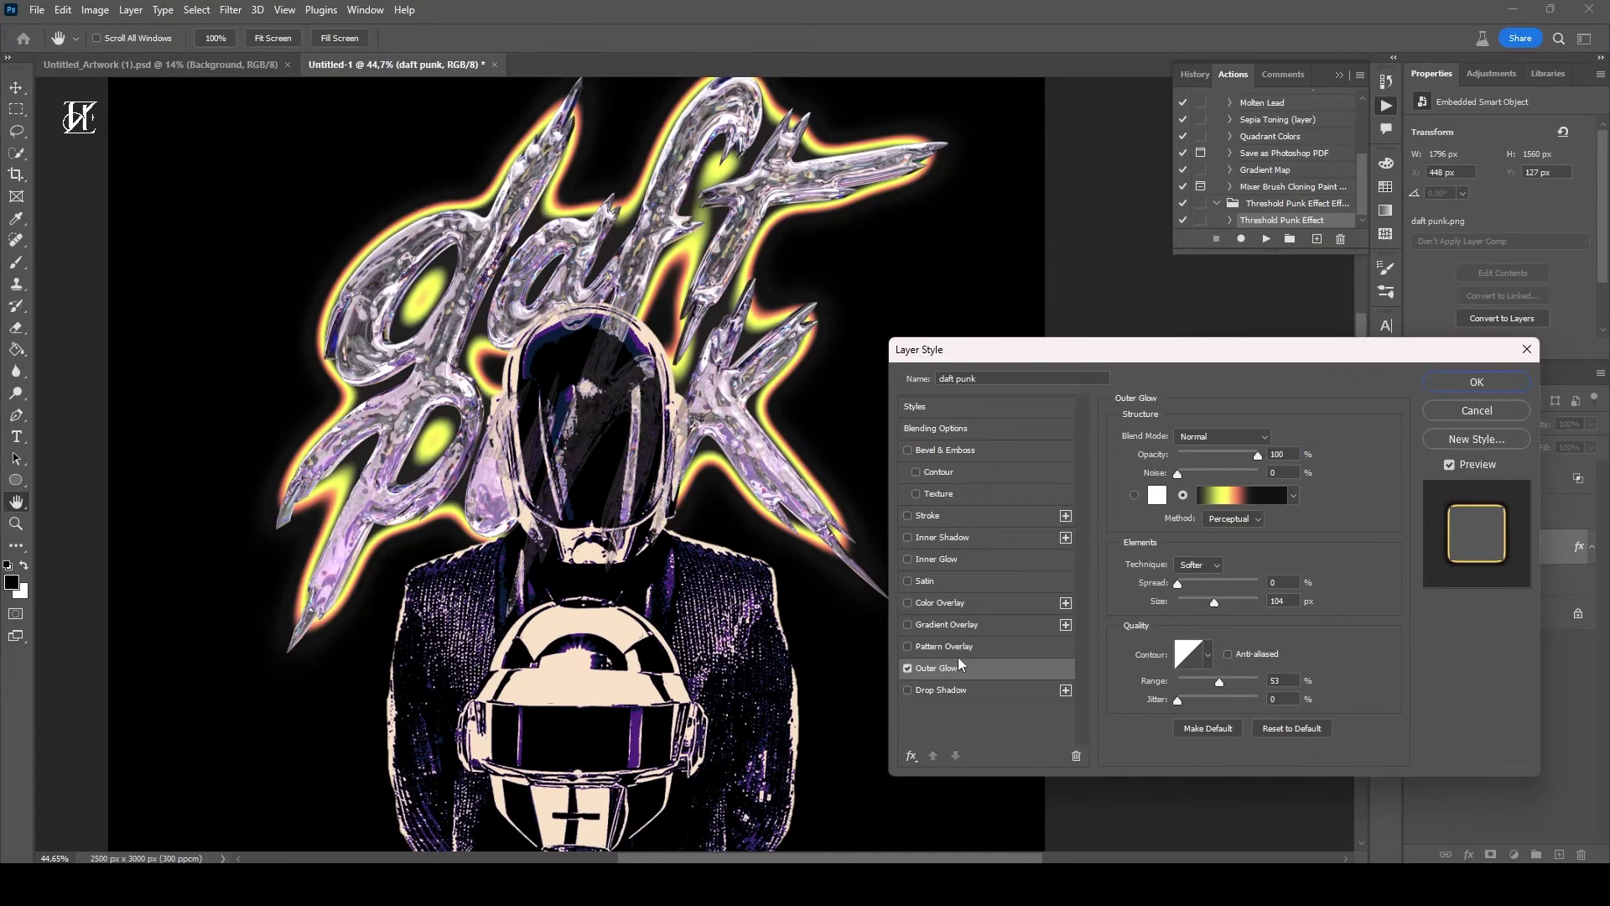
Step: Give the outer glow a Resource Boy gradient, size 79 and a new contour
{"action": "left_click", "coordinate": [1241, 494]}
{"action": "left_click", "coordinate": [1201, 358]}
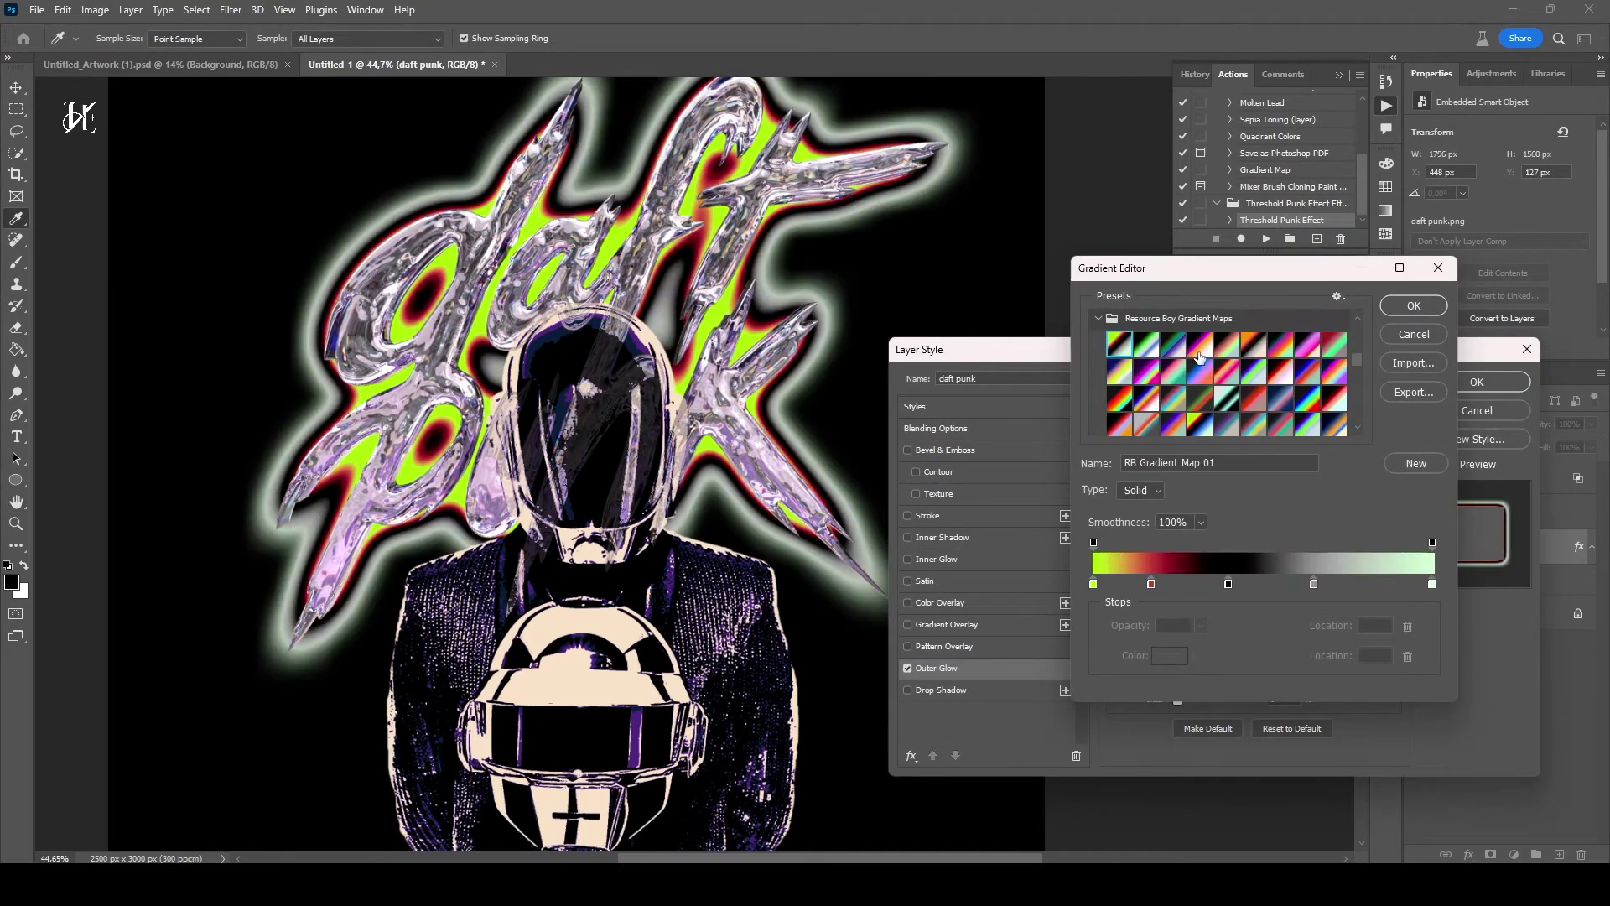
{"action": "left_click", "coordinate": [1422, 309]}
{"action": "left_click_drag", "start_coordinate": [1177, 583], "coordinate": [1206, 601]}
{"action": "left_click", "coordinate": [1207, 654]}
{"action": "left_click", "coordinate": [1178, 717]}
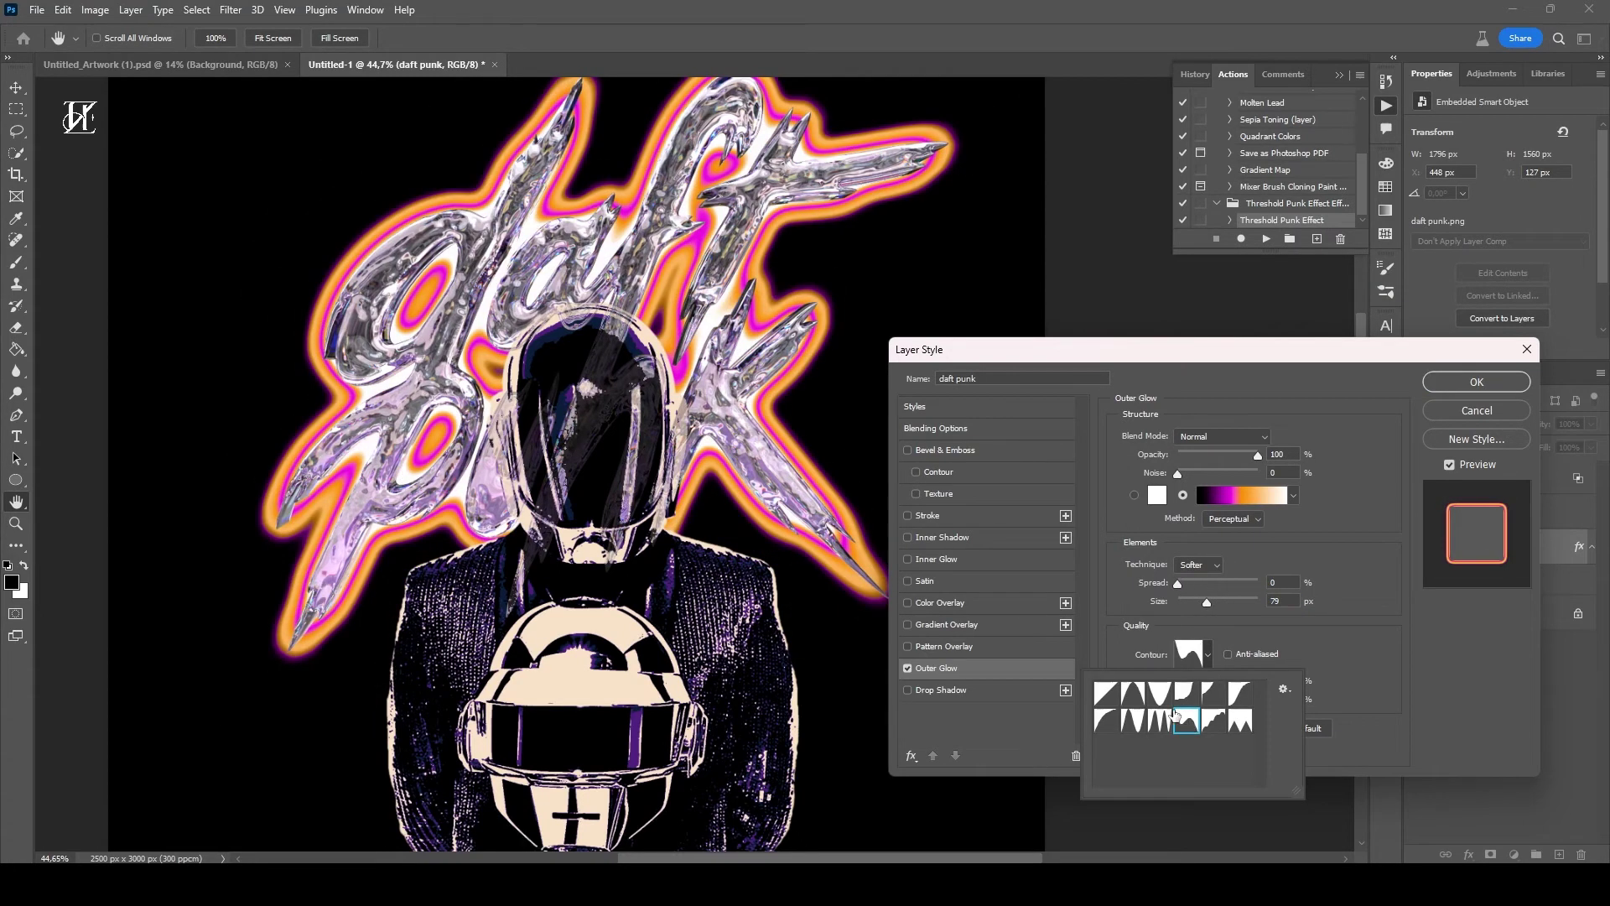
{"action": "left_click", "coordinate": [1241, 694]}
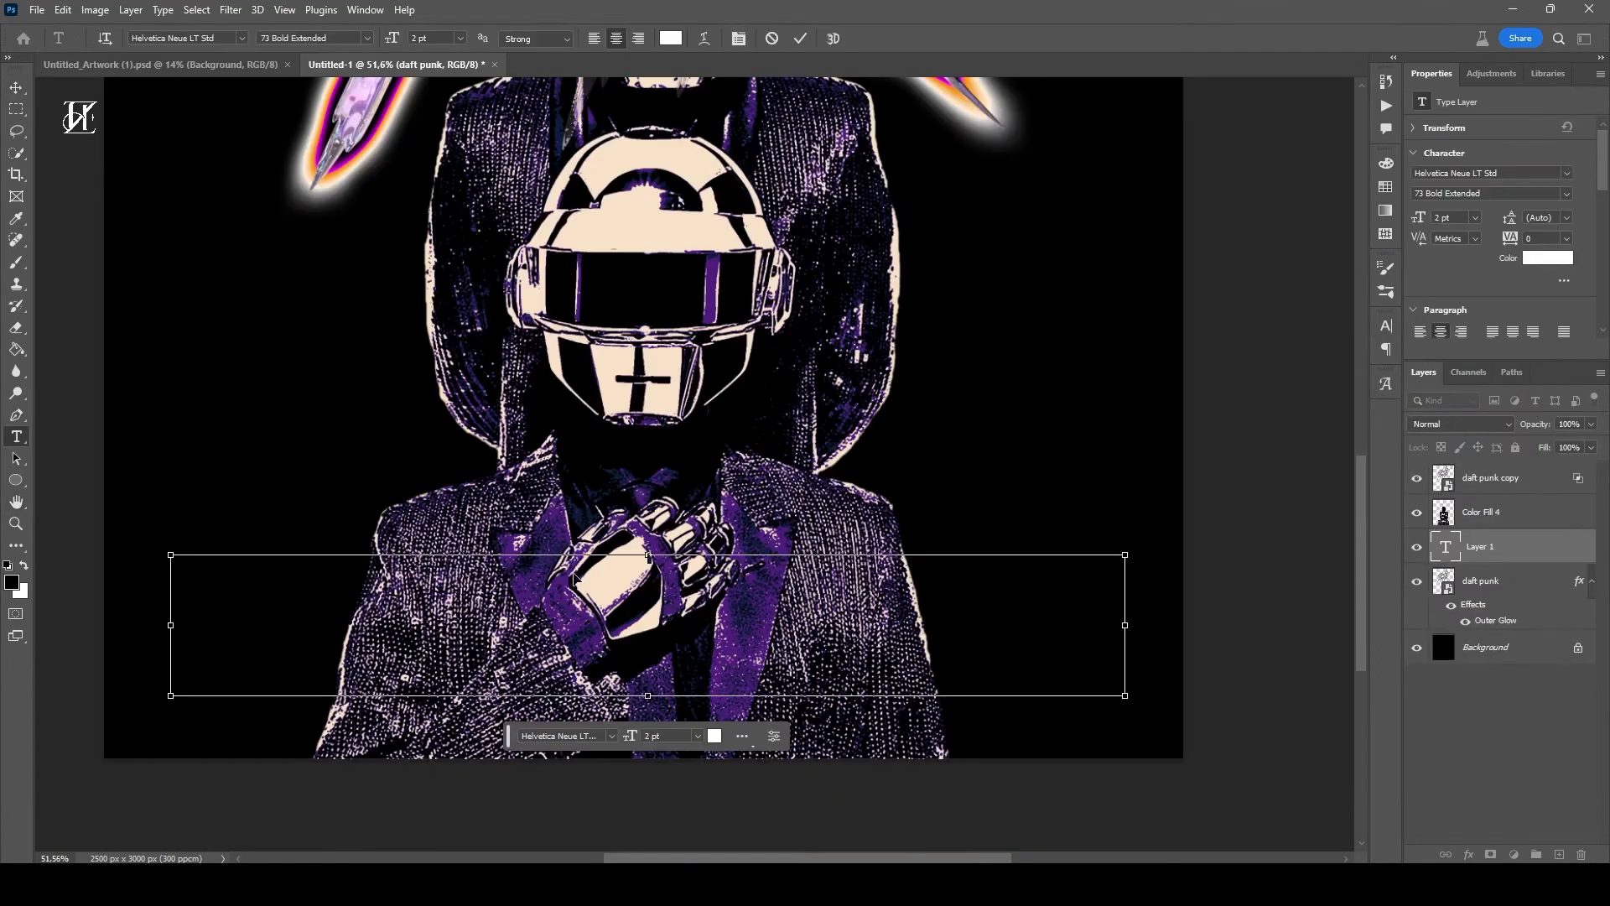
Step: Place the biography text box below the helmet, bring it to the top, and delete the [1] citation
{"action": "left_click", "coordinate": [799, 39]}
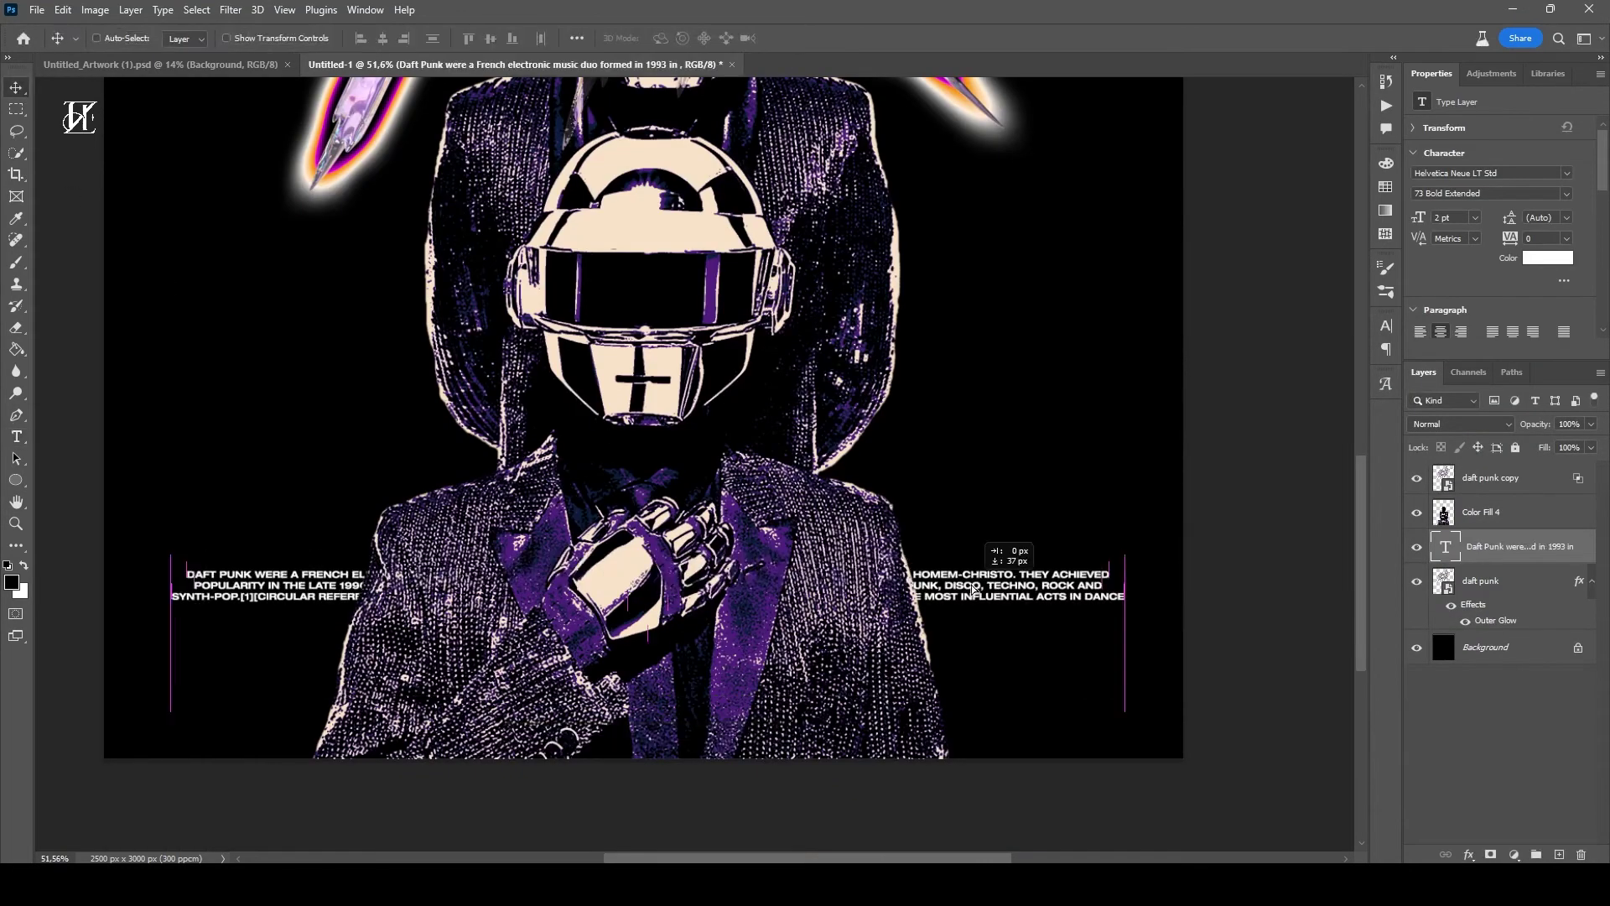
{"action": "left_click_drag", "start_coordinate": [646, 625], "coordinate": [645, 668], "text": "ctrl"}
{"action": "mouse_move", "coordinate": [1125, 668]}
{"action": "left_mouse_down", "text": "alt"}
{"action": "mouse_move", "coordinate": [1007, 671]}
{"action": "mouse_move", "coordinate": [1121, 709]}
{"action": "left_mouse_up", "text": "alt"}
{"action": "key", "text": "ctrl+Return"}
{"action": "key", "text": "ctrl+shift+bracketright"}
{"action": "key", "text": "v"}
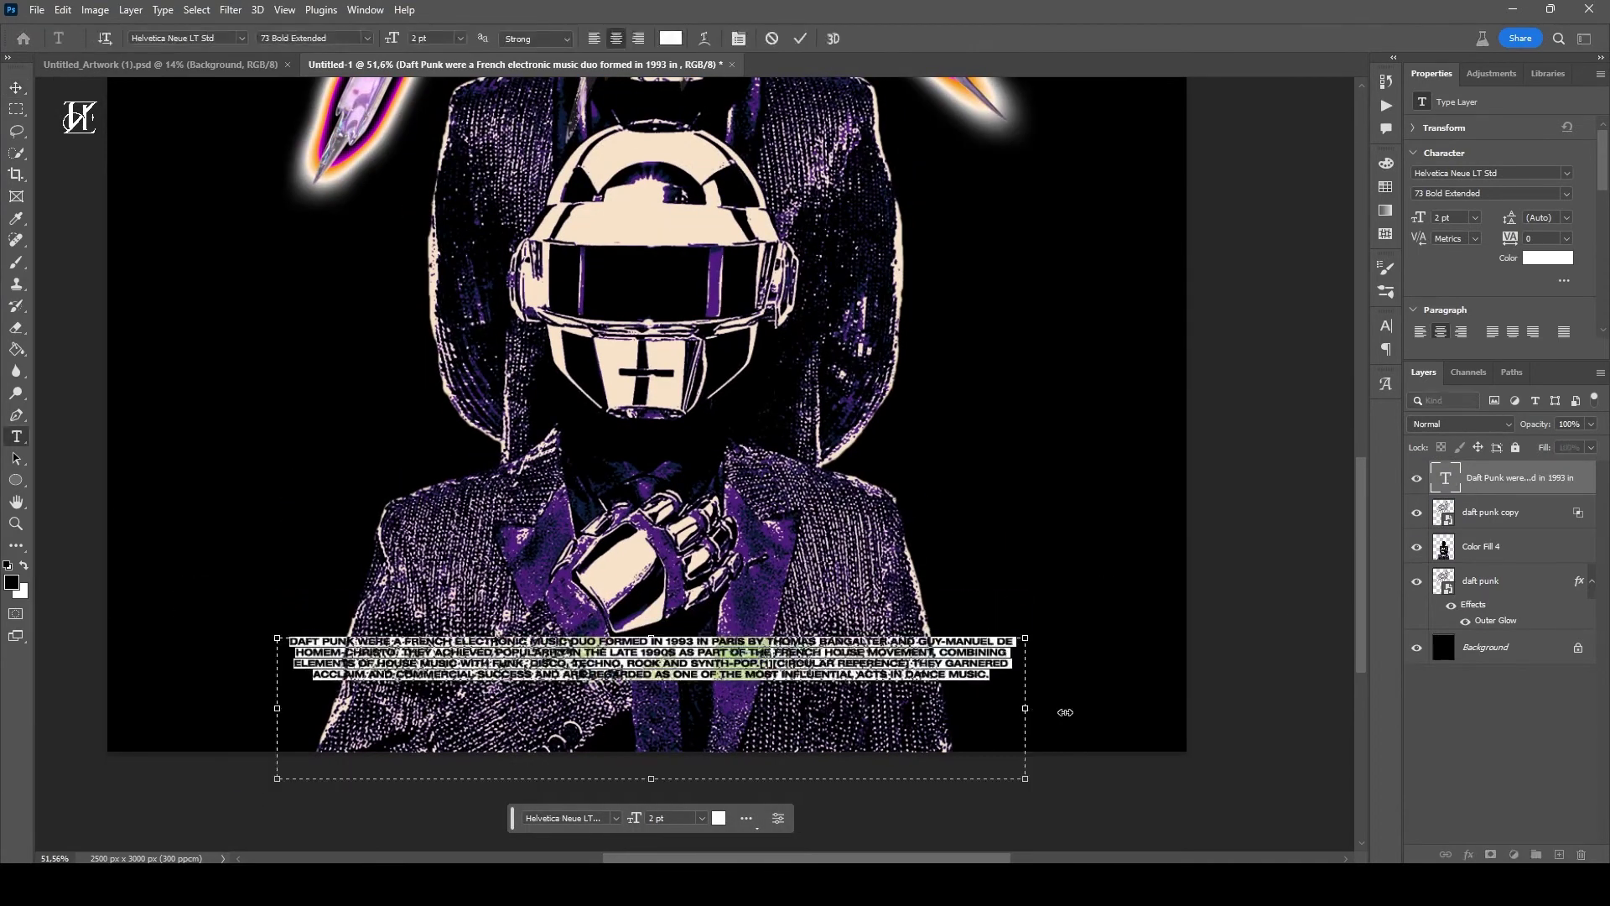
{"action": "scroll", "coordinate": [404, 667], "scroll_direction": "up", "scroll_amount": 2, "text": "alt"}
{"action": "double_click", "coordinate": [202, 660]}
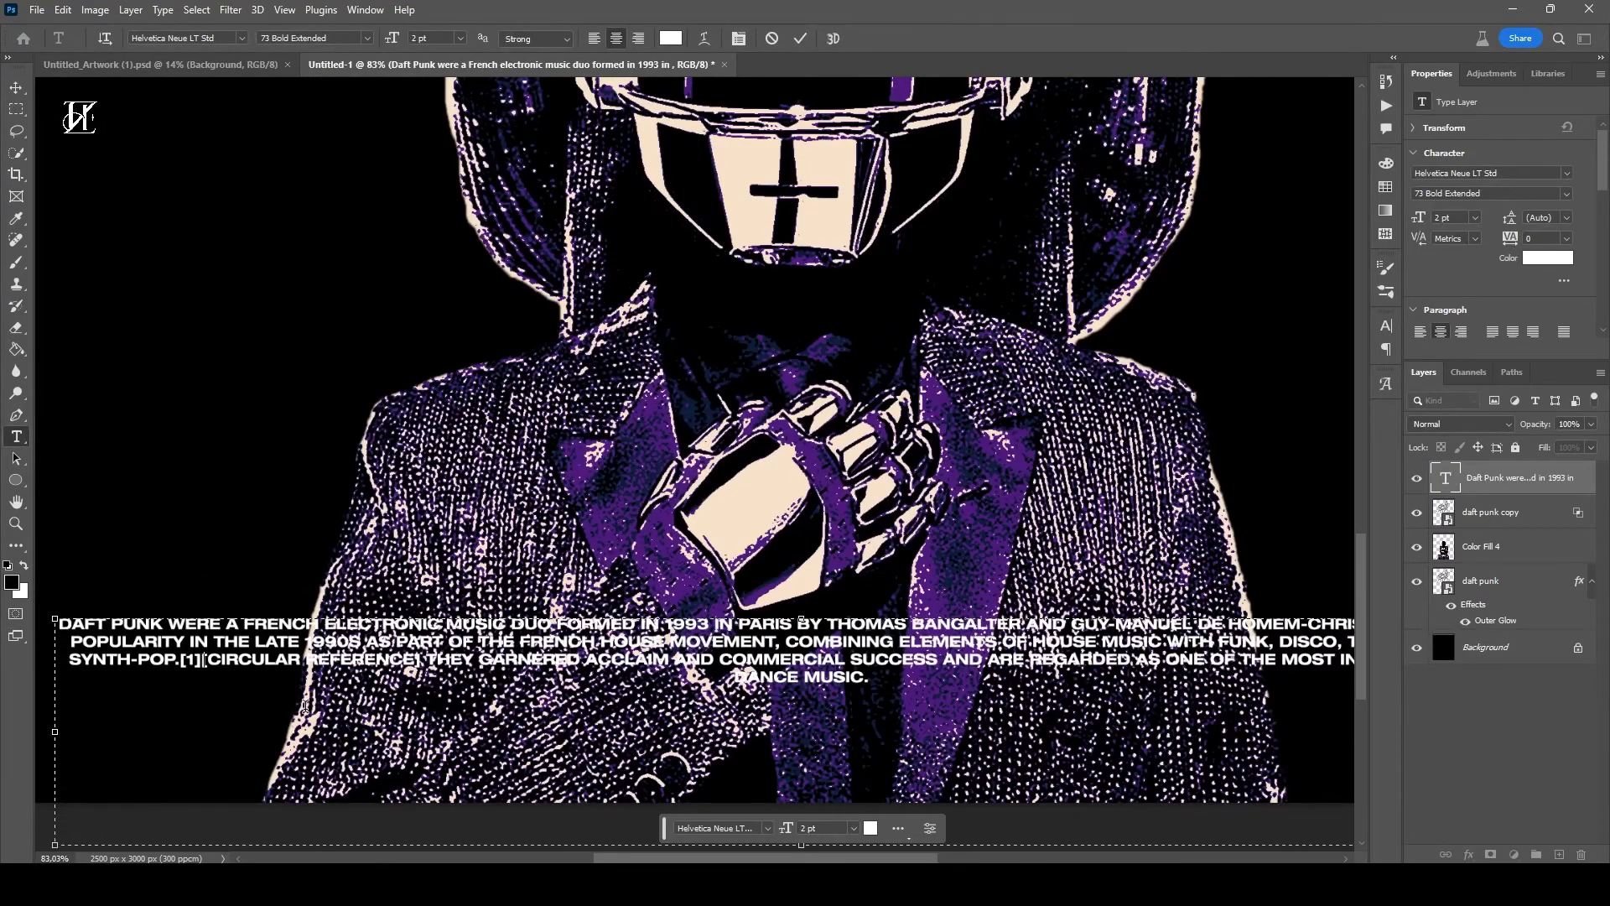
{"action": "key", "text": "BackSpace"}
{"action": "key", "text": "BackSpace"}
{"action": "key", "text": "BackSpace"}
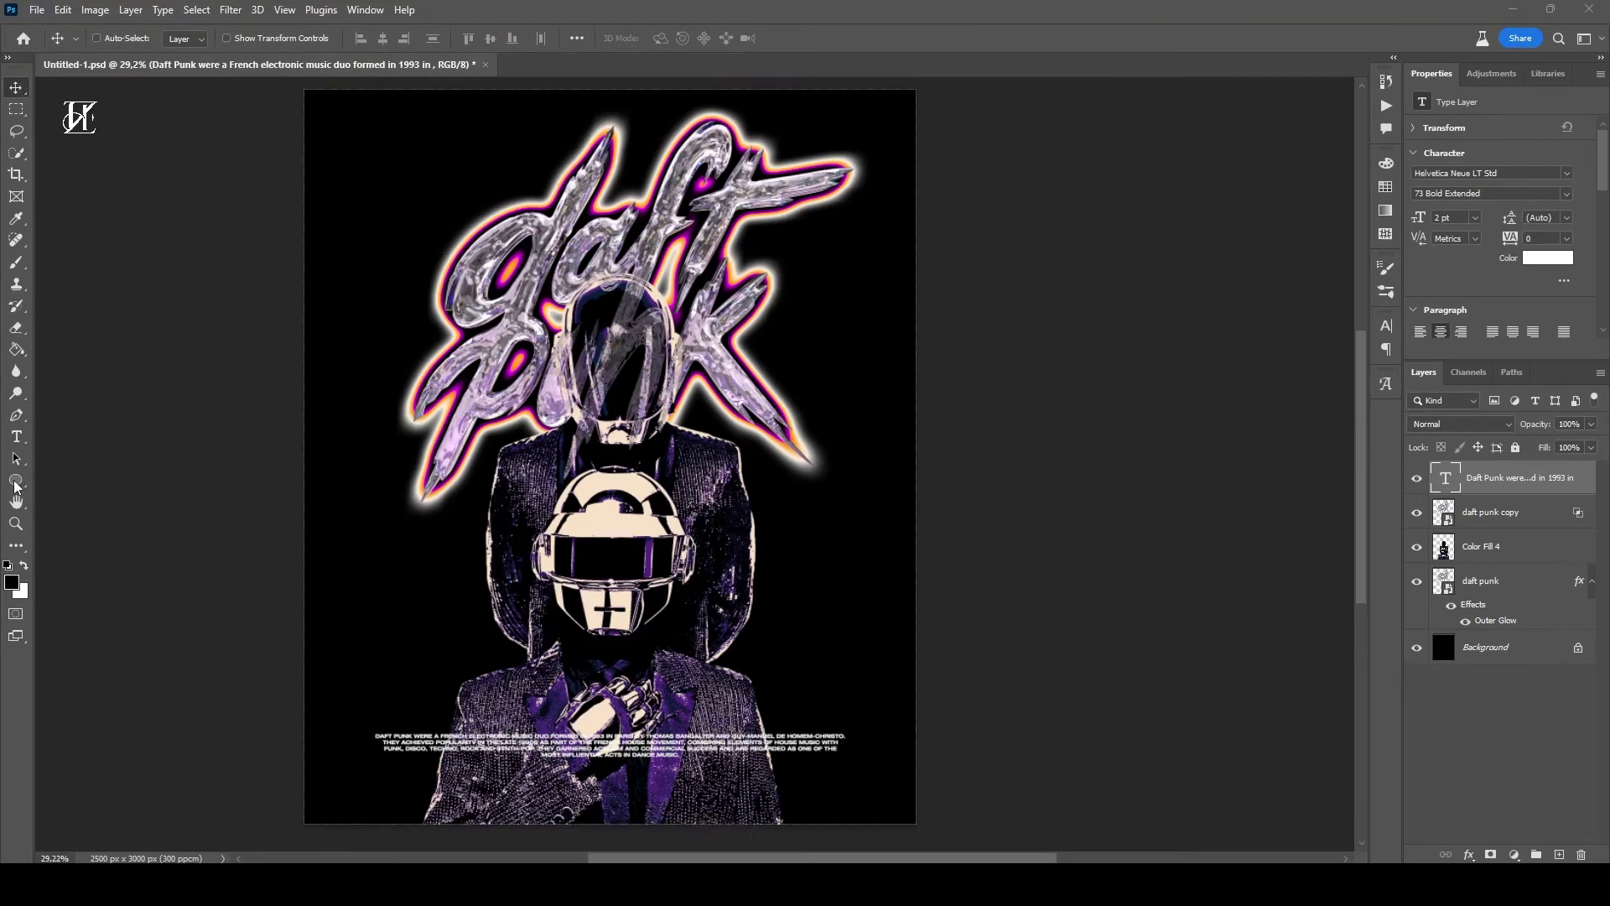
Step: Draw cream panels on both sides of the figure, group them, and move the group down the stack
{"action": "left_click", "coordinate": [16, 482]}
{"action": "left_click_drag", "start_coordinate": [357, 405], "coordinate": [485, 715]}
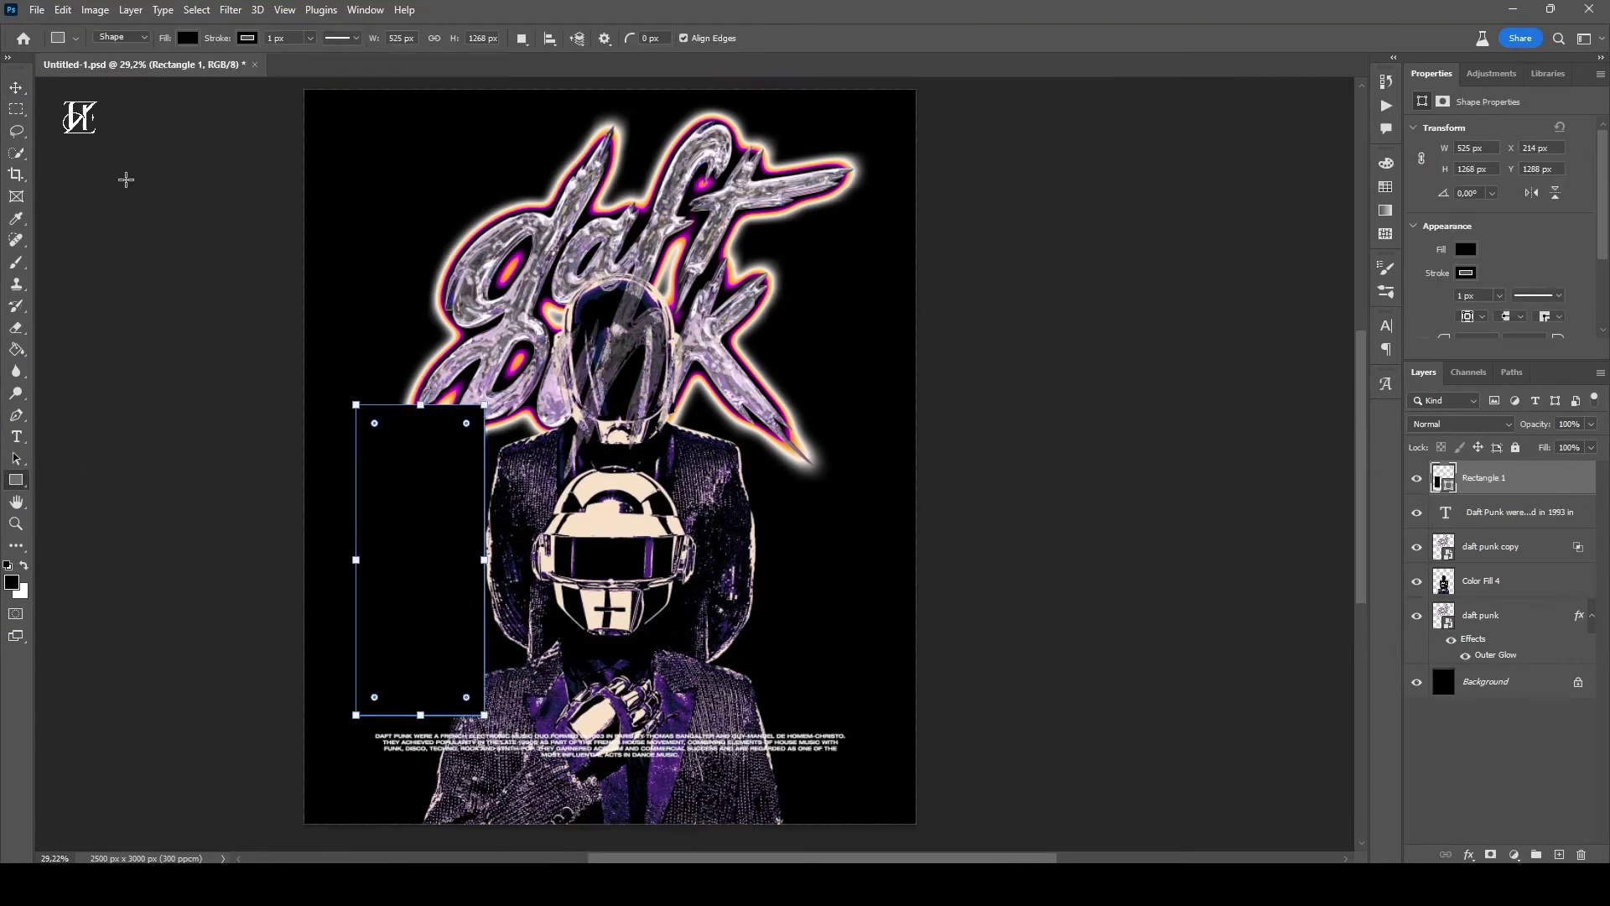
{"action": "left_click", "coordinate": [1465, 249]}
{"action": "left_click", "coordinate": [1378, 338]}
{"action": "key", "text": "Escape"}
{"action": "left_click_drag", "start_coordinate": [419, 545], "coordinate": [843, 543], "text": "alt"}
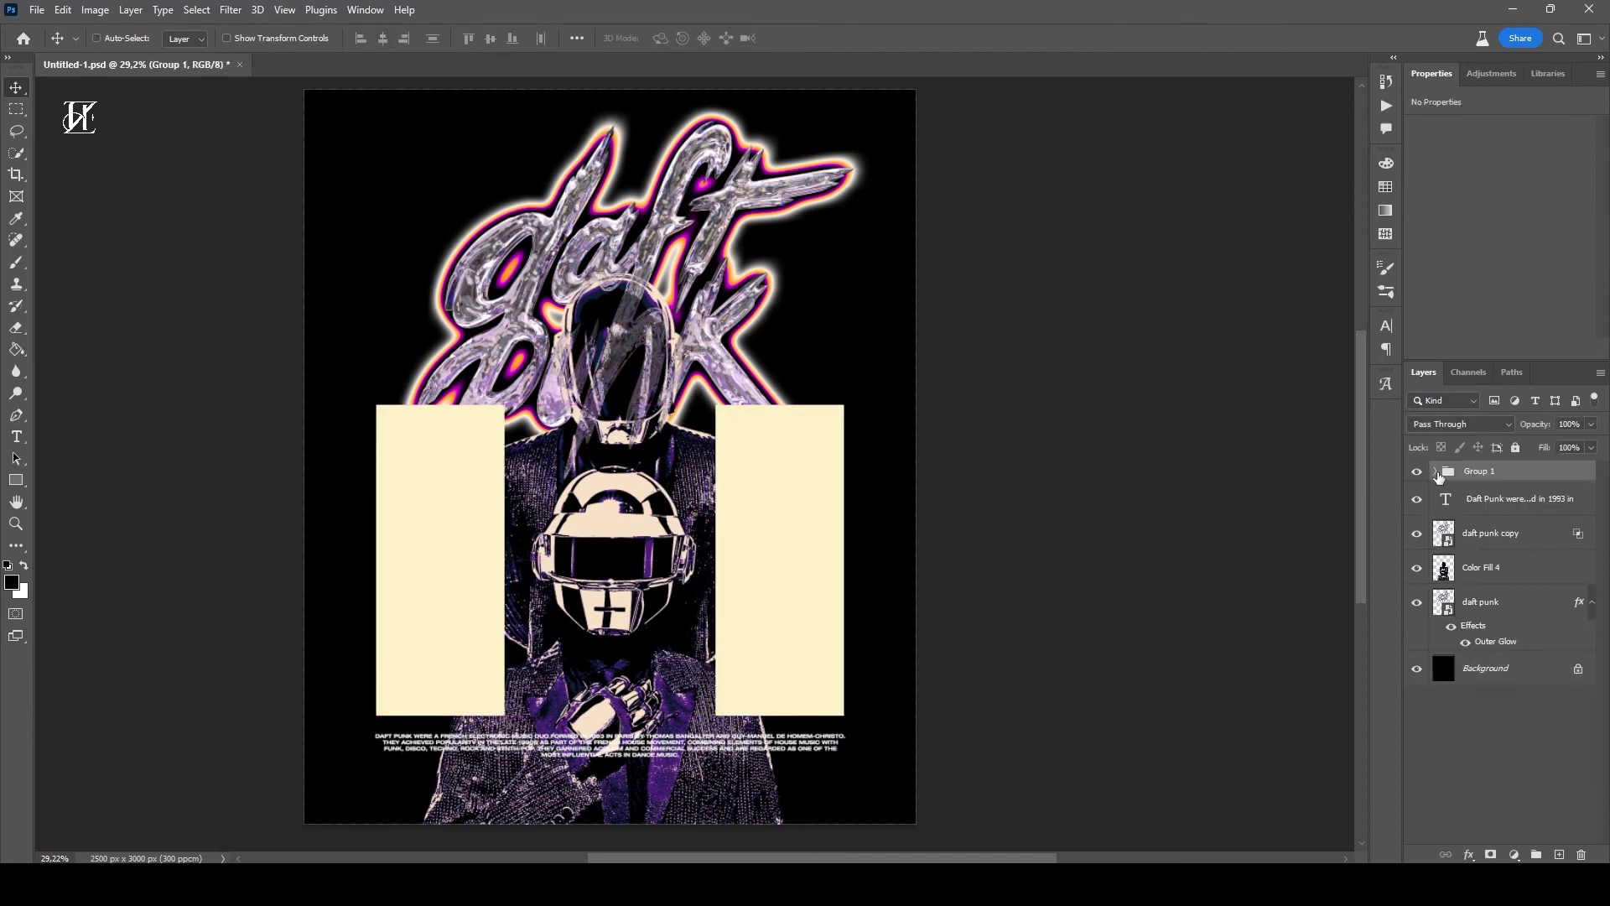
{"action": "key", "text": "ctrl+g"}
{"action": "left_click_drag", "start_coordinate": [1475, 471], "coordinate": [1520, 676]}
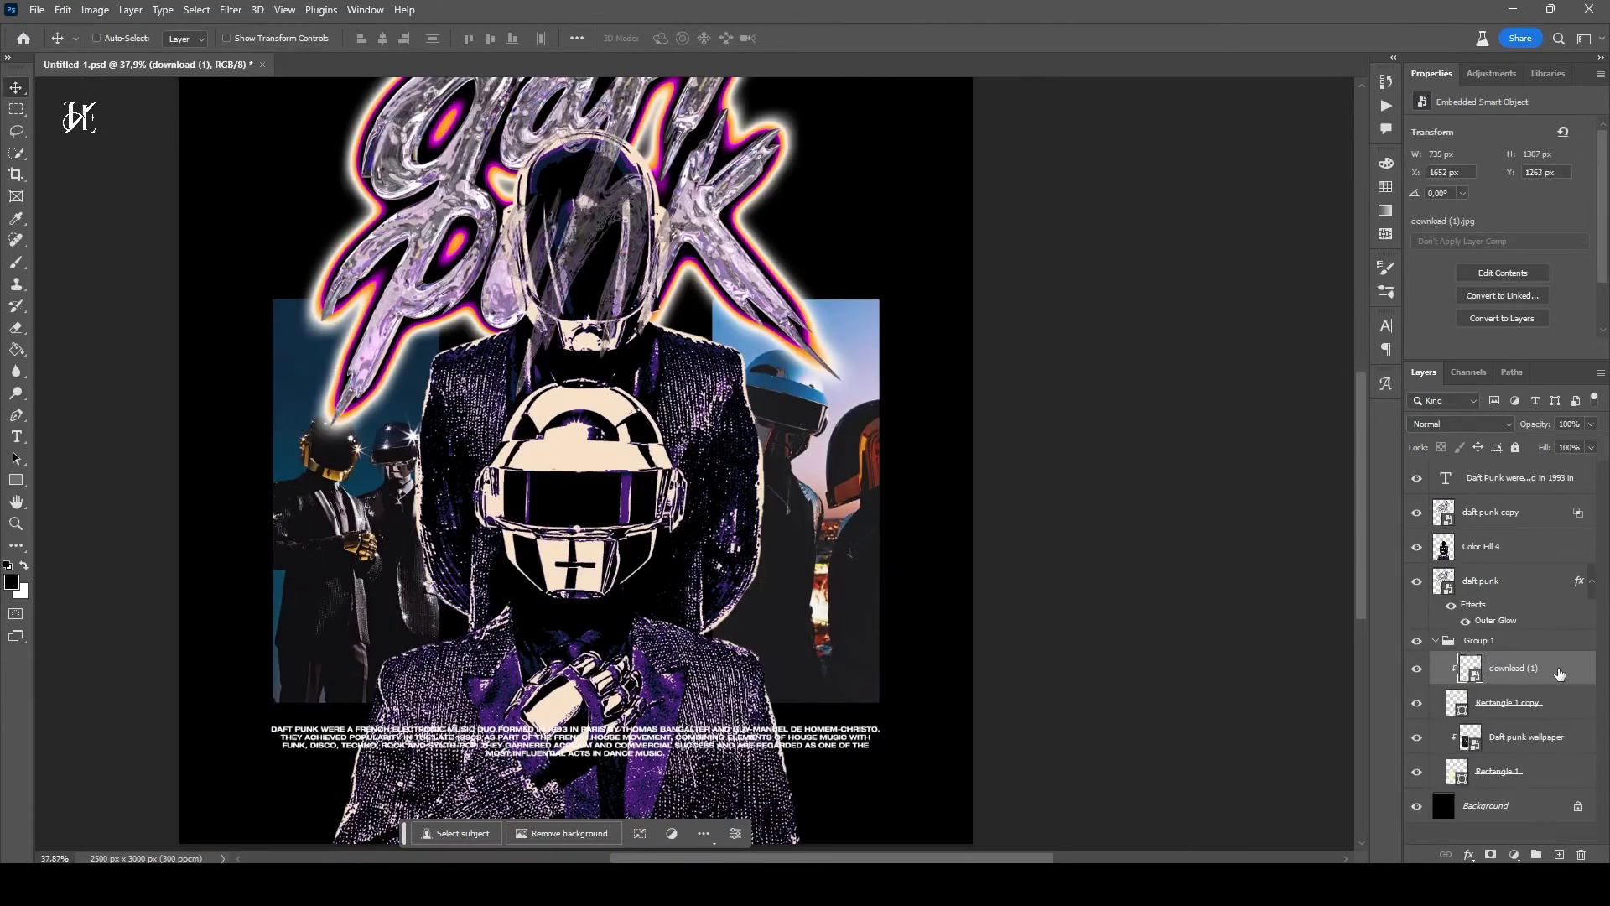
Step: Add Posterize and Threshold adjustment layers over the side photos and set the threshold level
{"action": "left_click", "coordinate": [1515, 856]}
{"action": "left_click", "coordinate": [1518, 800]}
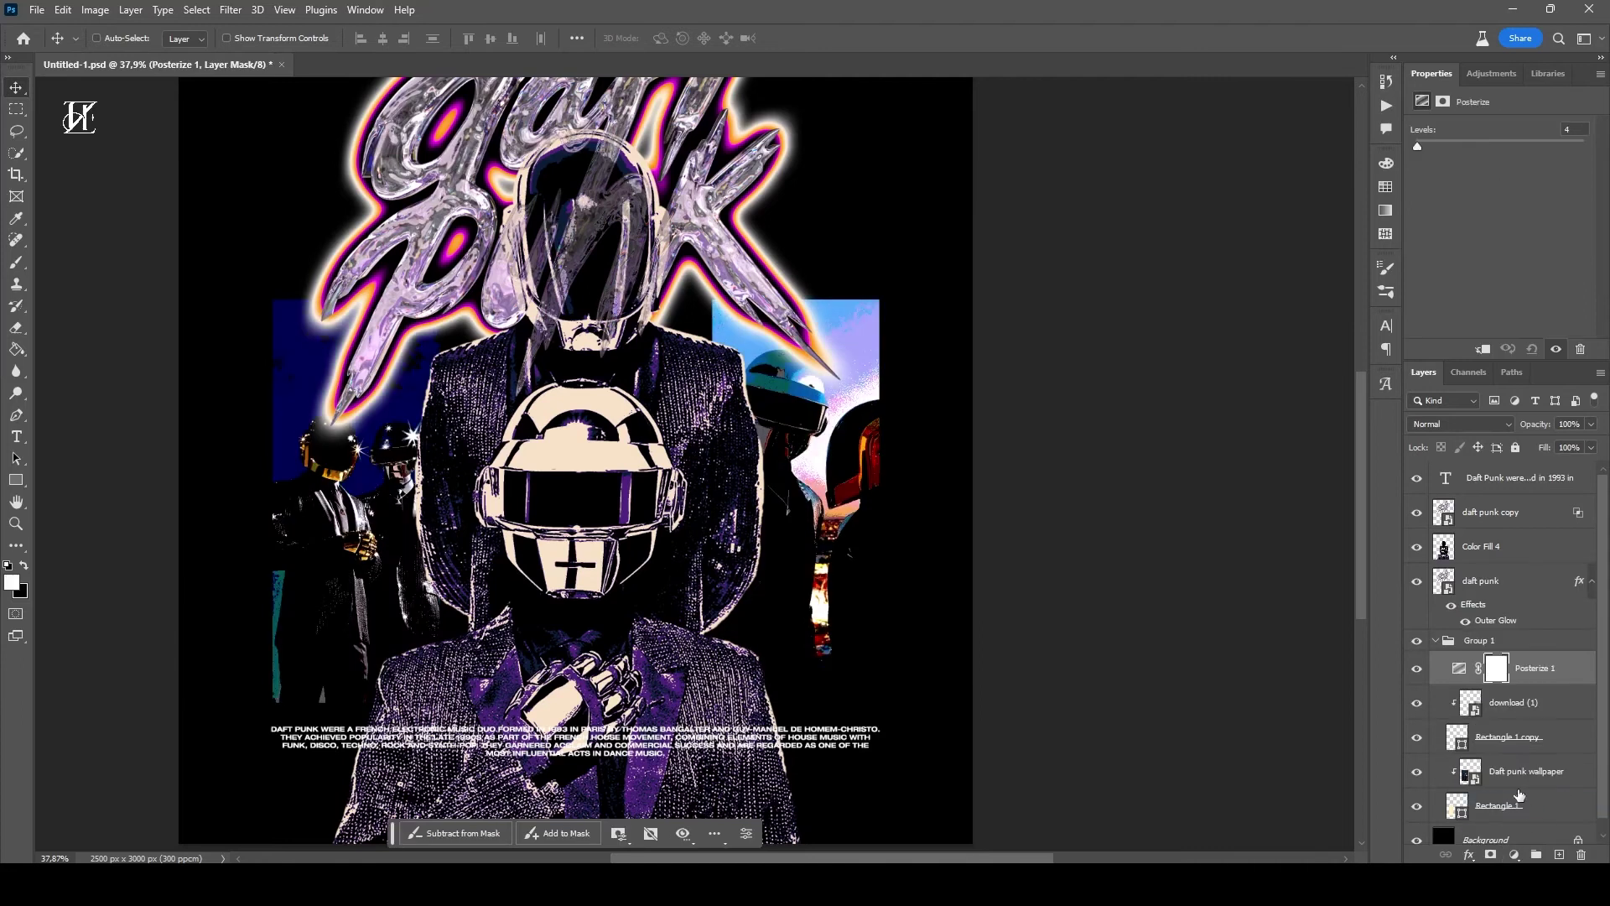
{"action": "left_click", "coordinate": [1515, 856]}
{"action": "left_click", "coordinate": [1501, 818]}
{"action": "left_click_drag", "start_coordinate": [1502, 220], "coordinate": [1459, 222]}
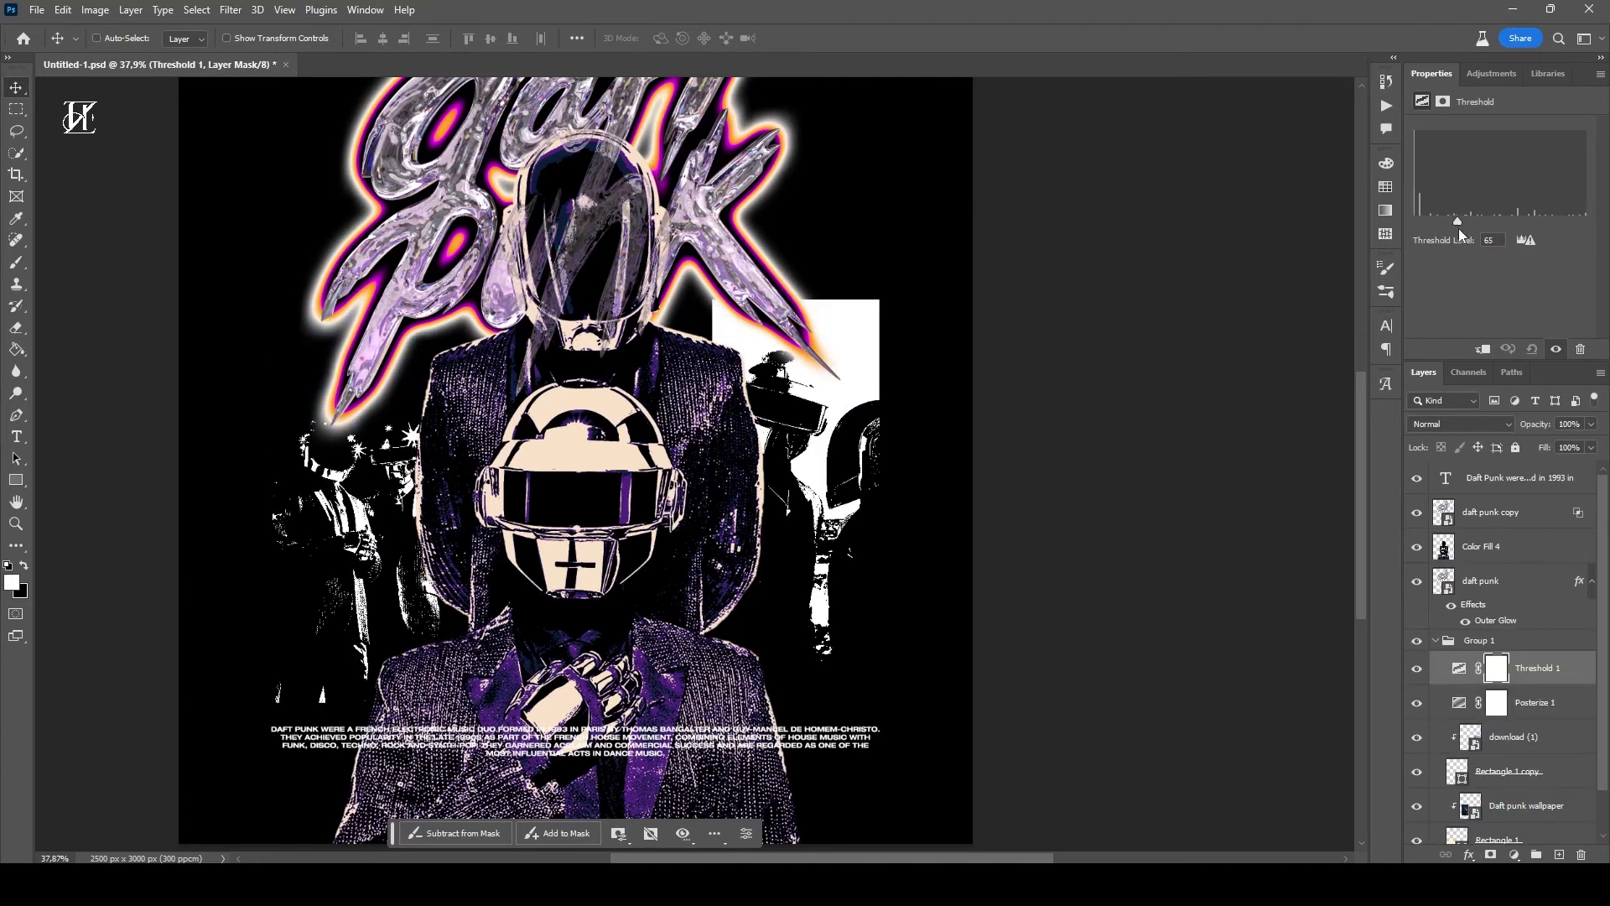
Step: Add a Solid Color fill layer above Threshold with Multiply blend mode
{"action": "left_click", "coordinate": [1515, 855]}
{"action": "left_click", "coordinate": [1425, 513]}
{"action": "left_click", "coordinate": [1449, 269]}
{"action": "left_click", "coordinate": [1459, 424]}
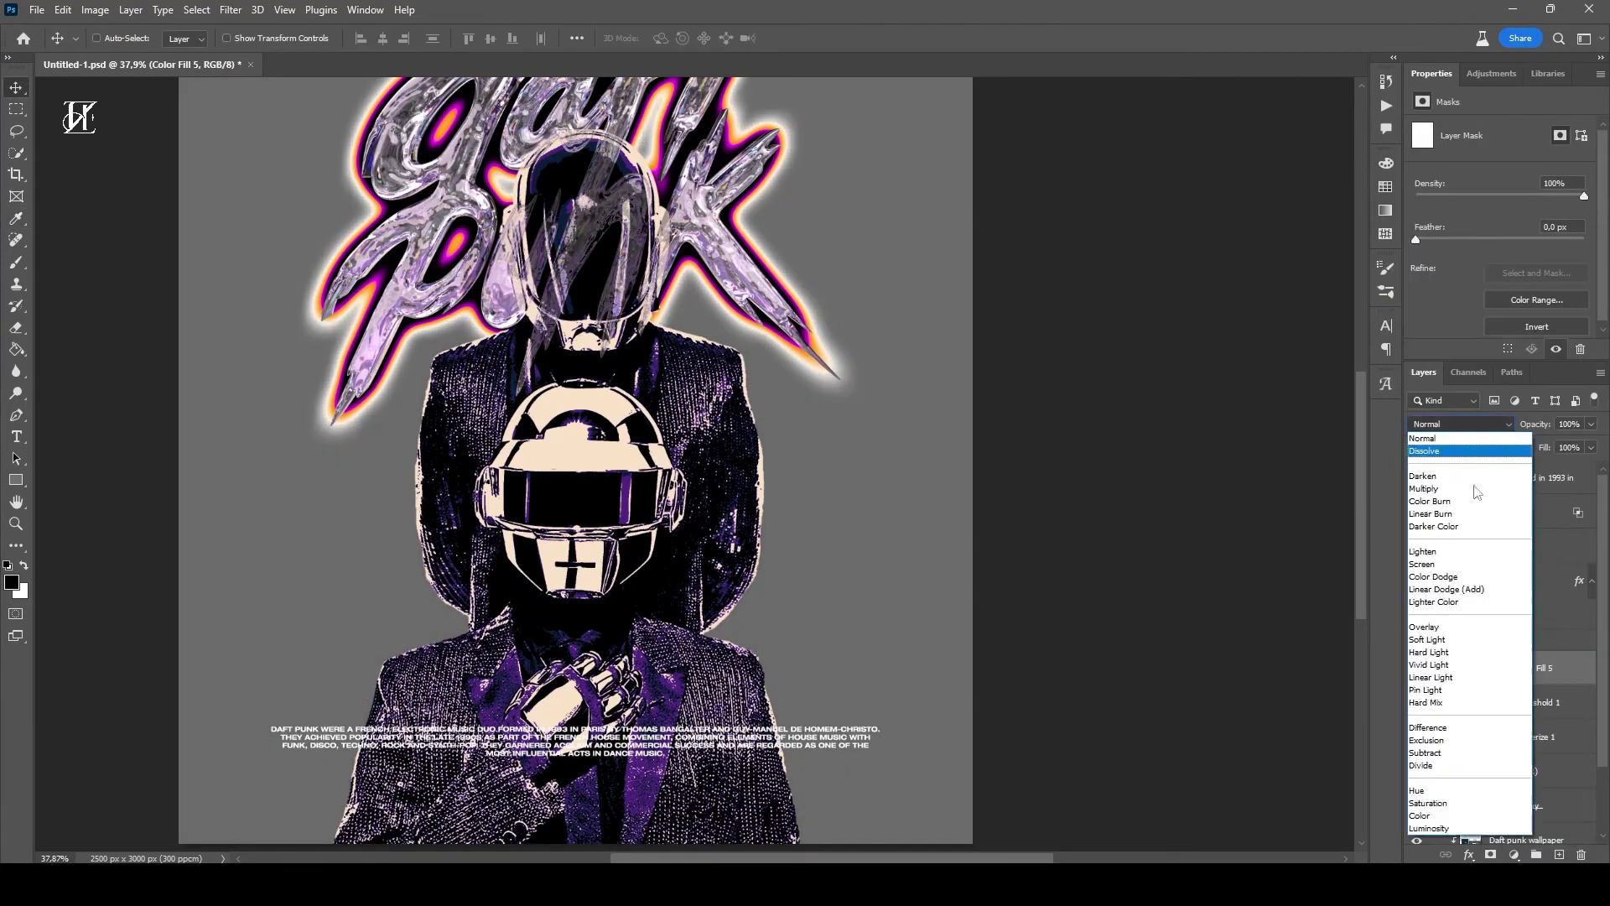
{"action": "left_click", "coordinate": [1434, 457]}
Step: Revisit the Posterize settings, then select the right-hand panel shape's fill colours
{"action": "left_click", "coordinate": [1496, 736]}
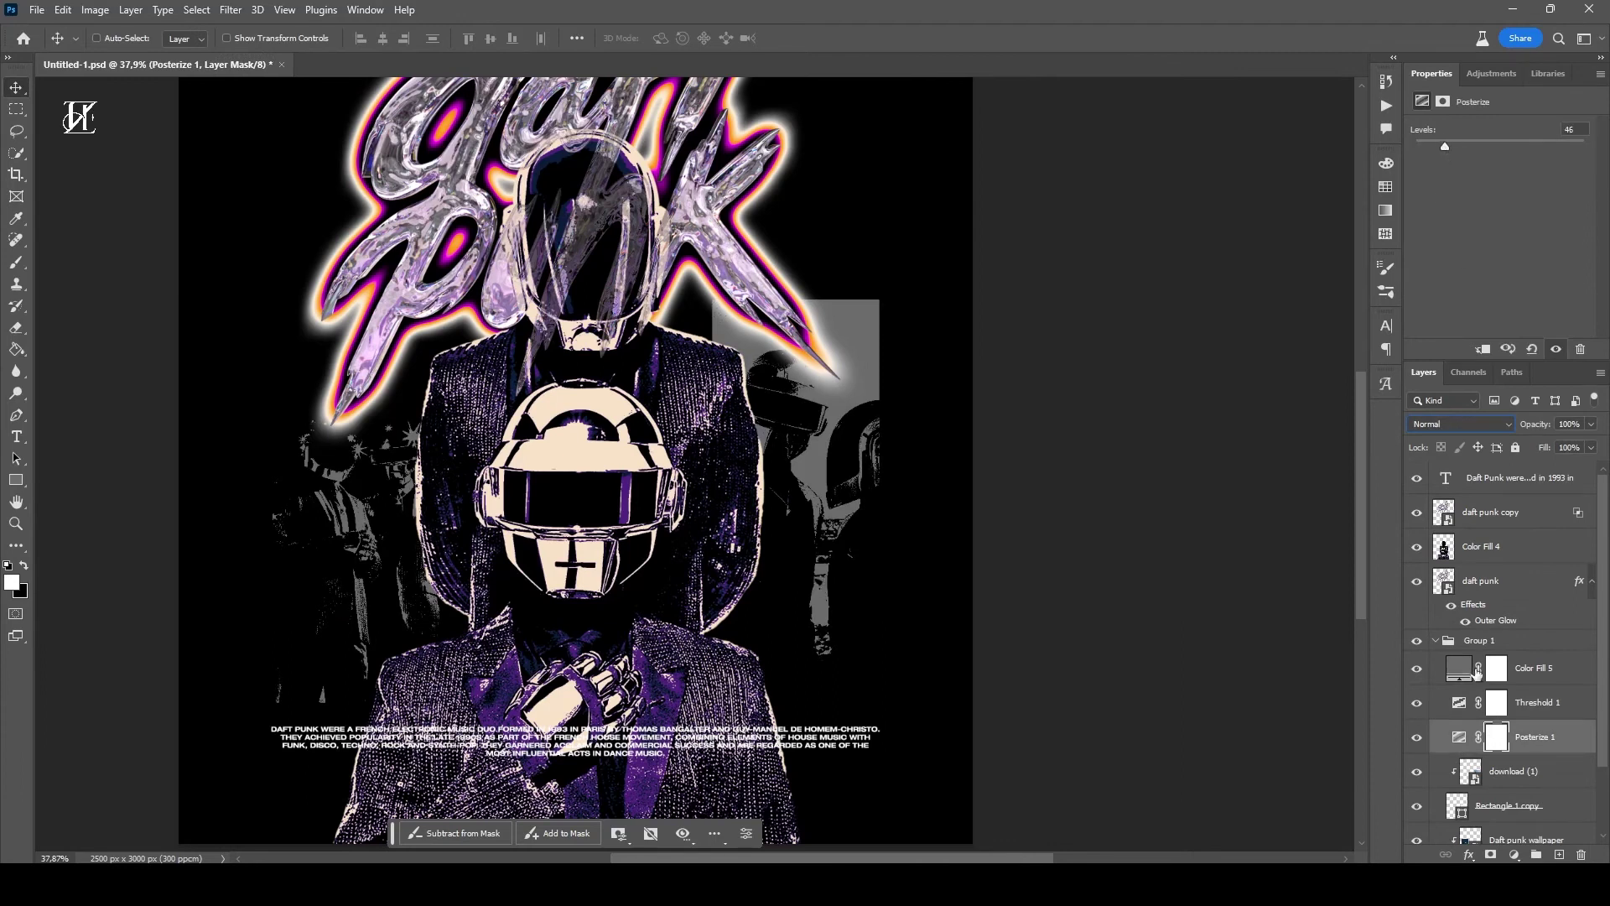
{"action": "scroll", "coordinate": [1501, 721], "scroll_direction": "down", "scroll_amount": 2}
{"action": "left_click", "coordinate": [1509, 736]}
{"action": "left_click", "coordinate": [1465, 249]}
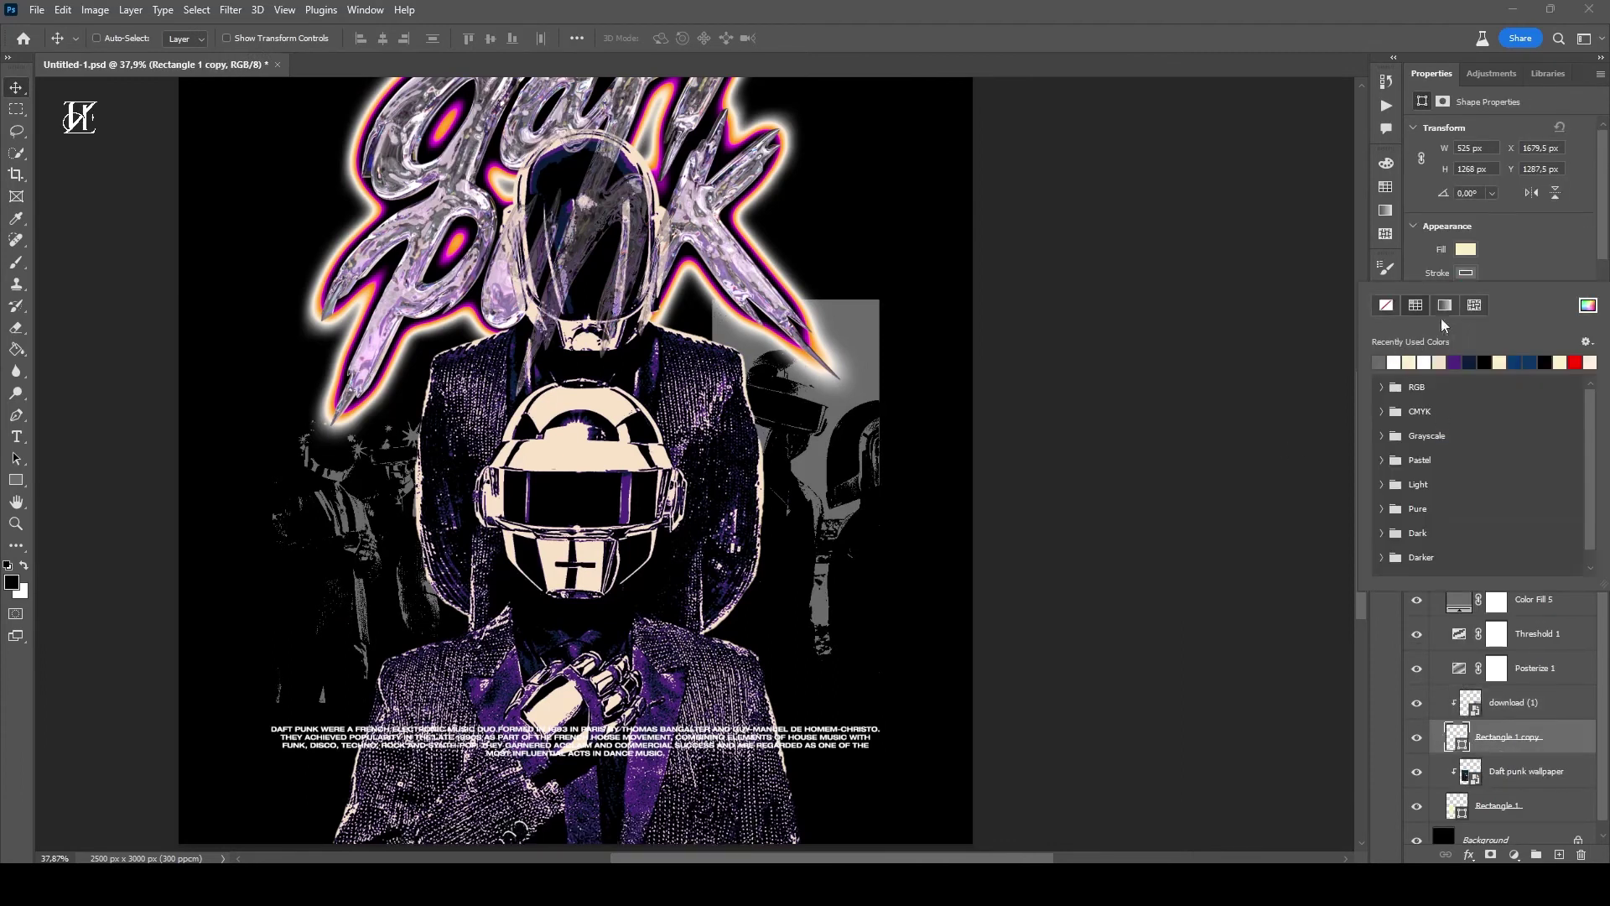
Step: Give Rectangle 1 copy a 7 px stroke and 100 px corner radius
{"action": "left_click", "coordinate": [1500, 282]}
{"action": "left_click_drag", "start_coordinate": [1485, 301], "coordinate": [1558, 304]}
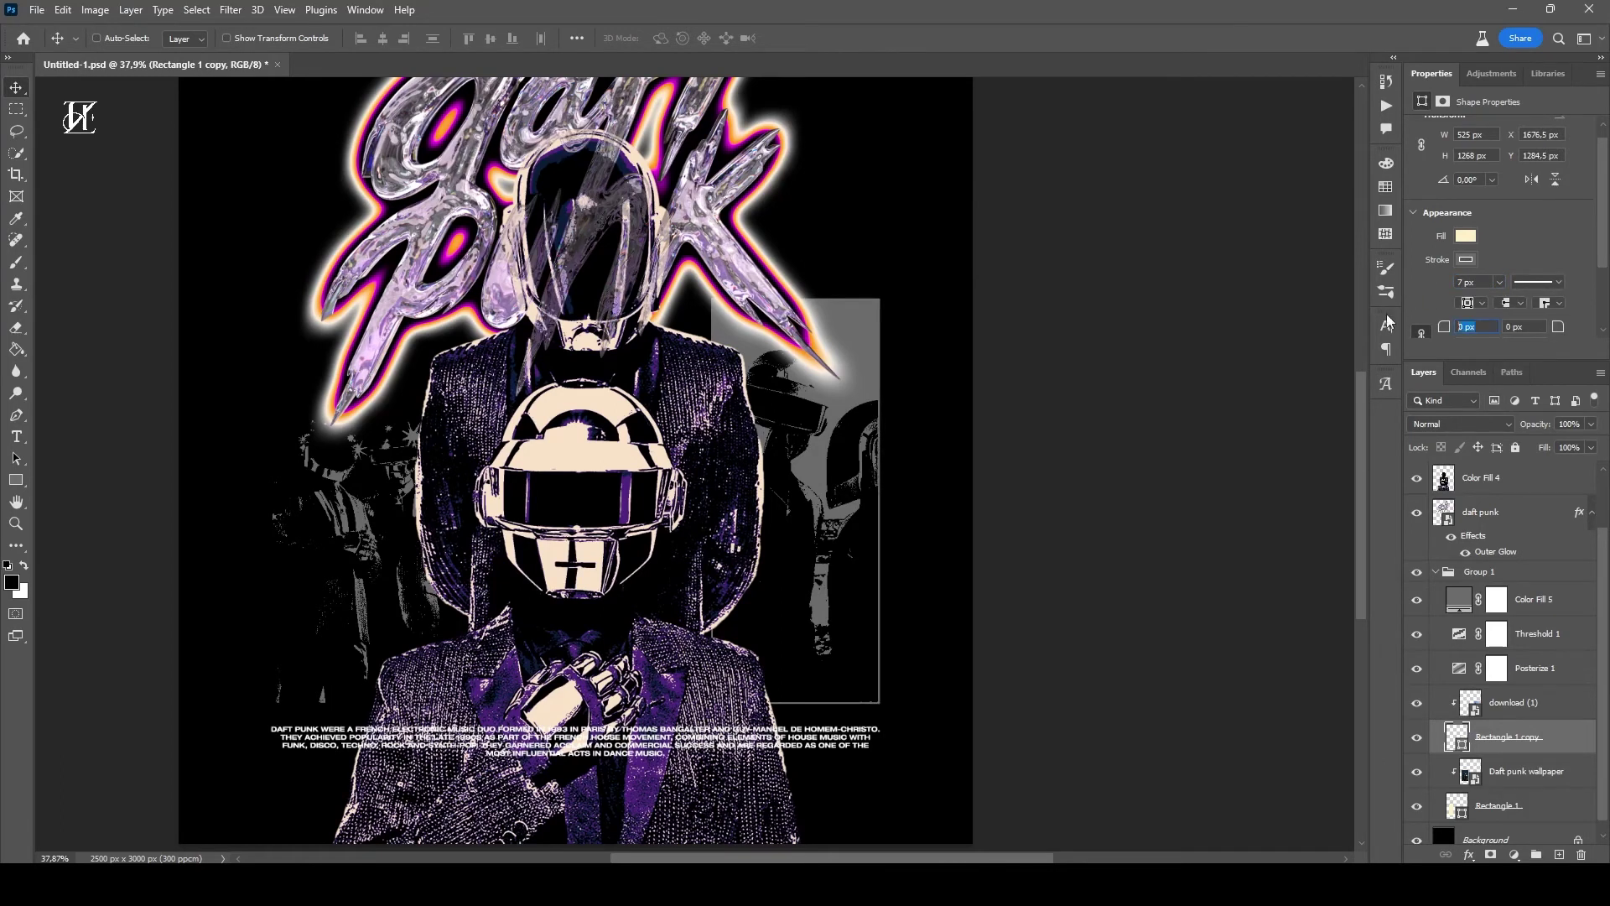
{"action": "type", "text": "100"}
{"action": "key", "text": "Return"}
{"action": "scroll", "coordinate": [1482, 742], "scroll_direction": "down", "scroll_amount": 1}
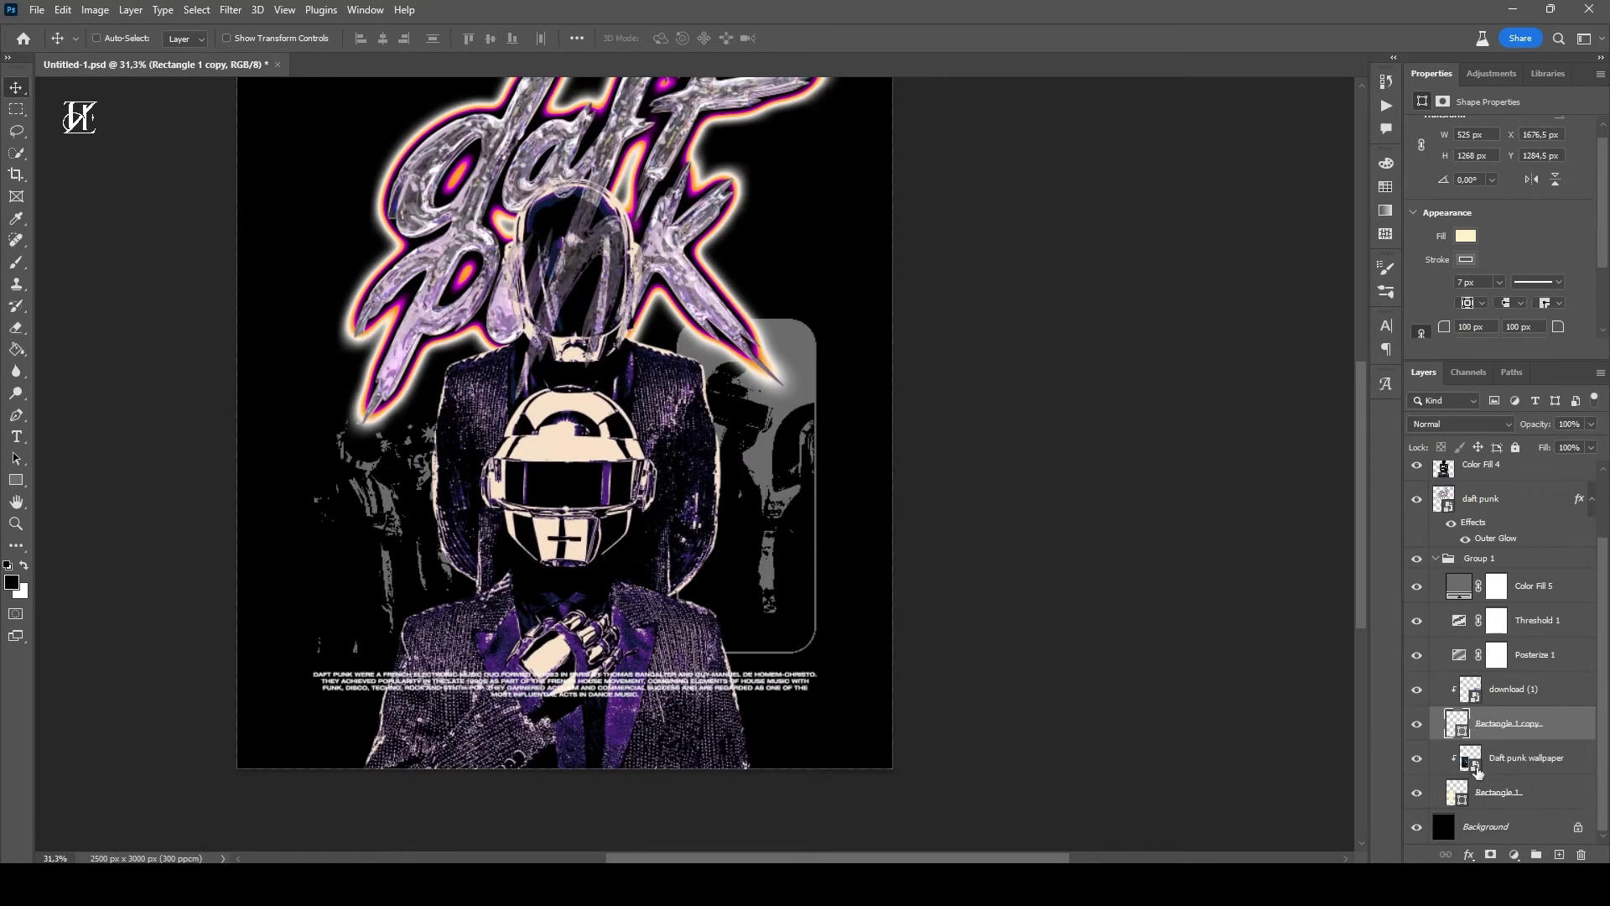
{"action": "left_click", "coordinate": [1496, 792]}
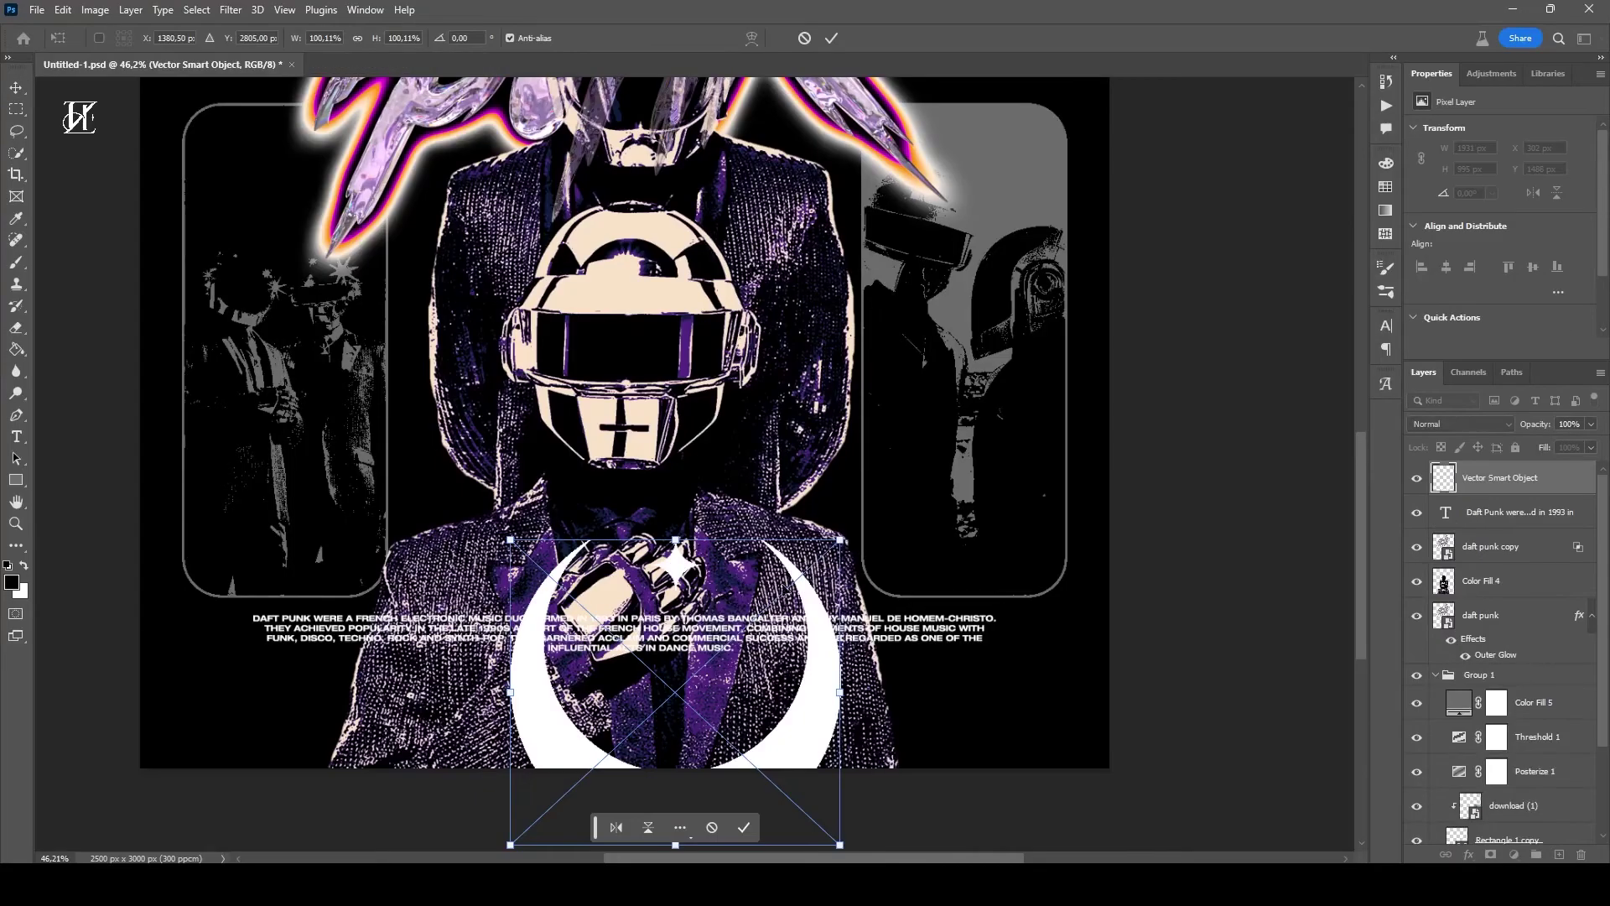
Step: Shrink the pasted crescent moon and place it on the chest
{"action": "mouse_move", "coordinate": [805, 696]}
{"action": "left_mouse_down"}
{"action": "mouse_move", "coordinate": [730, 754]}
{"action": "mouse_move", "coordinate": [629, 587]}
{"action": "left_mouse_up"}
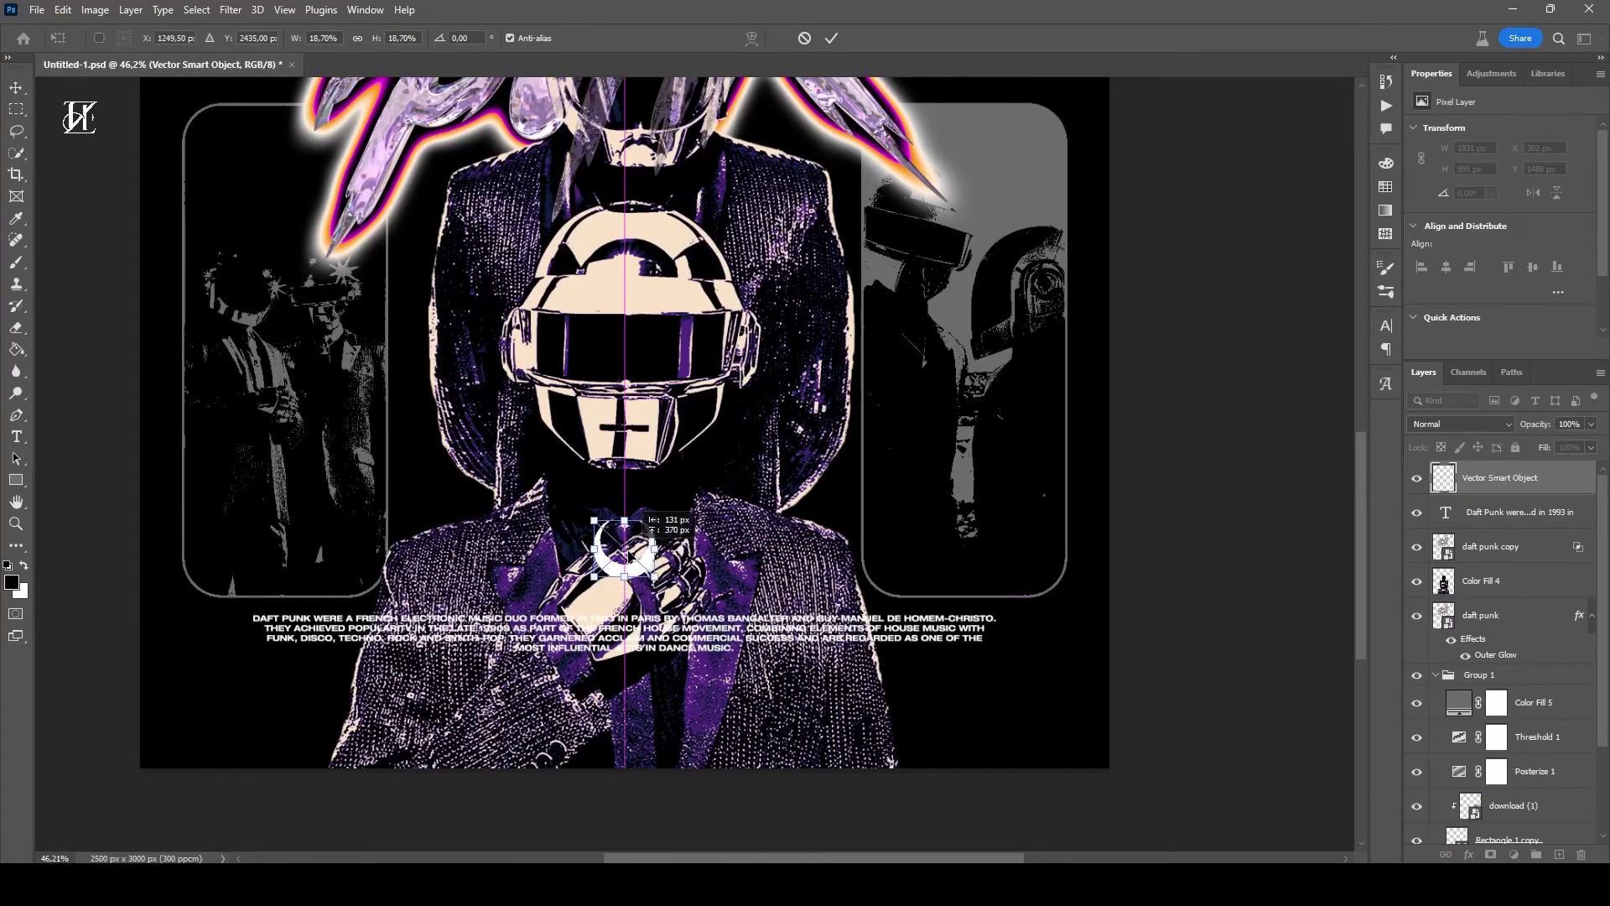
{"action": "key", "text": "Return"}
{"action": "left_click", "coordinate": [933, 788]}
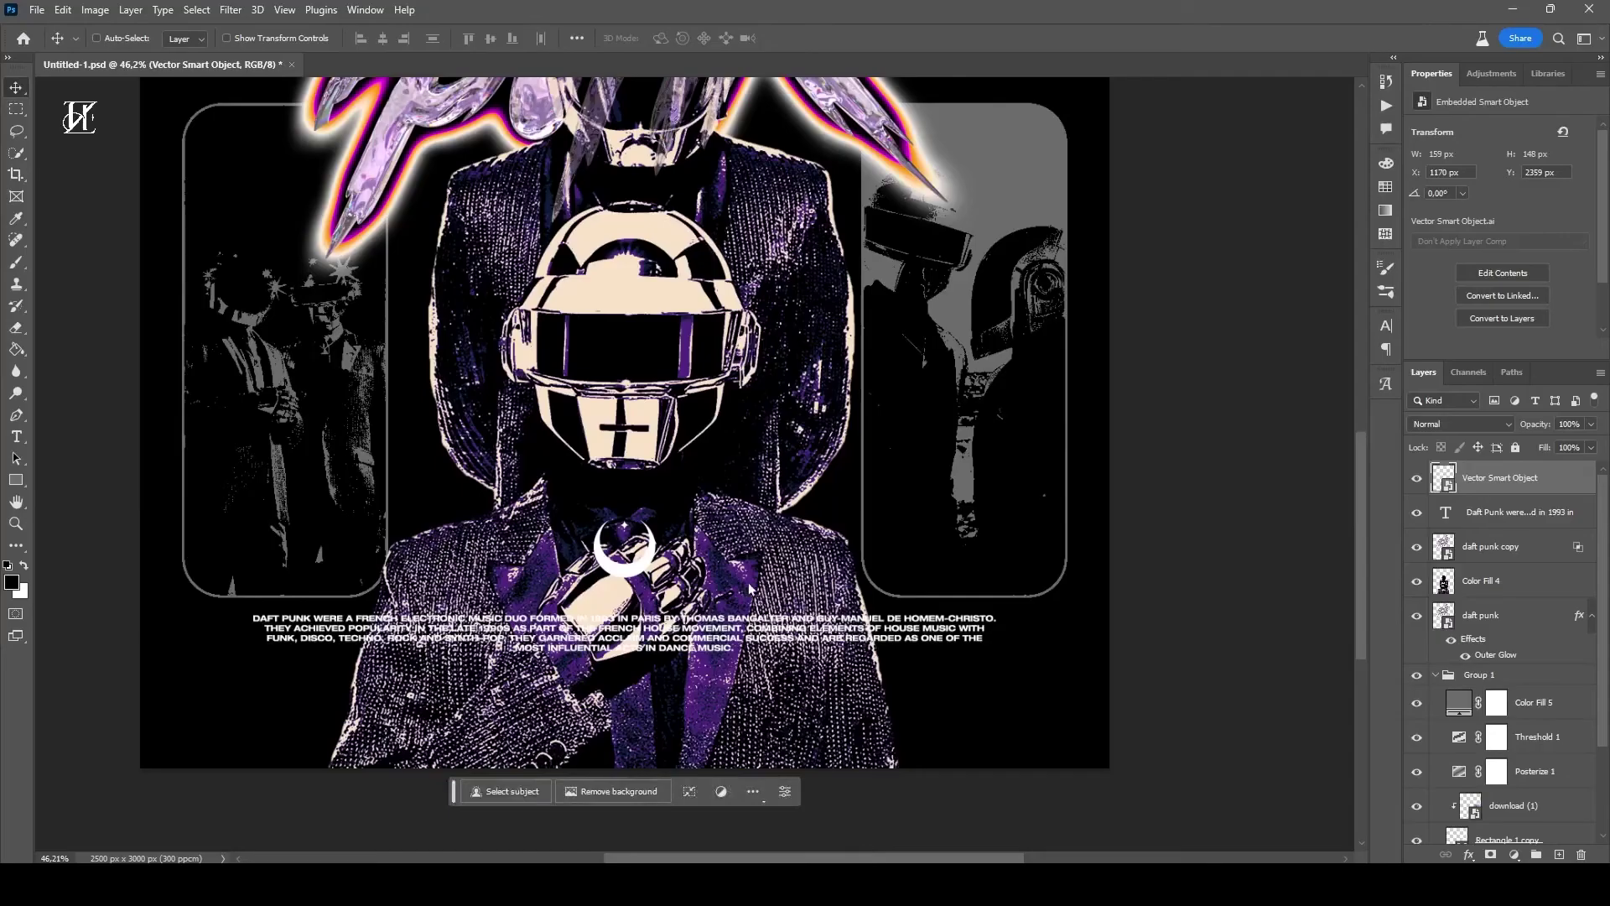
Step: Paste the star and stretch it into a wide horizontal divider near the bottom centre
{"action": "key", "text": "ctrl+v"}
{"action": "left_click_drag", "start_coordinate": [1078, 398], "coordinate": [669, 681]}
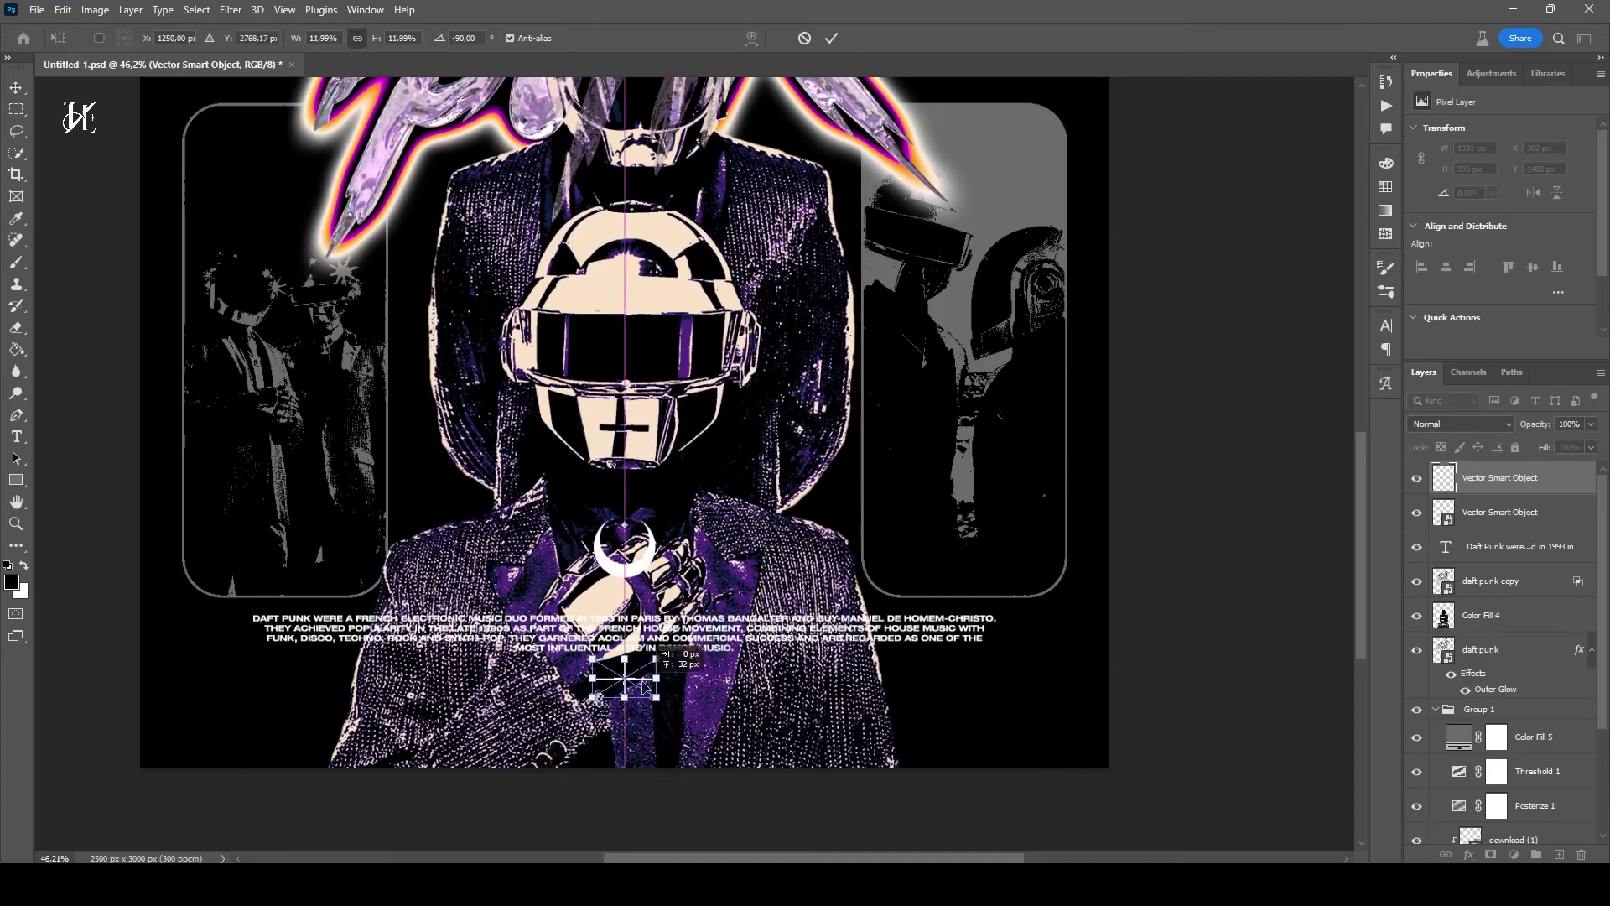
{"action": "scroll", "coordinate": [670, 671], "scroll_direction": "up", "scroll_amount": 2, "text": "alt"}
{"action": "left_click_drag", "start_coordinate": [604, 595], "coordinate": [844, 596]}
{"action": "key", "text": "Return"}
{"action": "scroll", "coordinate": [587, 620], "scroll_direction": "down", "scroll_amount": 1, "text": "alt"}
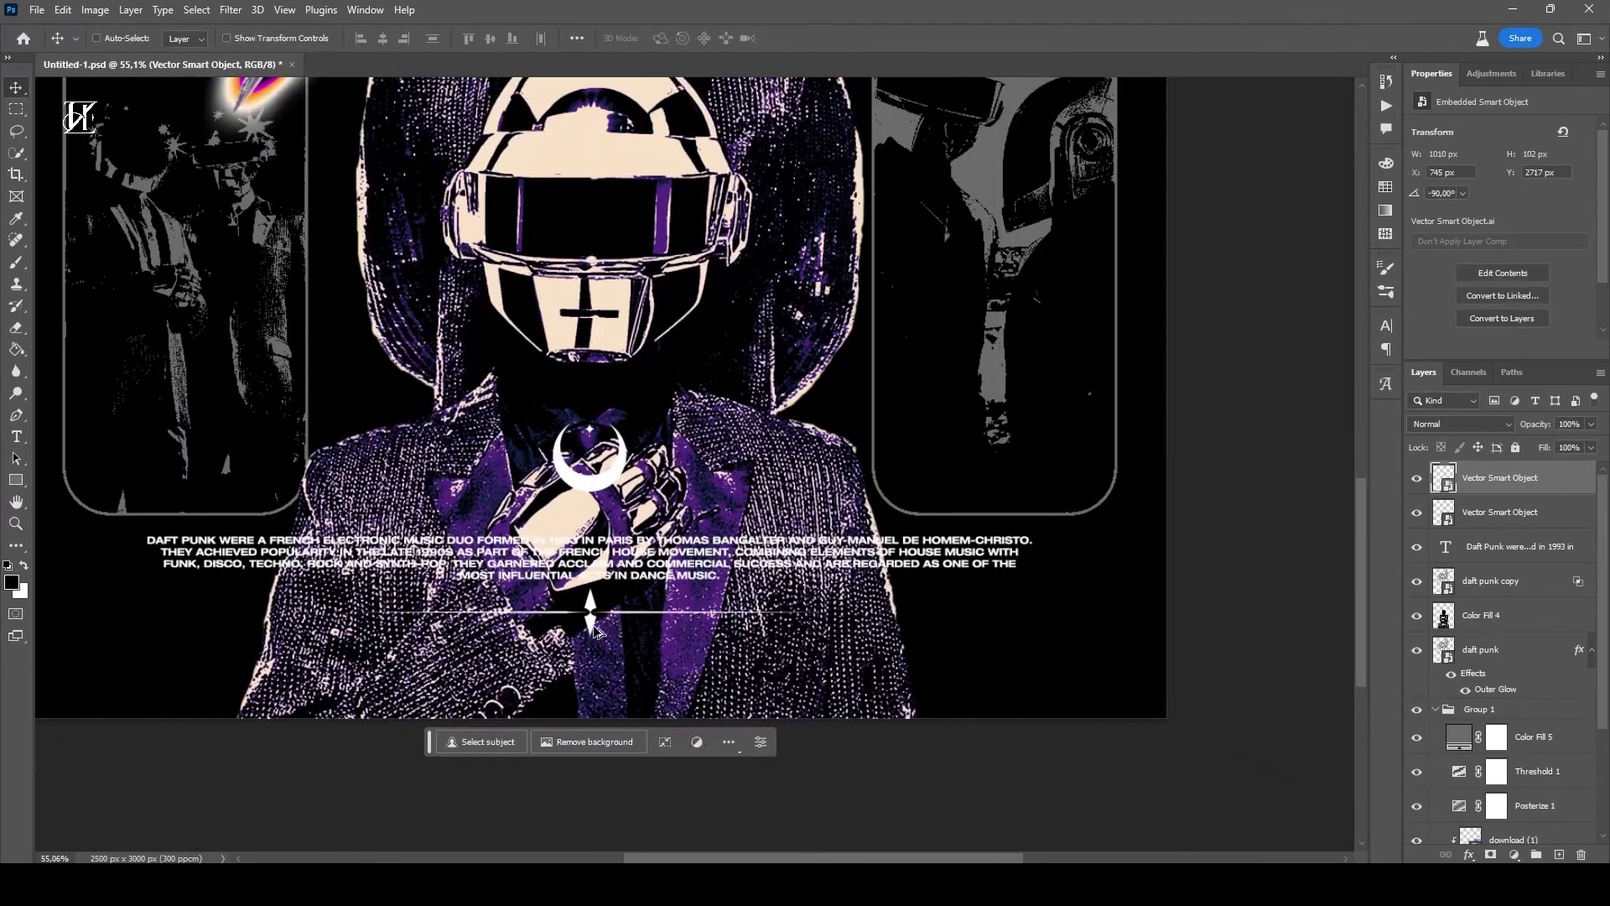
Step: Add a copyright text line below the divider with a © glyph from Glyphs
{"action": "key", "text": "t"}
{"action": "left_click", "coordinate": [524, 672]}
{"action": "type", "text": "COPYRIGHT"}
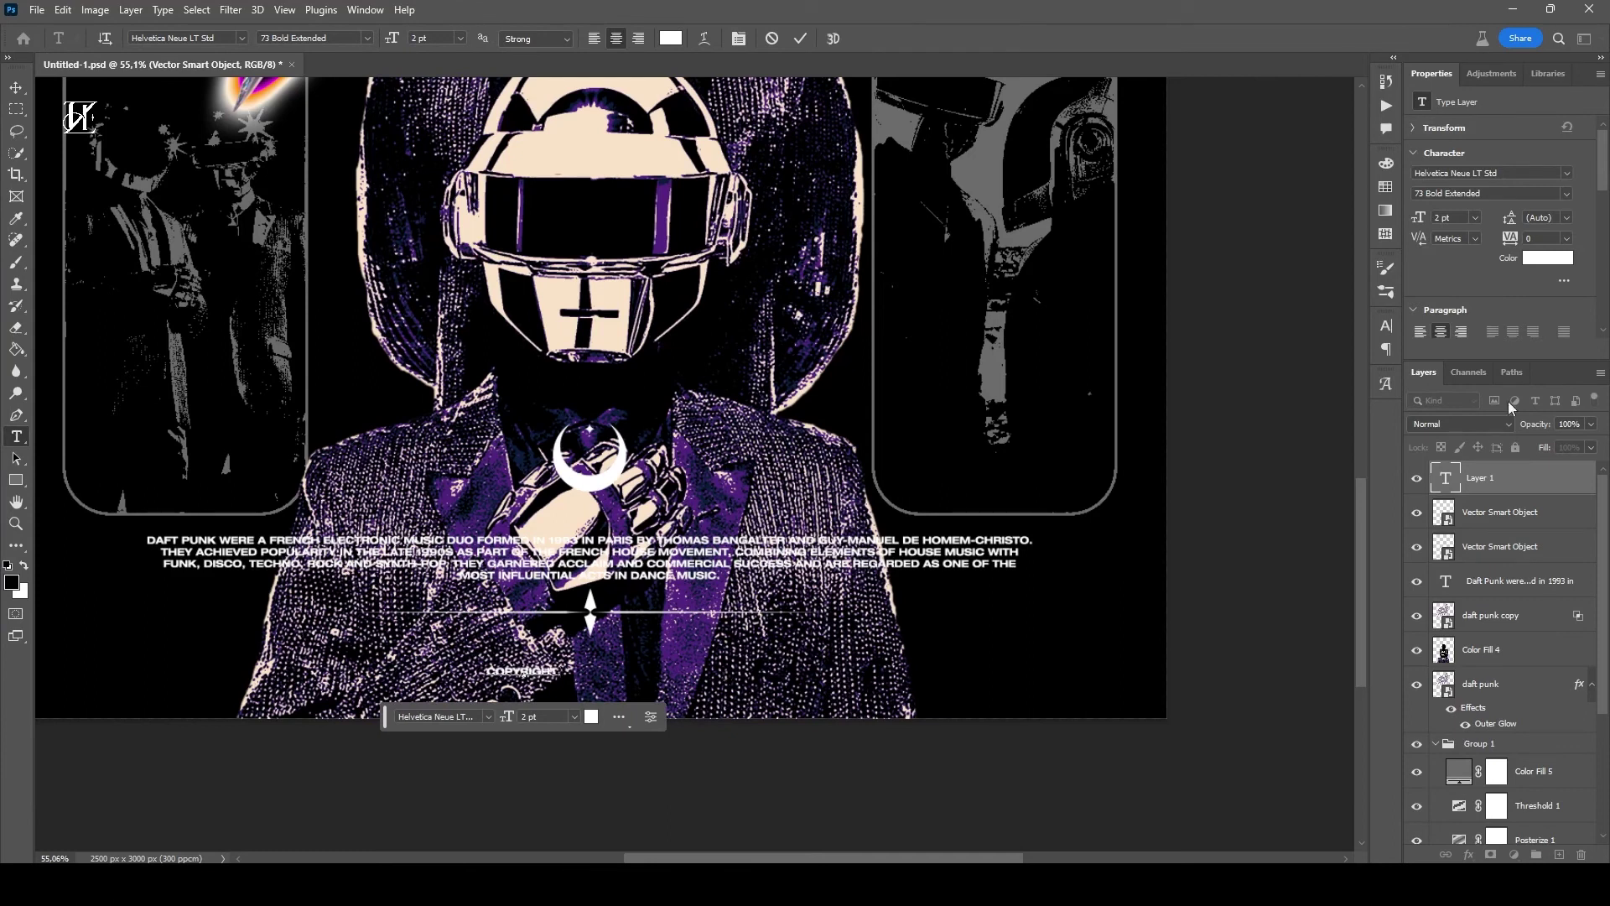
{"action": "left_click", "coordinate": [1386, 383]}
{"action": "double_click", "coordinate": [1156, 508]}
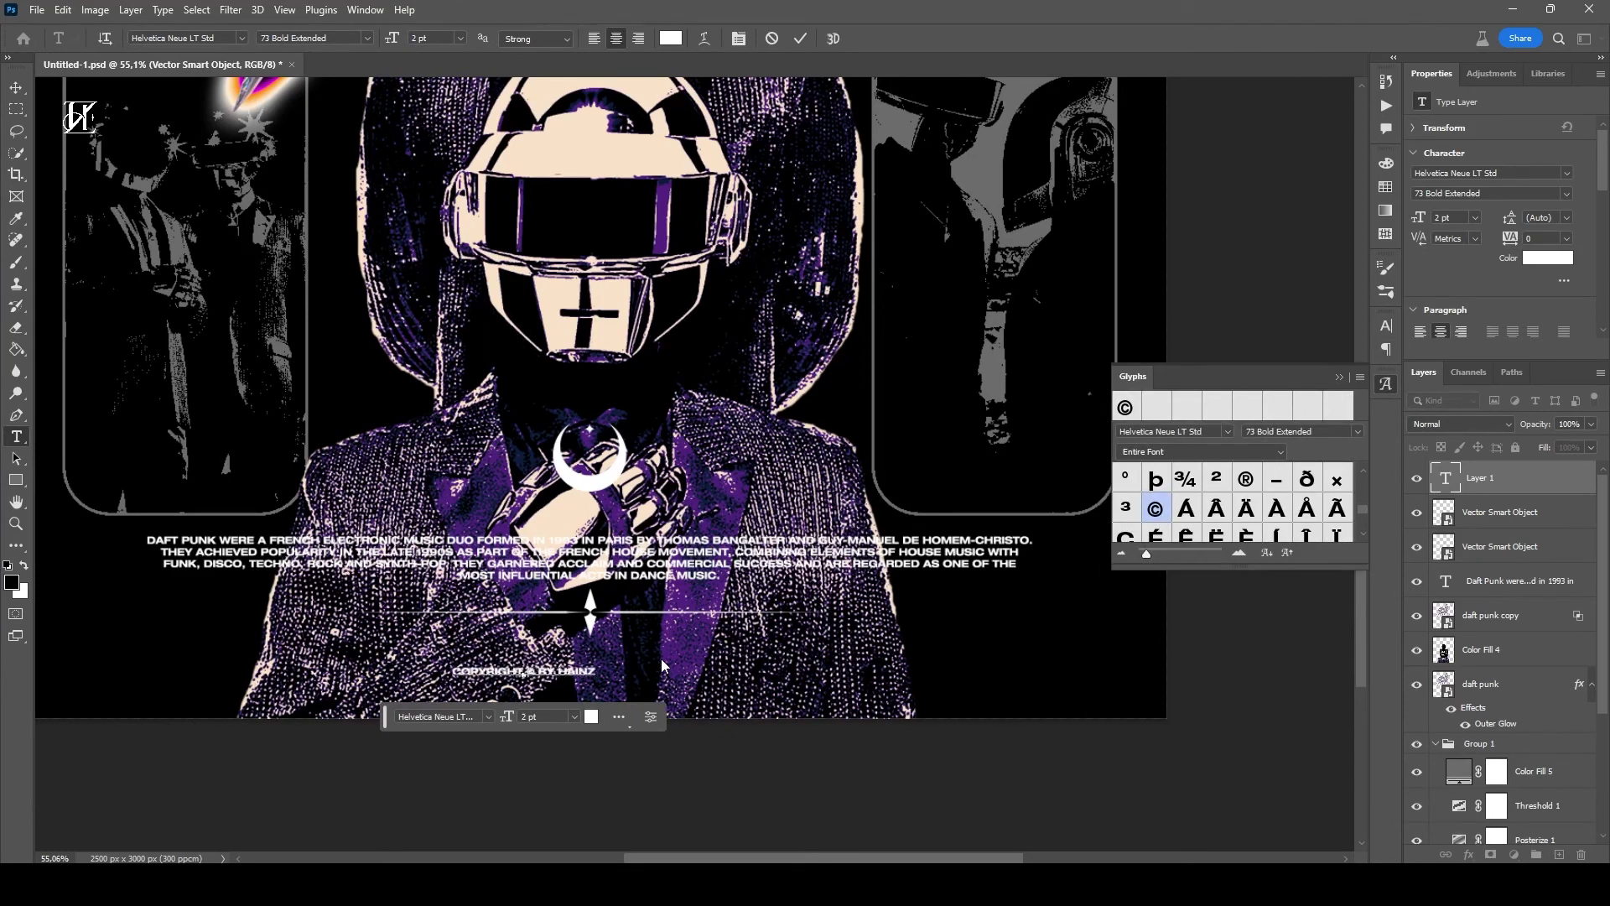